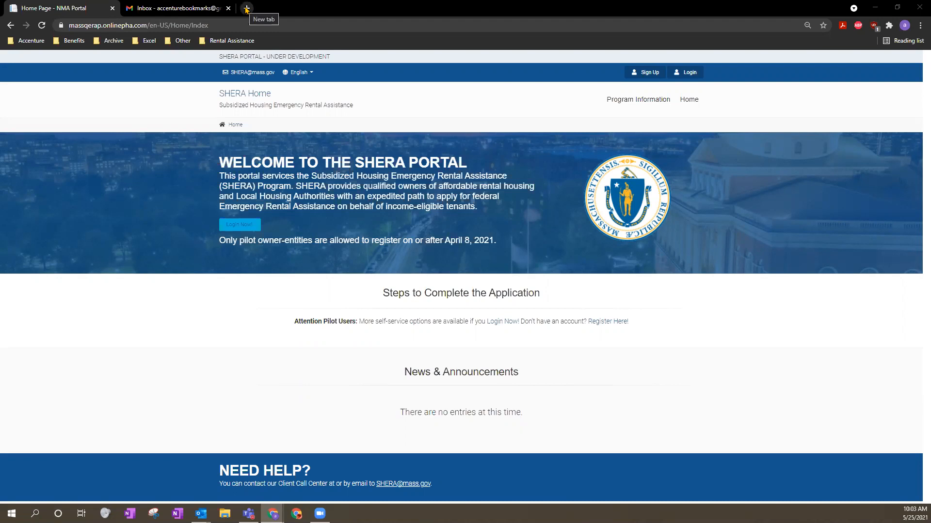
Open the SHERA PROD bookmark in a new tab beside the existing portal tab and go to the account sign-up form
{"action": "left_click", "coordinate": [247, 9]}
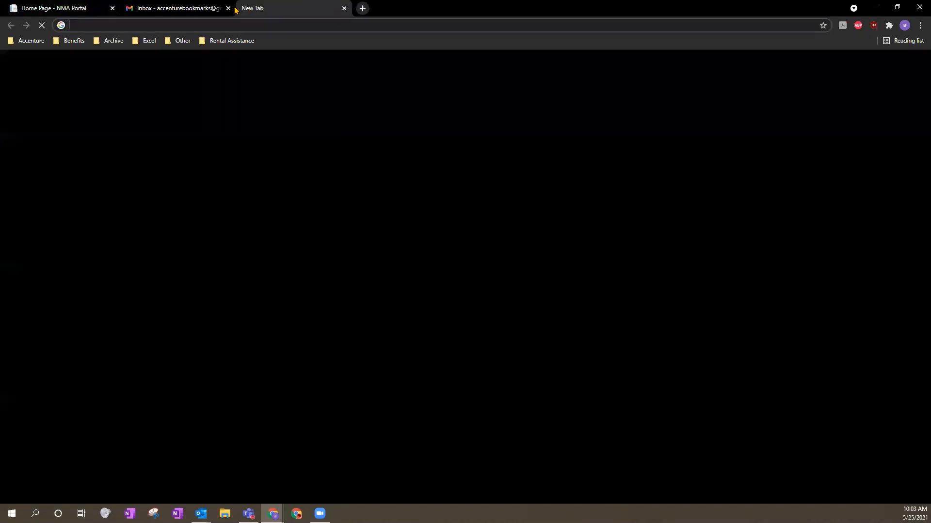
{"action": "left_click", "coordinate": [207, 42]}
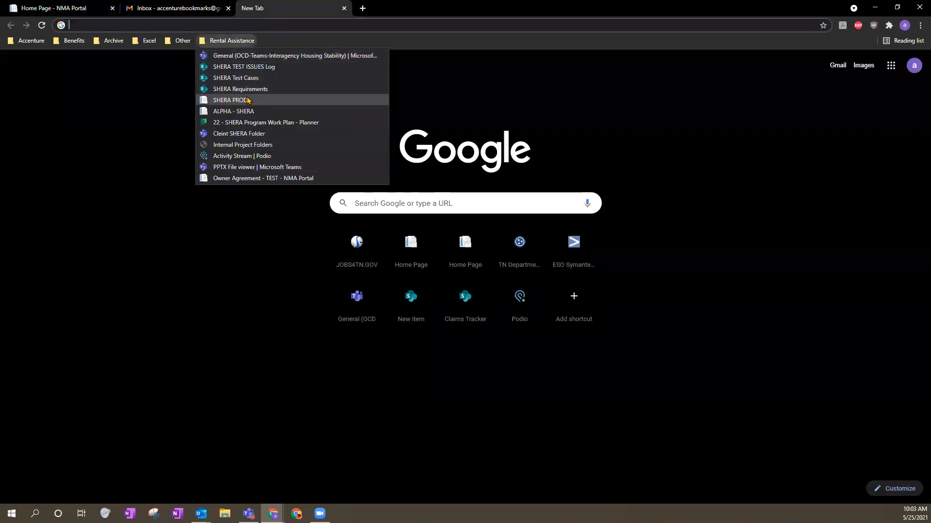
{"action": "left_click", "coordinate": [230, 100]}
{"action": "left_click_drag", "start_coordinate": [249, 8], "coordinate": [93, 9]}
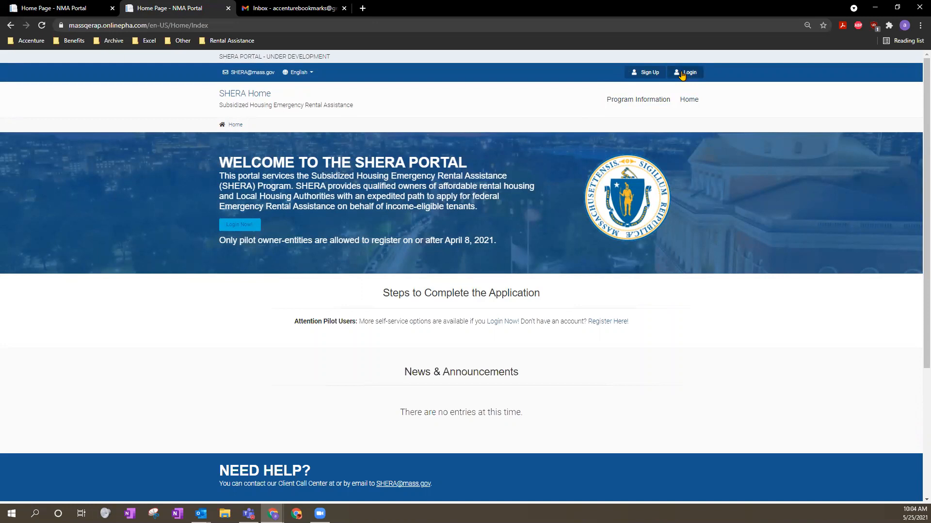
{"action": "left_click", "coordinate": [644, 76]}
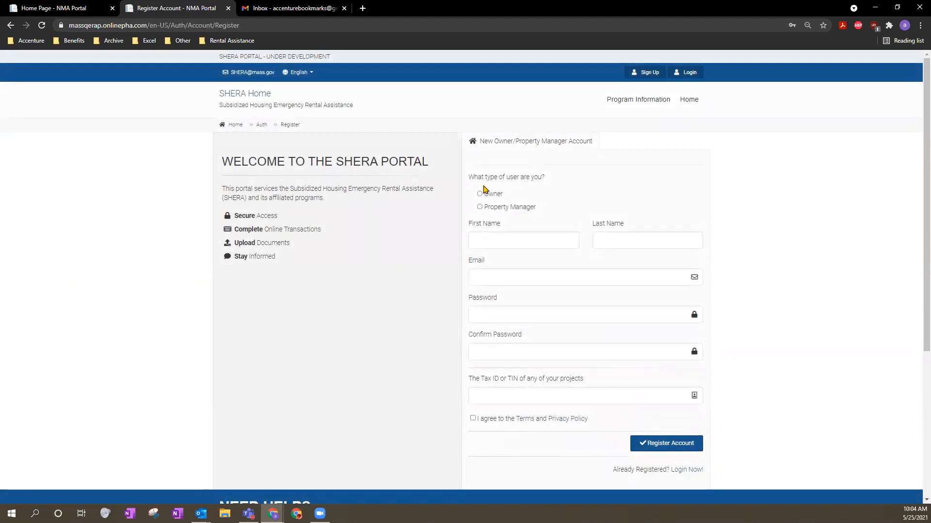
Fill in the first name Test USER, the last name TEST and the test account's e-mail address on the registration form
{"action": "left_click", "coordinate": [471, 241]}
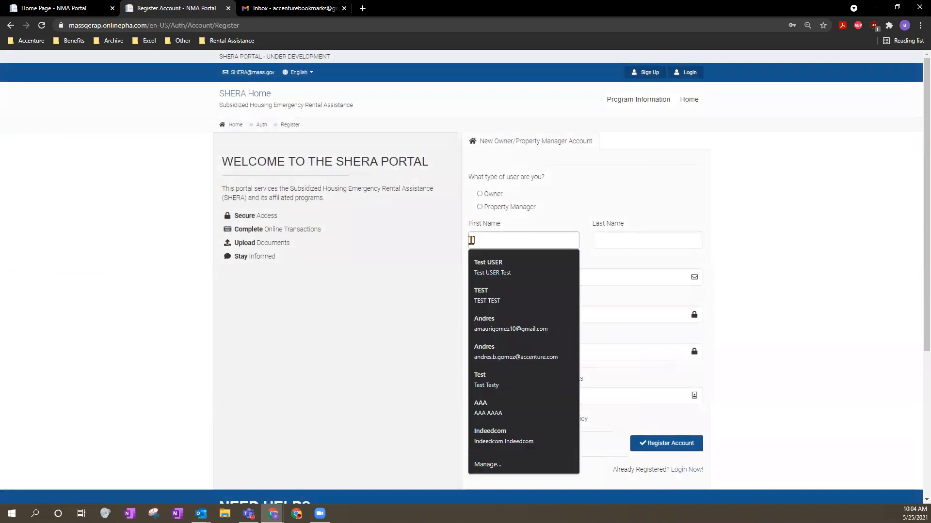
{"action": "type", "text": "Test"}
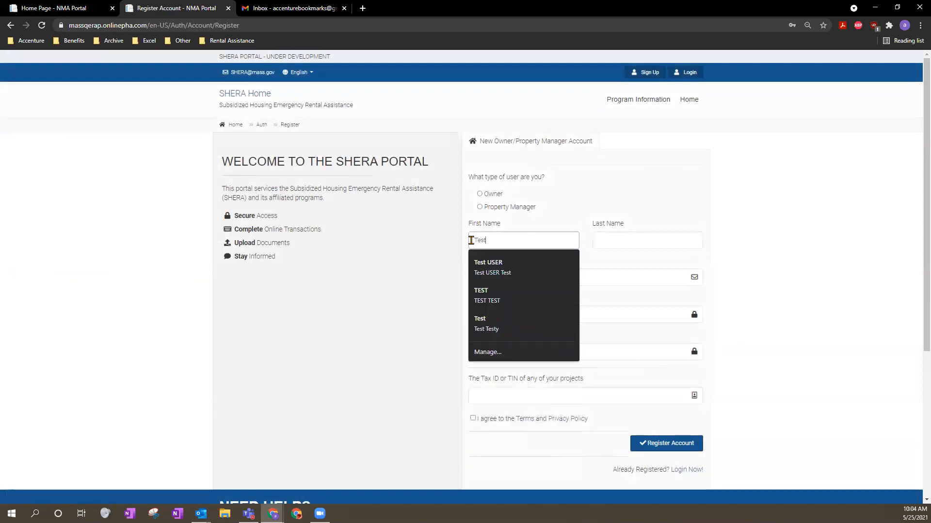
{"action": "type", "text": " USER"}
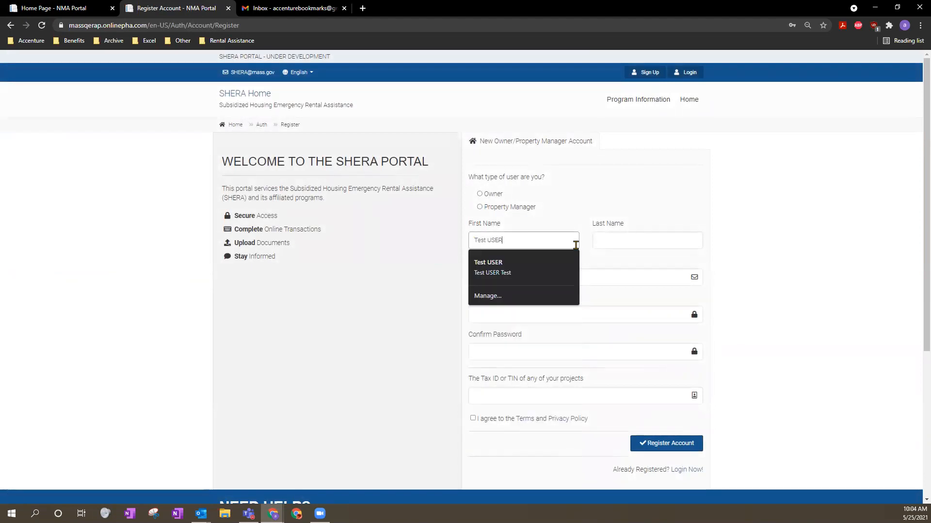
{"action": "left_click", "coordinate": [644, 240]}
{"action": "type", "text": "TEST"}
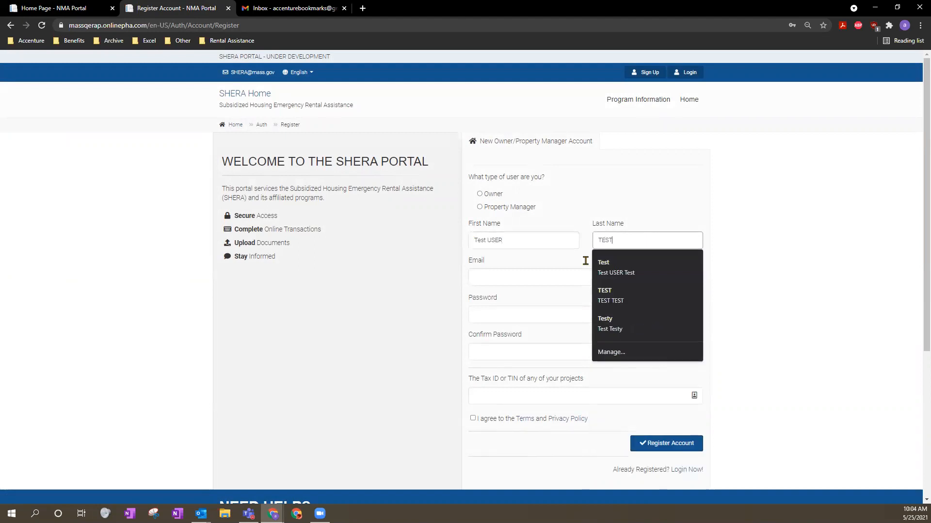
{"action": "left_click", "coordinate": [491, 283]}
{"action": "type", "text": "acce"}
{"action": "key", "text": "Down"}
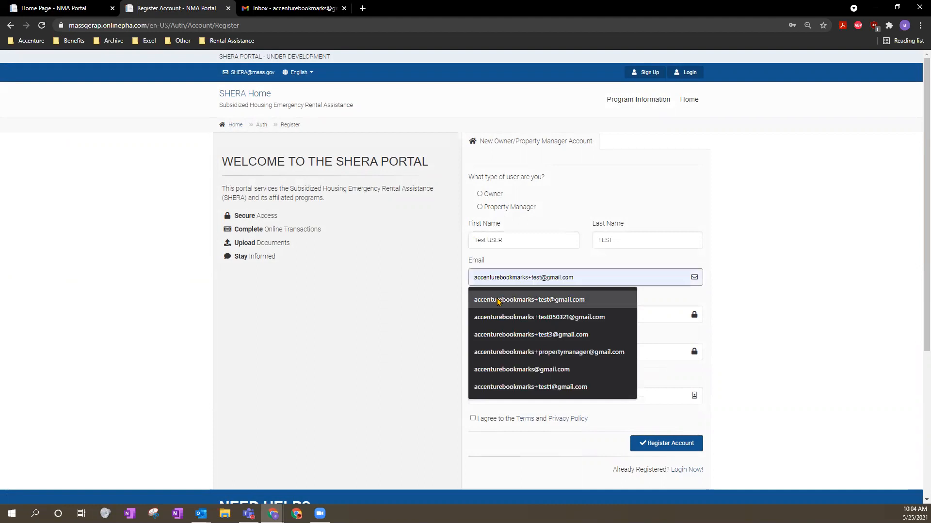
{"action": "key", "text": "Return"}
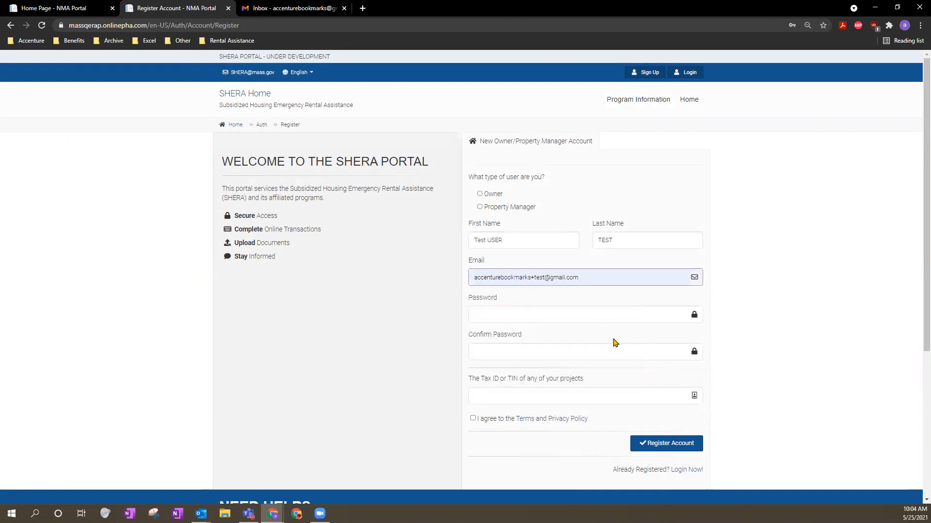
Enter the account password in both the Password and Confirm Password fields
{"action": "left_click", "coordinate": [518, 309]}
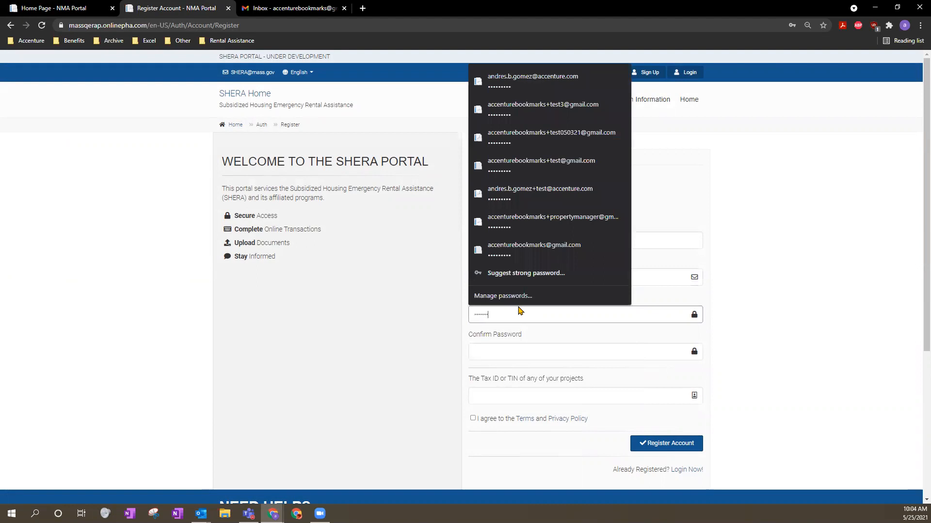
{"action": "left_click", "coordinate": [483, 358]}
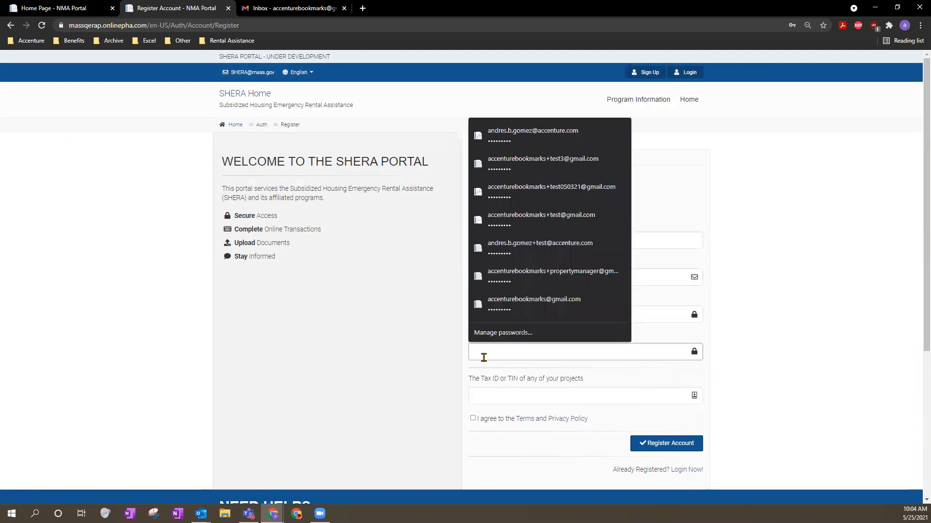
{"action": "type", "text": "••••"}
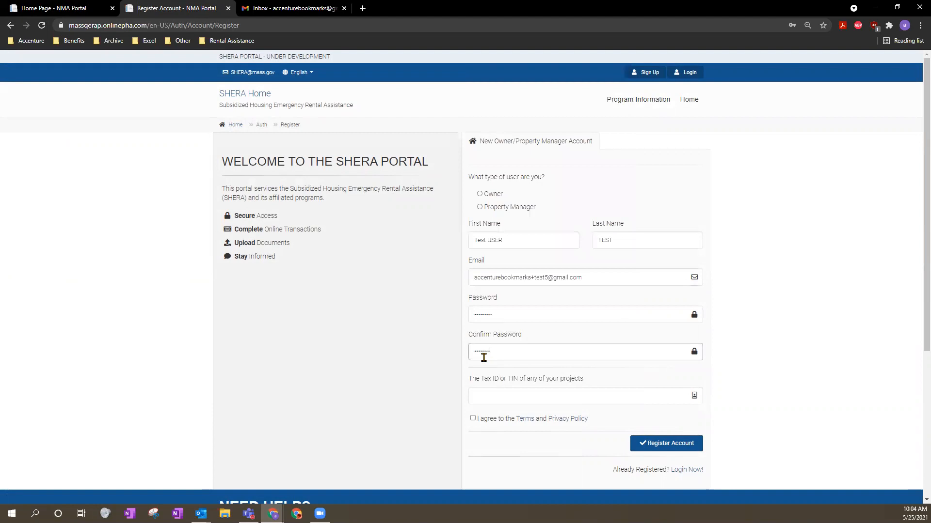
Enter the project's Tax ID, set the user type to Owner and agree to the Terms and Privacy Policy
{"action": "left_click", "coordinate": [512, 394]}
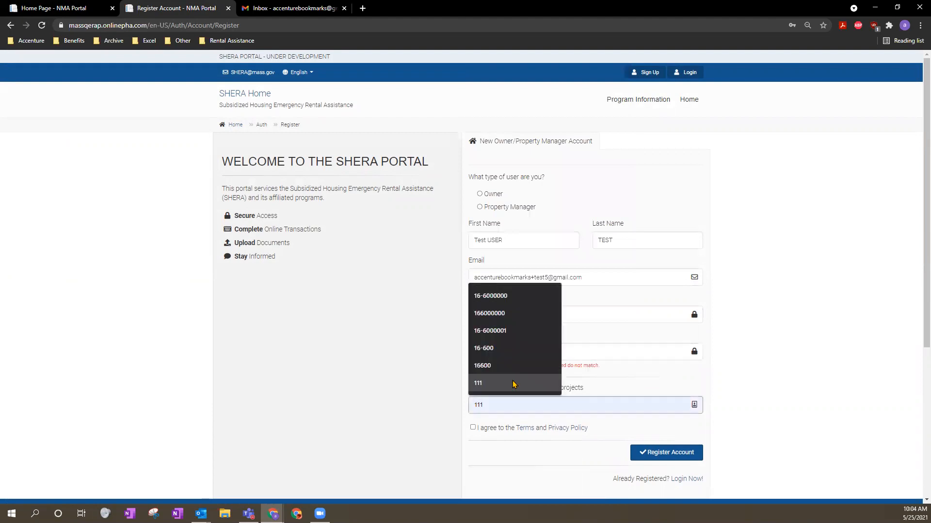
{"action": "left_click", "coordinate": [522, 299]}
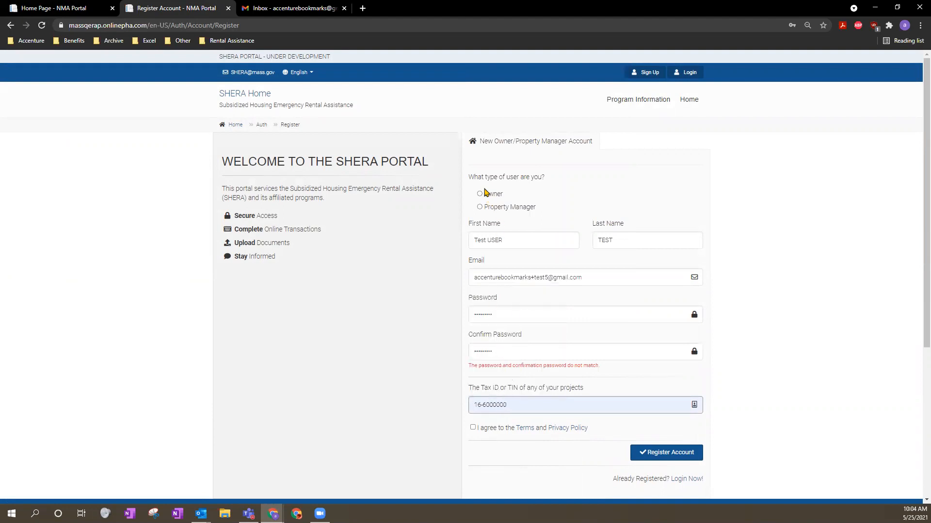
{"action": "left_click", "coordinate": [480, 194]}
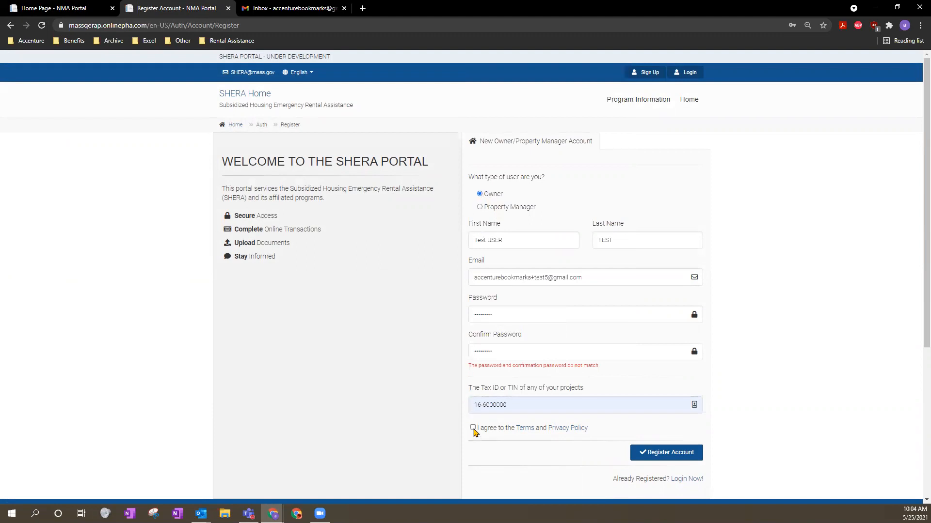
{"action": "left_click", "coordinate": [473, 428]}
Re-enter the password in the Confirm Password field and register the account, saving the login in the browser
{"action": "left_click_drag", "start_coordinate": [499, 351], "coordinate": [428, 359]}
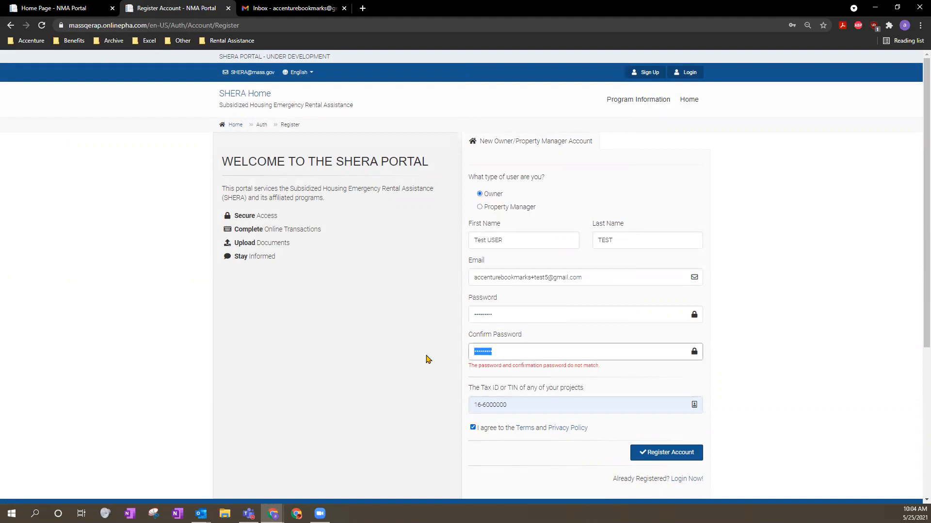
{"action": "type", "text": "*********"}
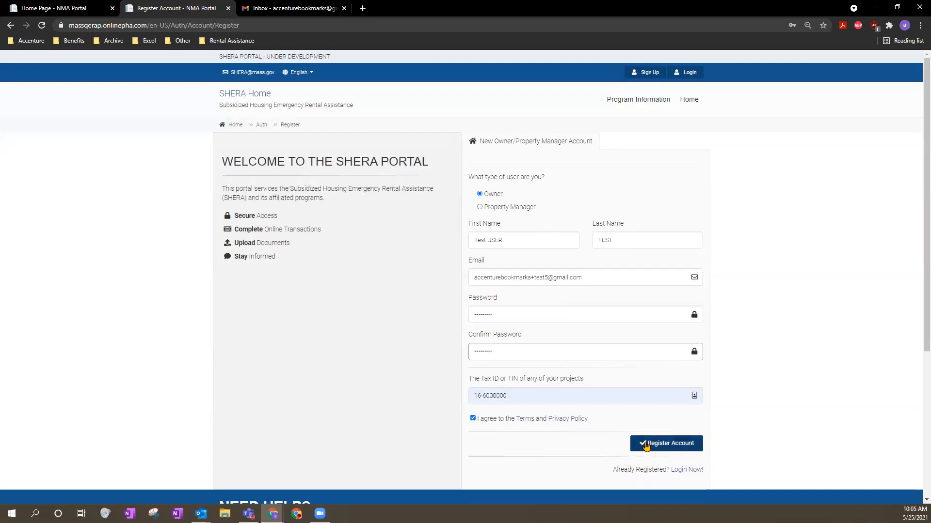
{"action": "left_click", "coordinate": [645, 446]}
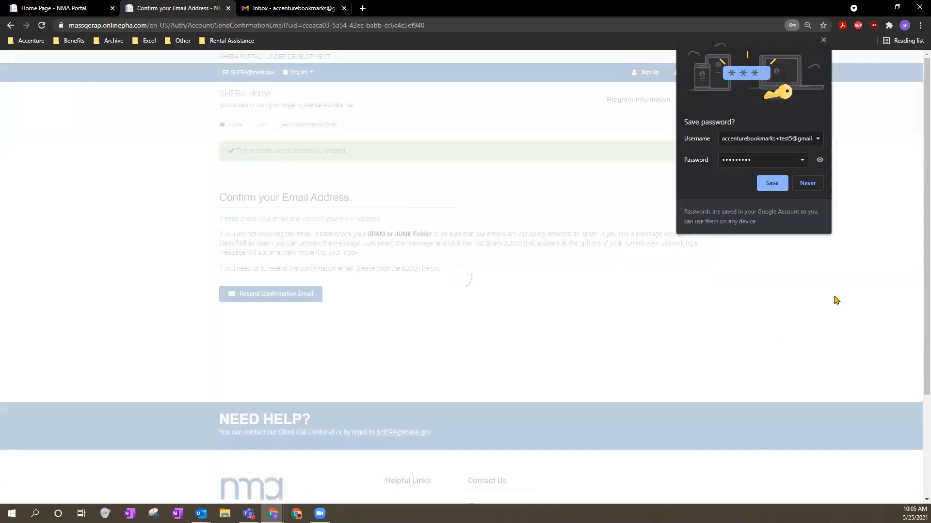
{"action": "left_click", "coordinate": [765, 184]}
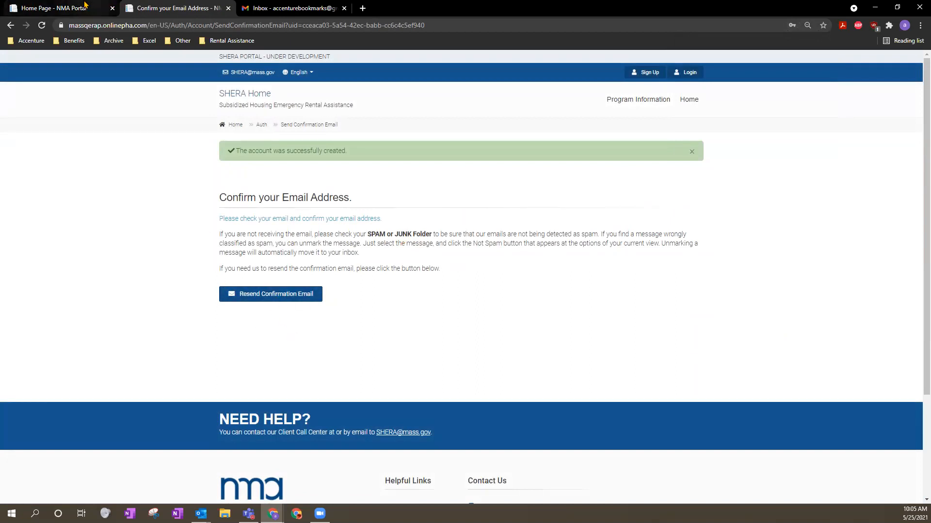
Switch to Gmail, open the new "Please confirm your account" message and follow its account confirmation link
{"action": "left_click", "coordinate": [284, 5]}
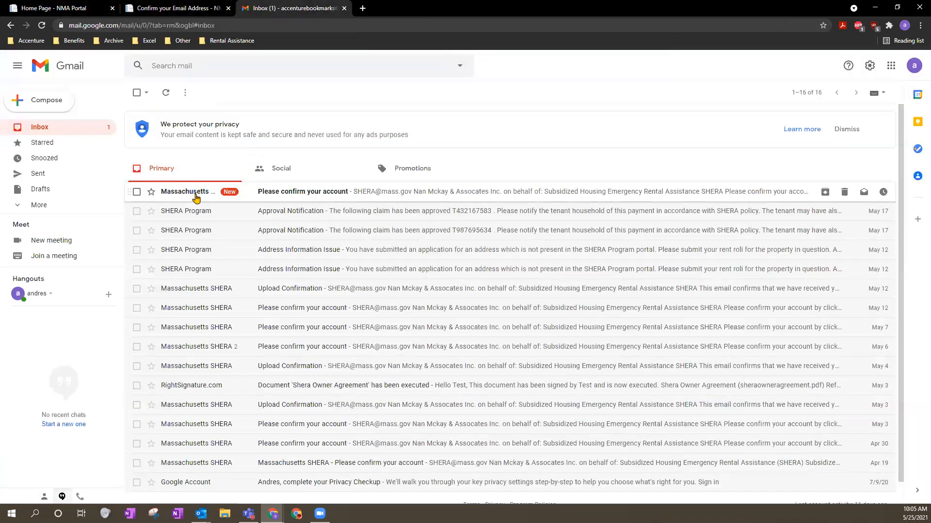
{"action": "left_click", "coordinate": [310, 193]}
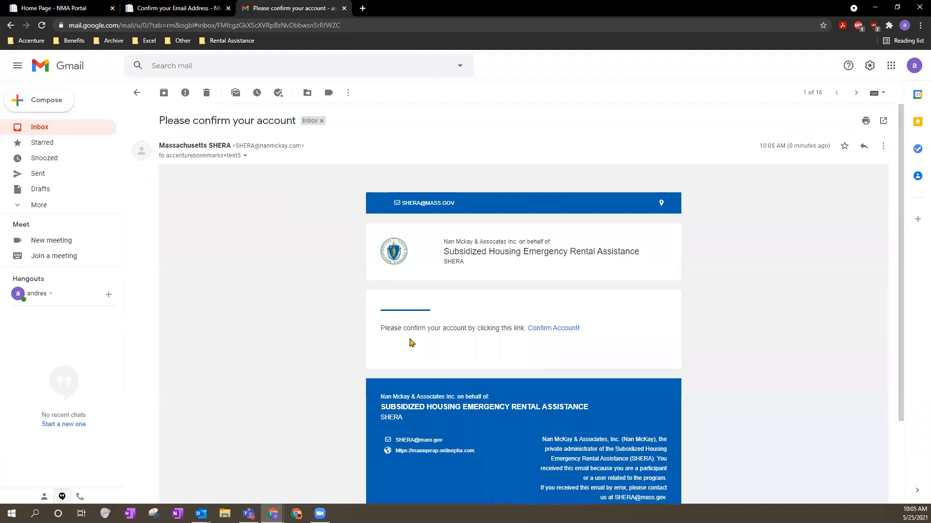
{"action": "left_click", "coordinate": [552, 333]}
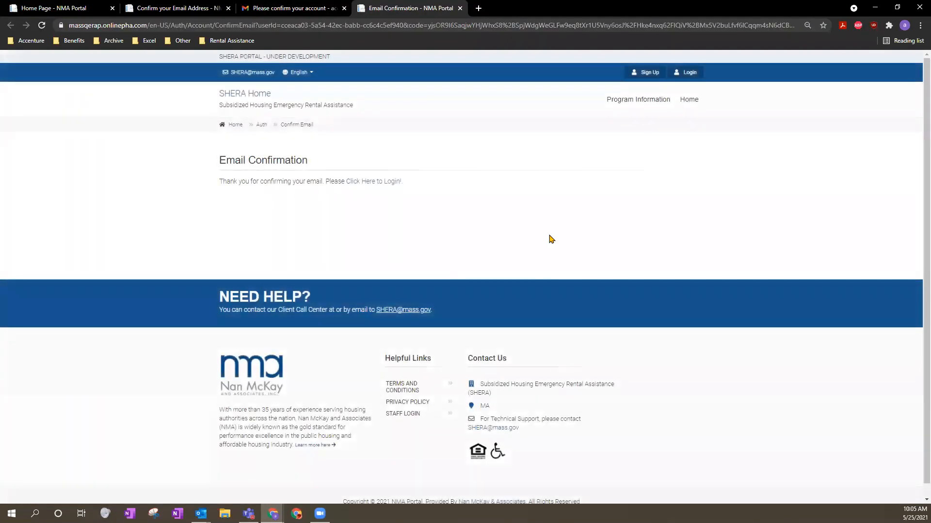
Go to the login page, close the old Confirm your Email Address tab and log in with the saved credentials
{"action": "left_click", "coordinate": [373, 182]}
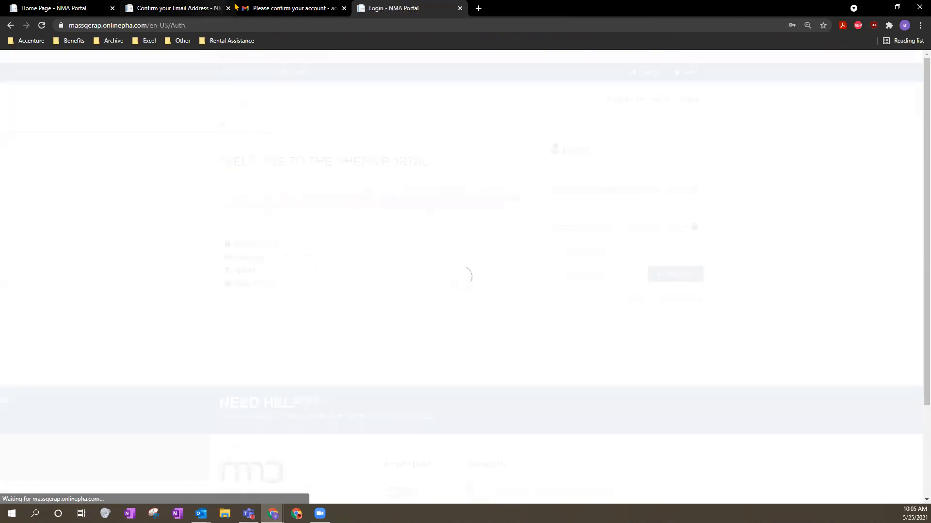
{"action": "left_click", "coordinate": [227, 8]}
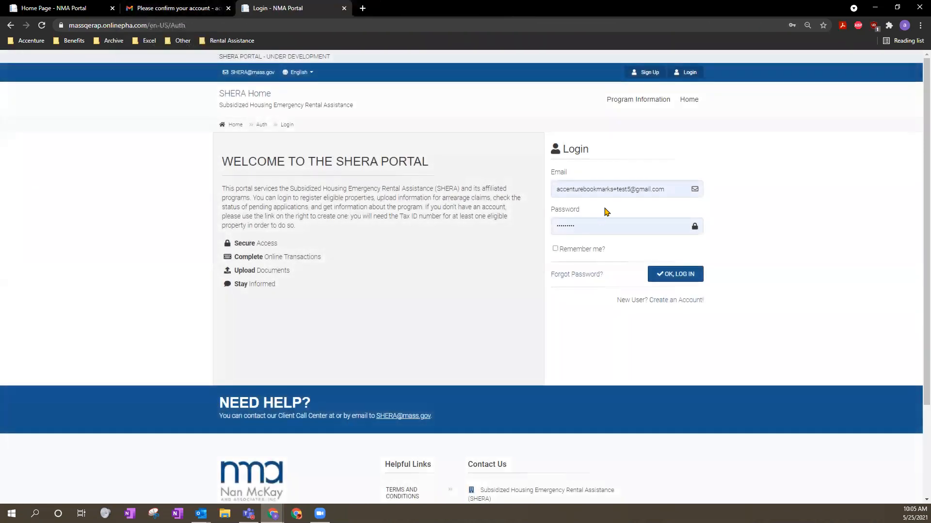
{"action": "left_click", "coordinate": [665, 279]}
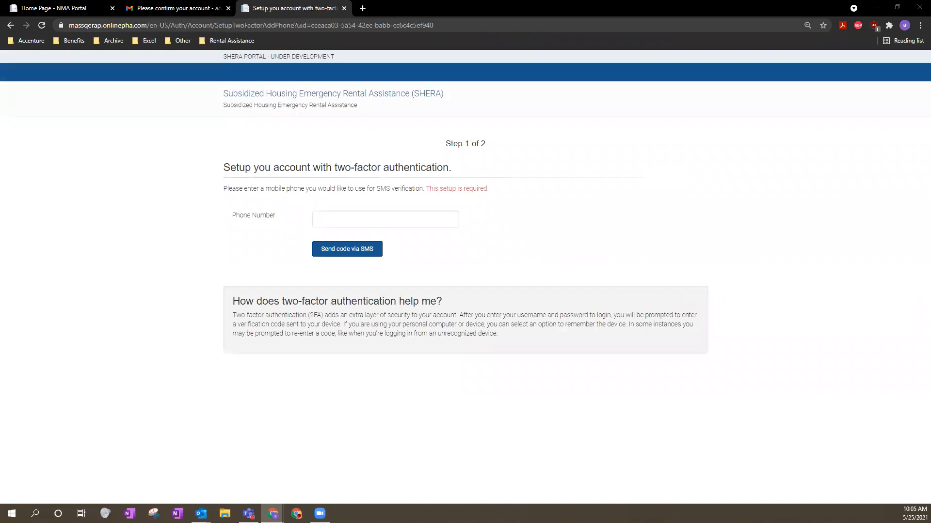
Enter the mobile phone number for two-factor authentication and send the code via SMS
{"action": "left_click", "coordinate": [335, 219]}
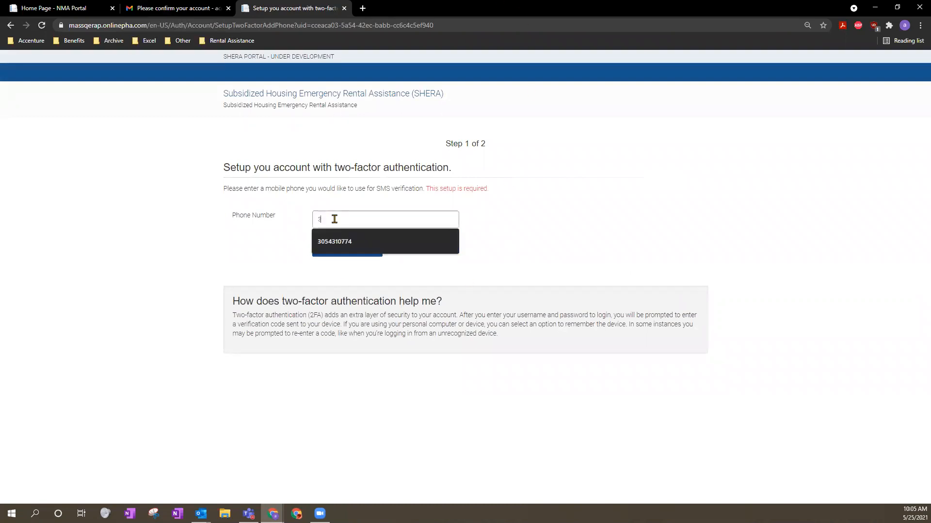
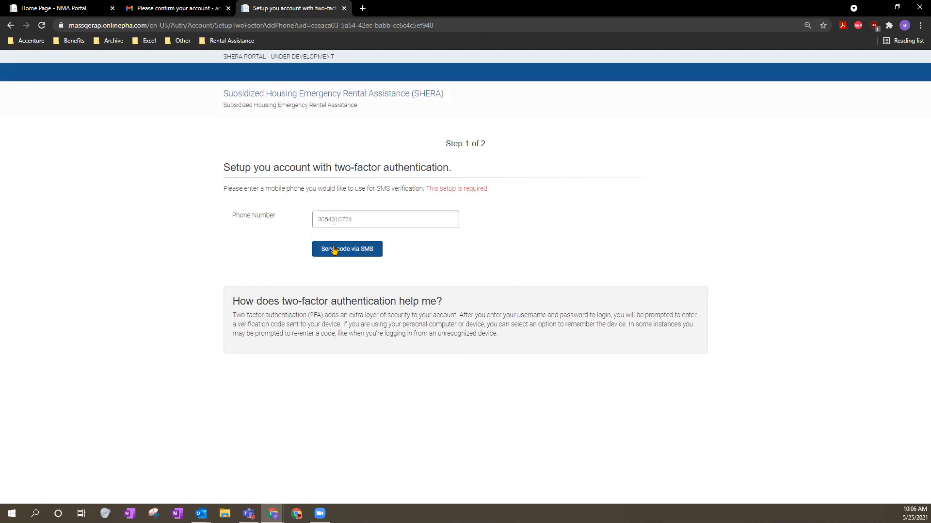
{"action": "left_click", "coordinate": [333, 250]}
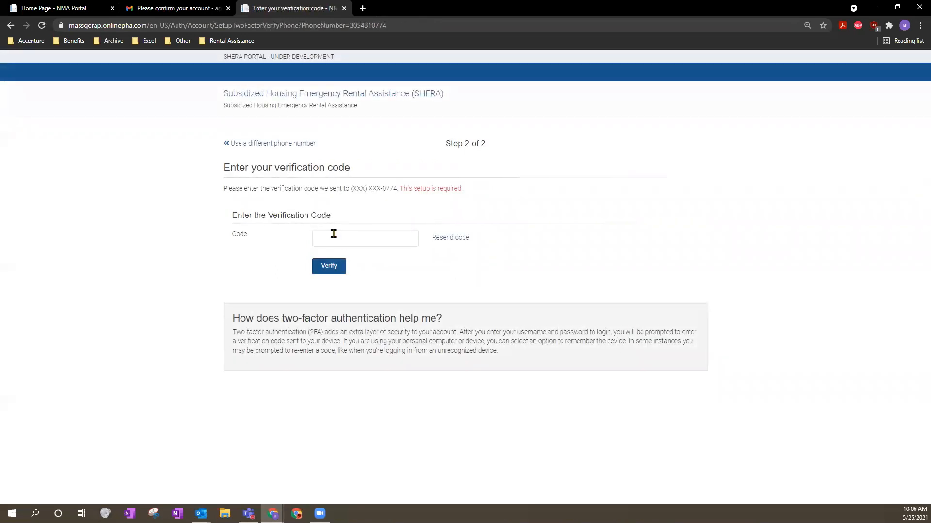
Enter the SMS verification code and verify it to finish the two-factor authentication setup
{"action": "left_click", "coordinate": [334, 234]}
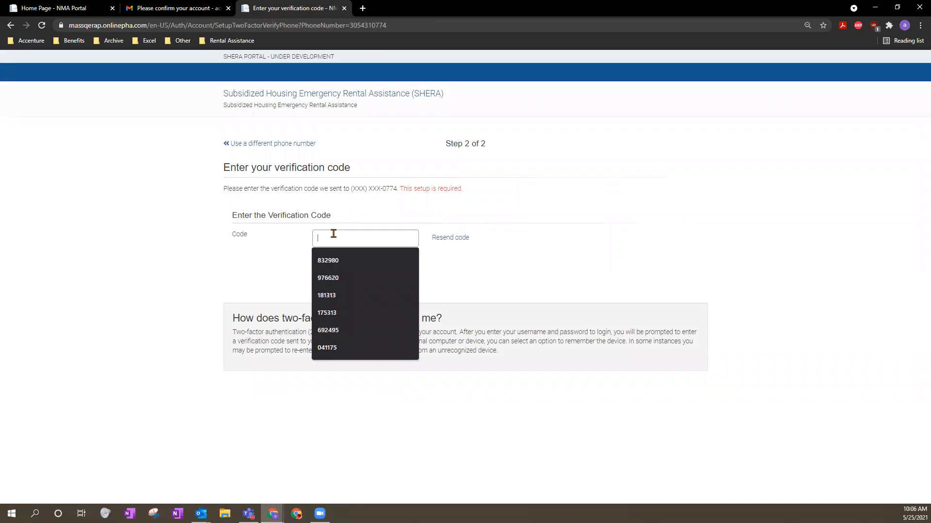
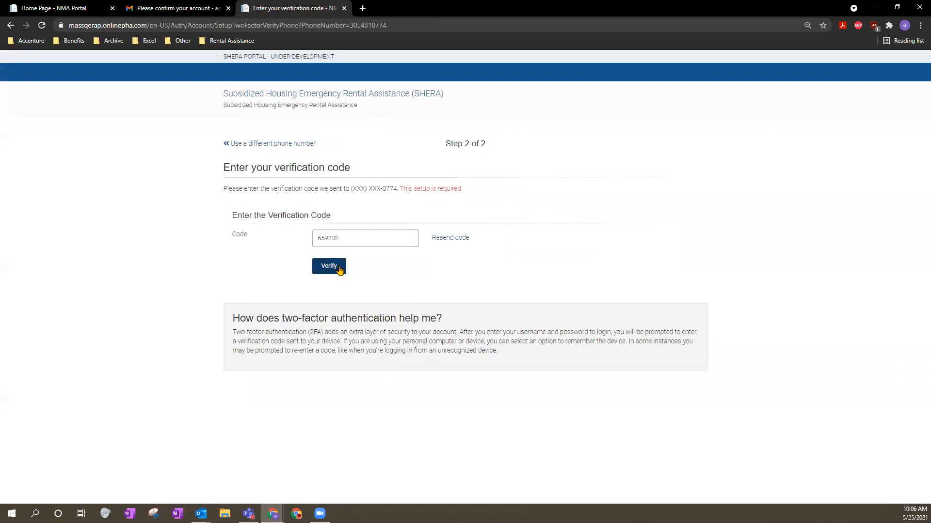
{"action": "left_click", "coordinate": [339, 270]}
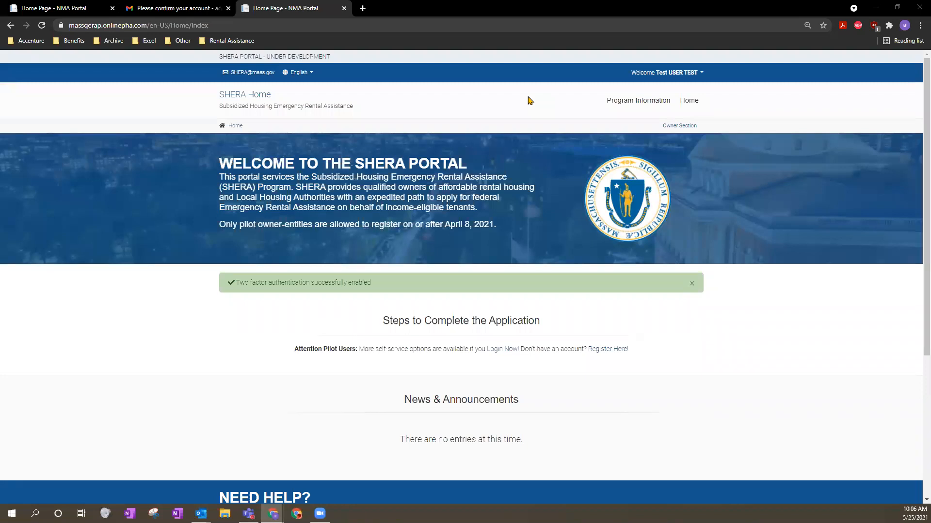
Open the Owner Section and view the account's Manage Profile page
{"action": "left_click", "coordinate": [688, 128]}
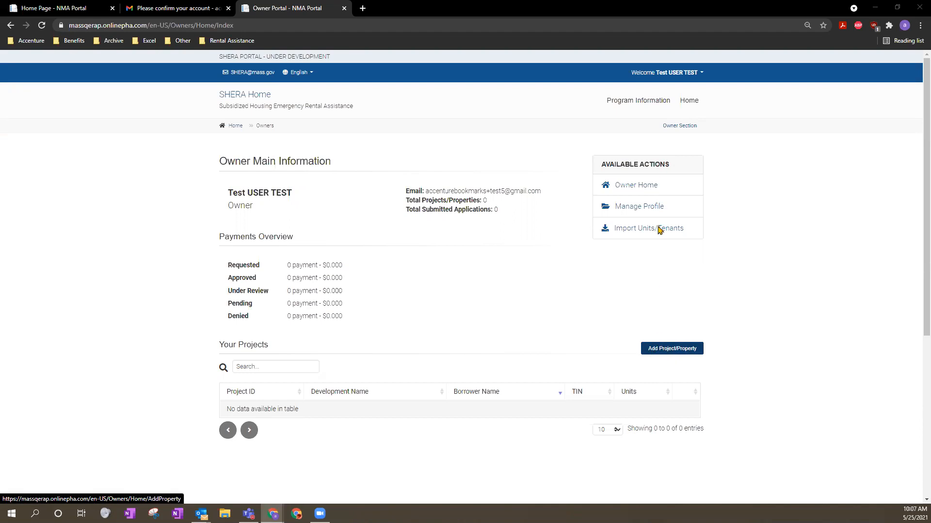
{"action": "left_click", "coordinate": [639, 209]}
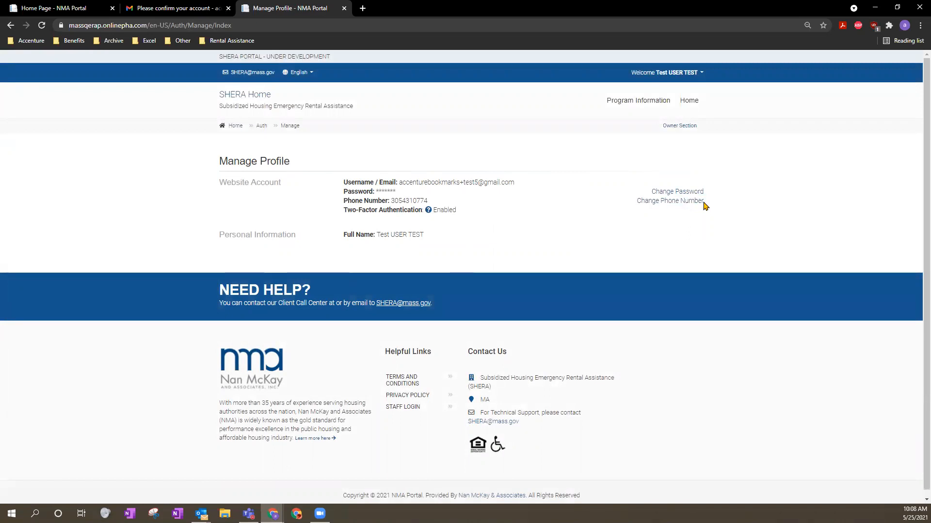
Open the Owner Section and add a project with Property or Project ID 16-600 and its tax ID number
{"action": "left_click", "coordinate": [679, 126]}
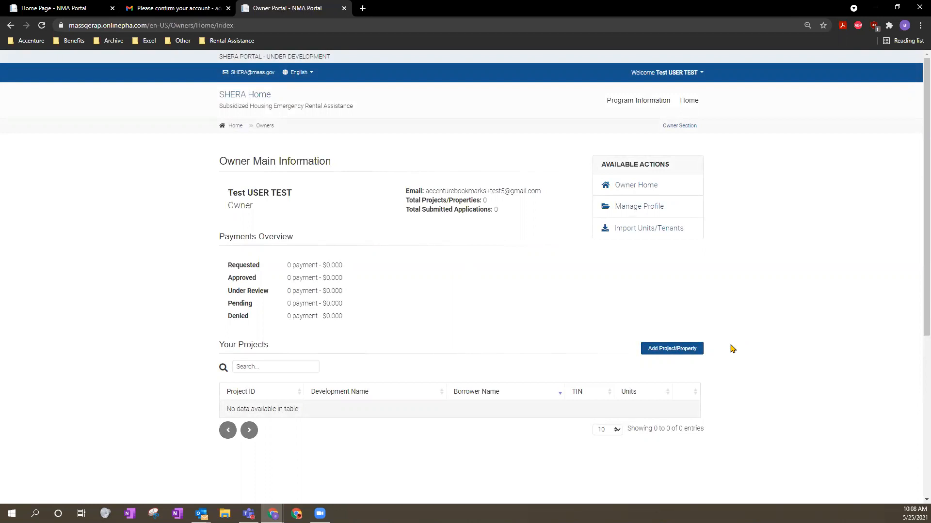
{"action": "left_click", "coordinate": [672, 350]}
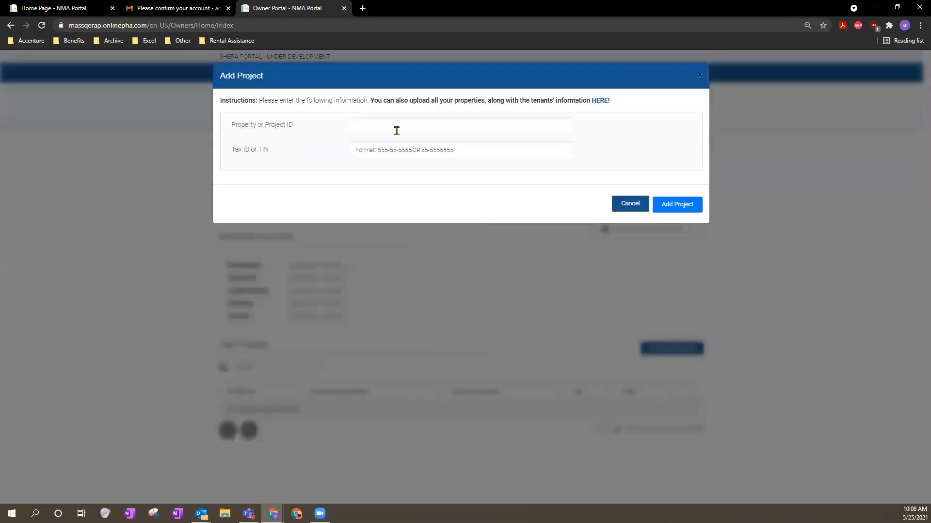
{"action": "left_click", "coordinate": [396, 128]}
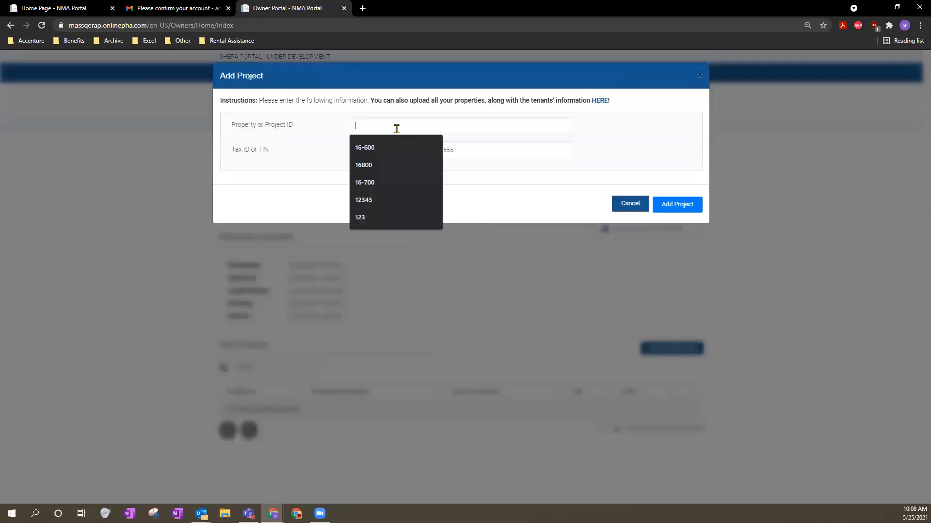
{"action": "left_click", "coordinate": [373, 150]}
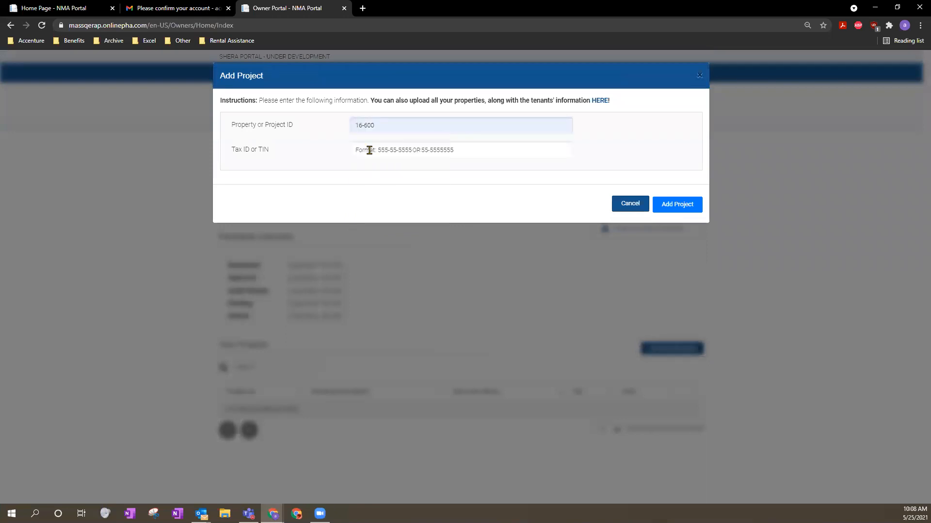
{"action": "left_click", "coordinate": [364, 150]}
{"action": "left_click", "coordinate": [372, 172]}
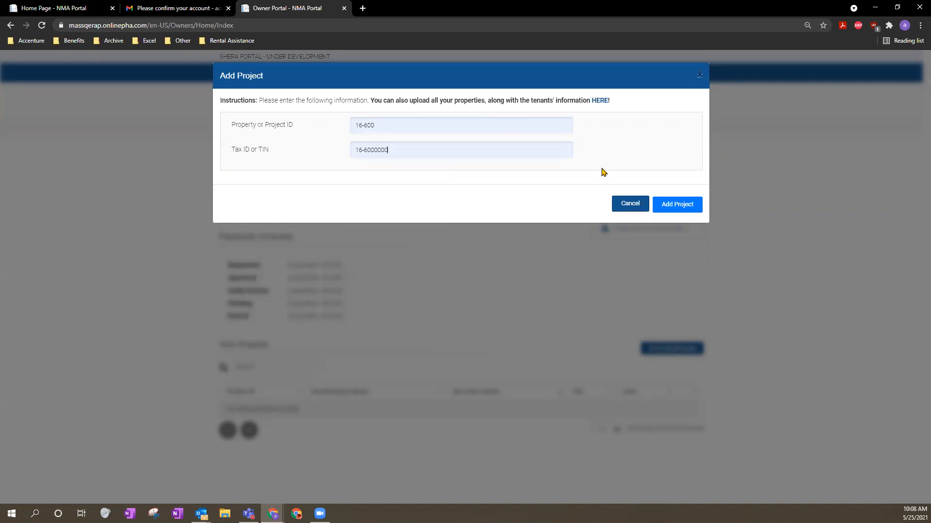
{"action": "left_click", "coordinate": [677, 205]}
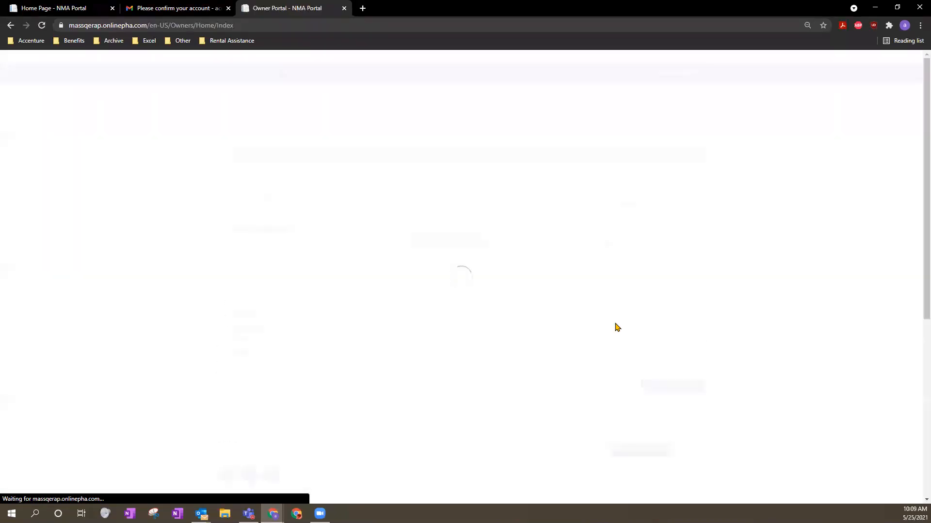
Highlight the entry of project 16-600 under Your Projects and open its project details
{"action": "scroll", "coordinate": [542, 364], "scroll_direction": "down", "scroll_amount": 1}
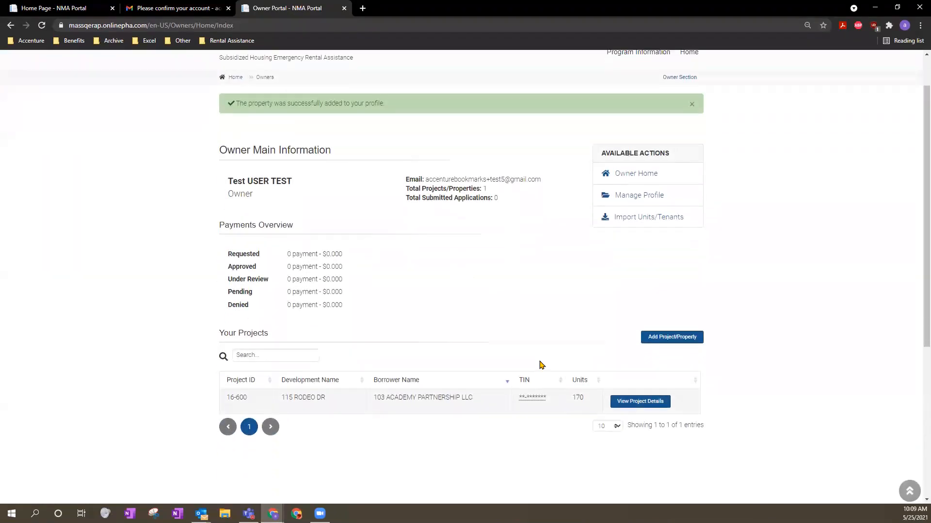
{"action": "left_click_drag", "start_coordinate": [230, 400], "coordinate": [588, 399]}
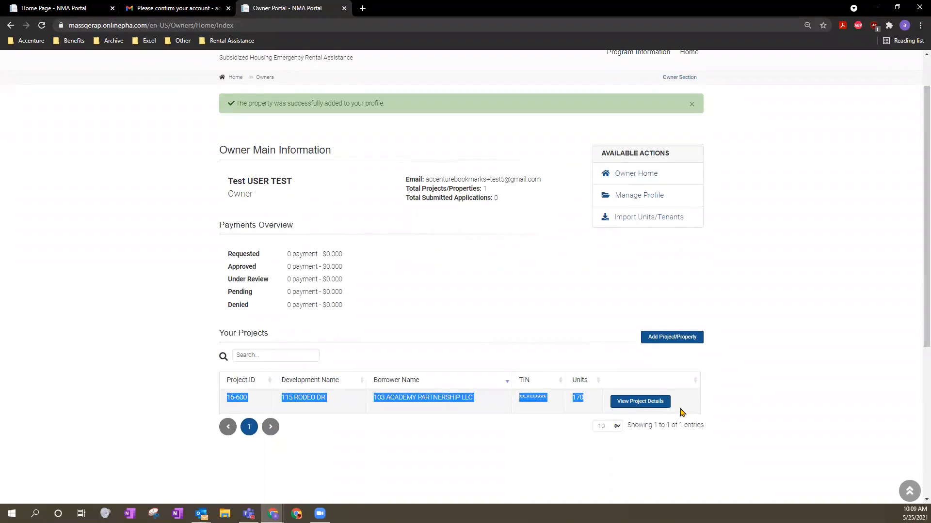
{"action": "left_click", "coordinate": [737, 392]}
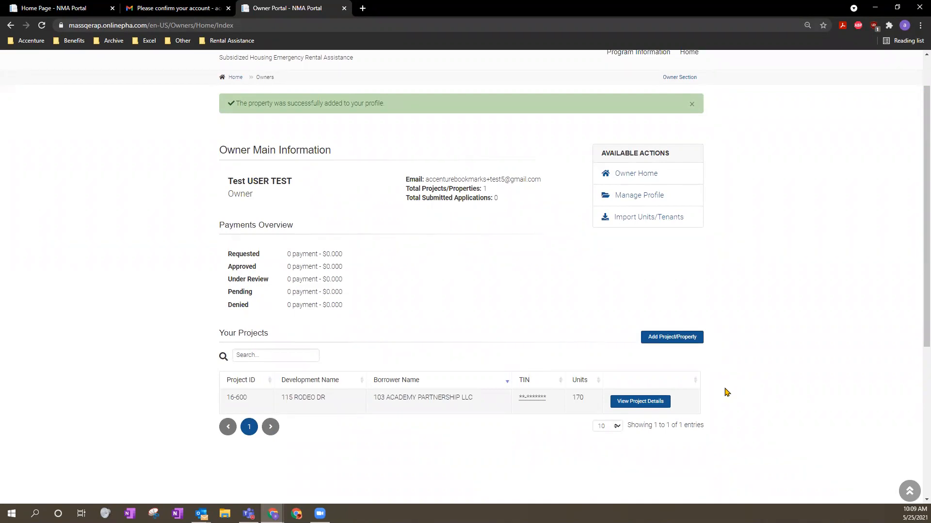
{"action": "left_click", "coordinate": [625, 402]}
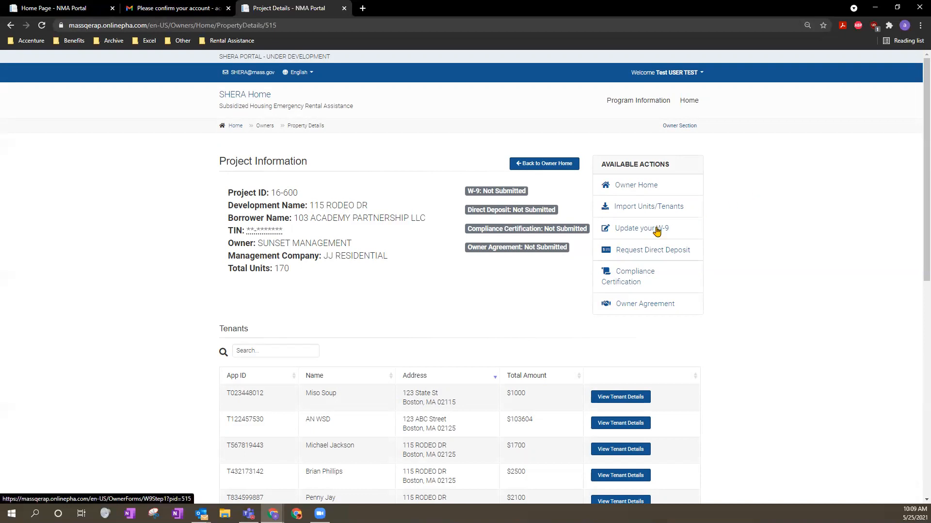
Start the project's W-9 update as a New W-9 Form, accept the Release of Information and proceed to Main Information
{"action": "left_click", "coordinate": [642, 233]}
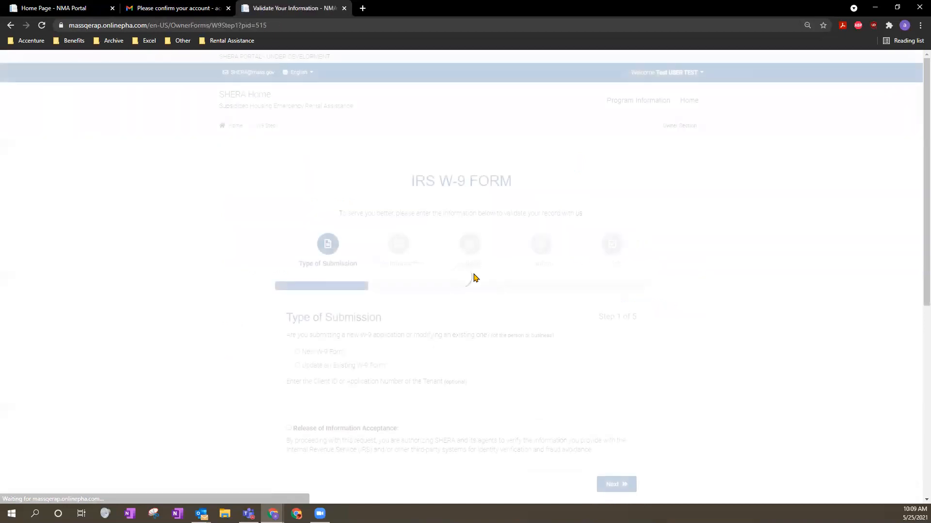
{"action": "scroll", "coordinate": [339, 317], "scroll_direction": "down", "scroll_amount": 2}
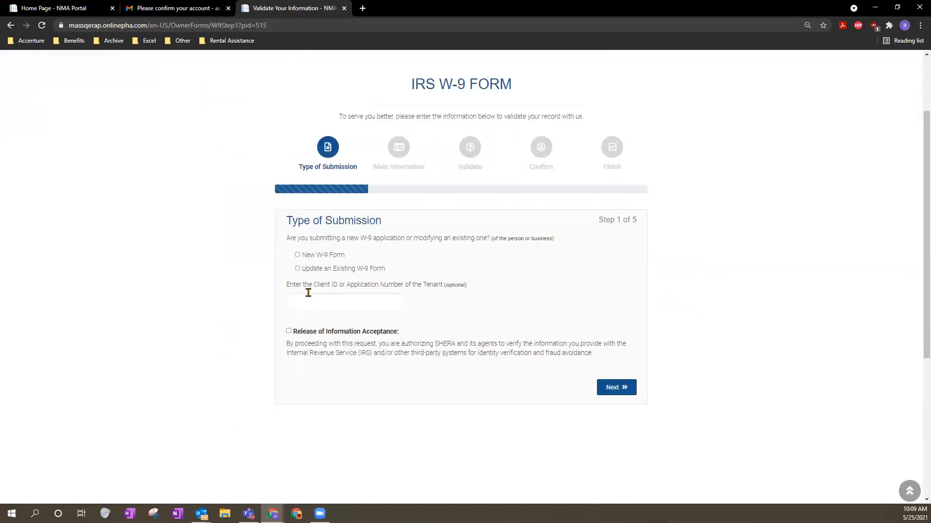
{"action": "left_click", "coordinate": [296, 254]}
{"action": "left_click", "coordinate": [289, 332]}
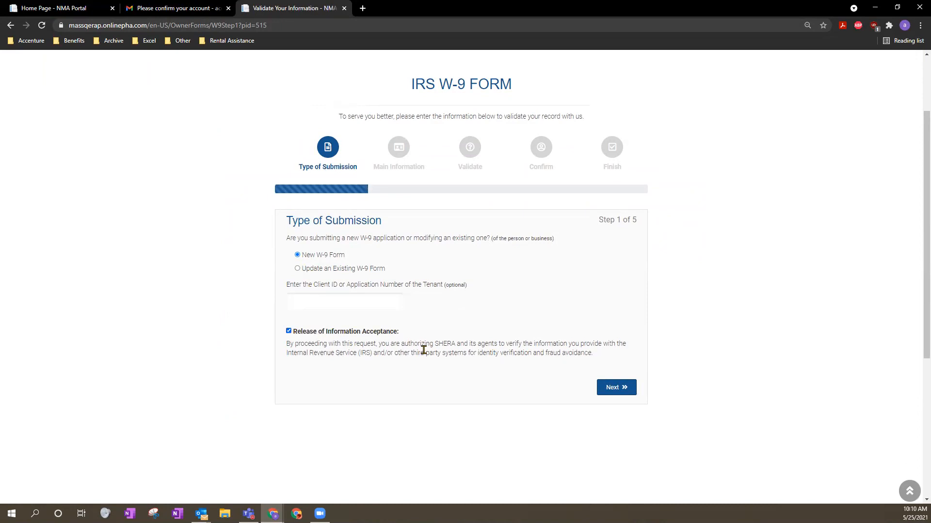
{"action": "left_click", "coordinate": [613, 387]}
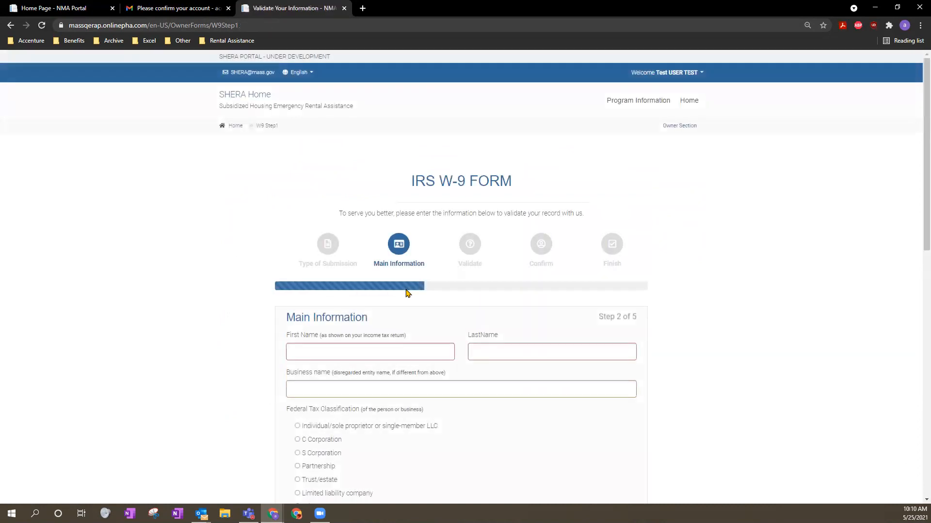
Fill in the owner's name, business name SUNSET MANAGEMENT and address from the saved Test USER entry, and set the tax classification to Other
{"action": "scroll", "coordinate": [338, 303], "scroll_direction": "down", "scroll_amount": 5}
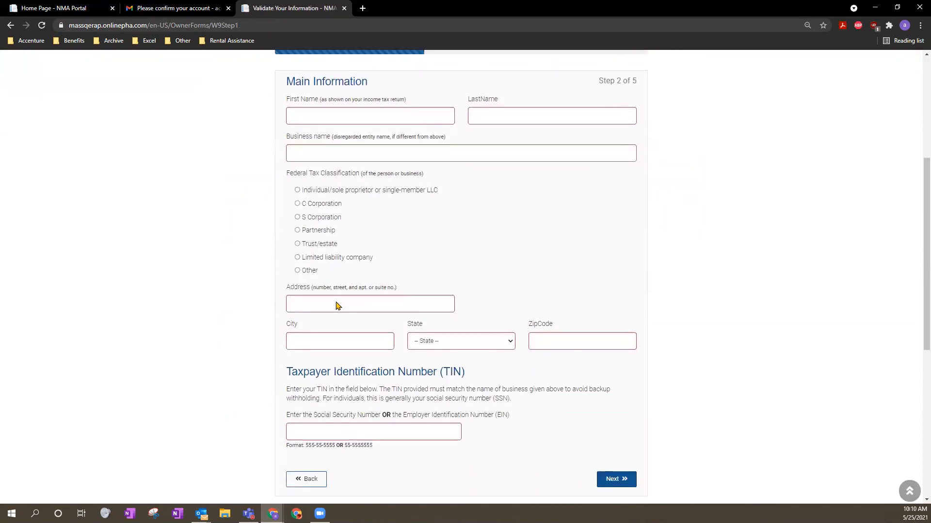
{"action": "left_click", "coordinate": [314, 114]}
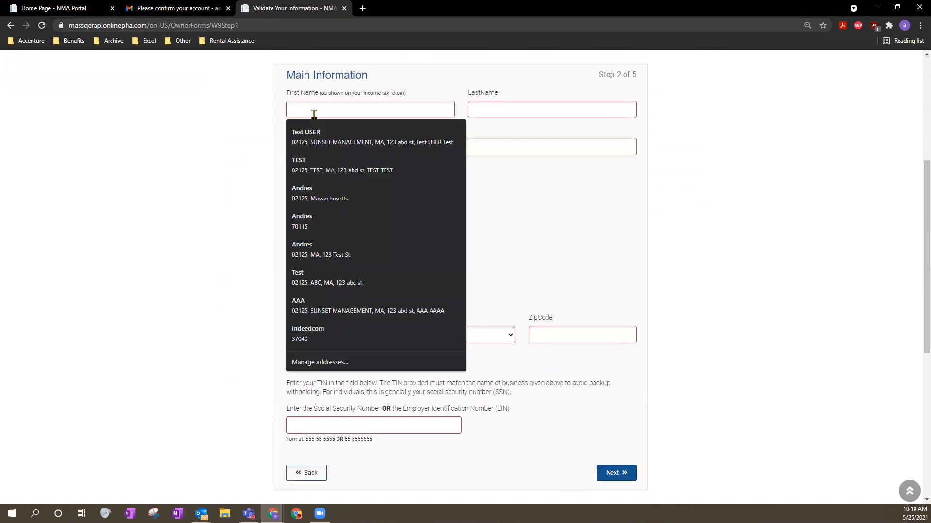
{"action": "left_click", "coordinate": [315, 133]}
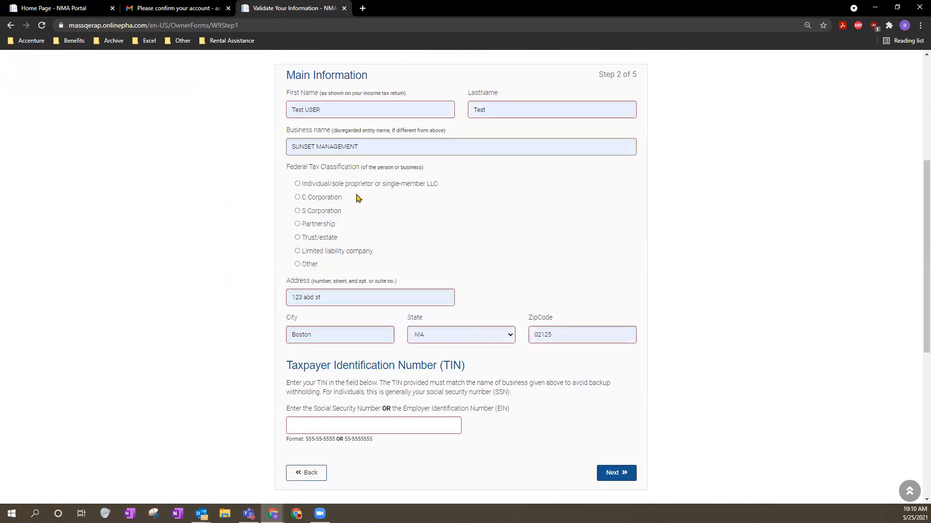
{"action": "left_click", "coordinate": [299, 264]}
Enter the saved taxpayer identification number and continue to the Validate stage of the W-9 form
{"action": "scroll", "coordinate": [509, 219], "scroll_direction": "down", "scroll_amount": 1}
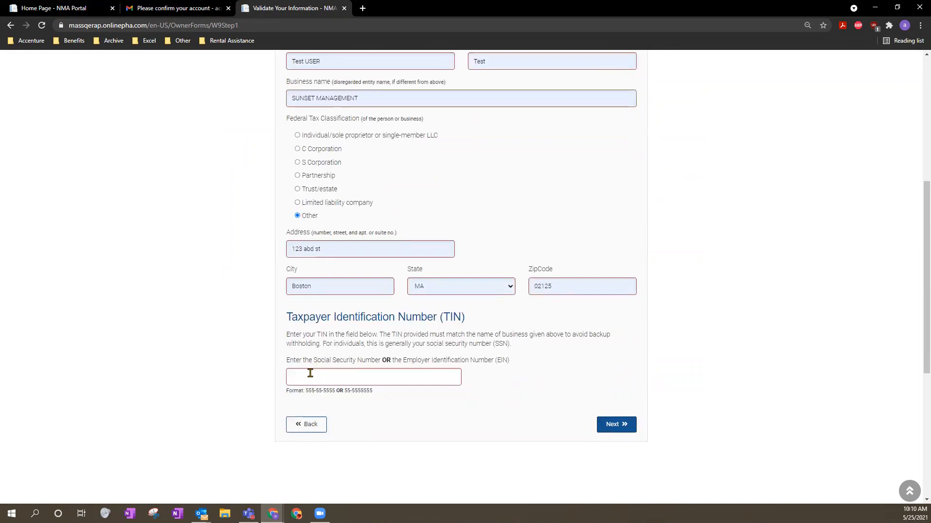
{"action": "left_click_drag", "start_coordinate": [289, 363], "coordinate": [511, 358]}
{"action": "left_click", "coordinate": [392, 379]}
{"action": "left_click", "coordinate": [328, 403]}
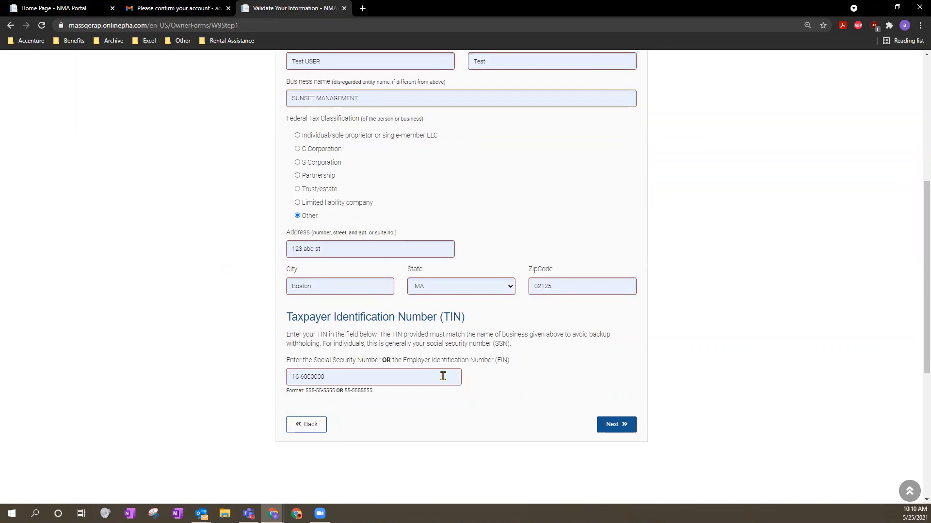
{"action": "left_click", "coordinate": [609, 424]}
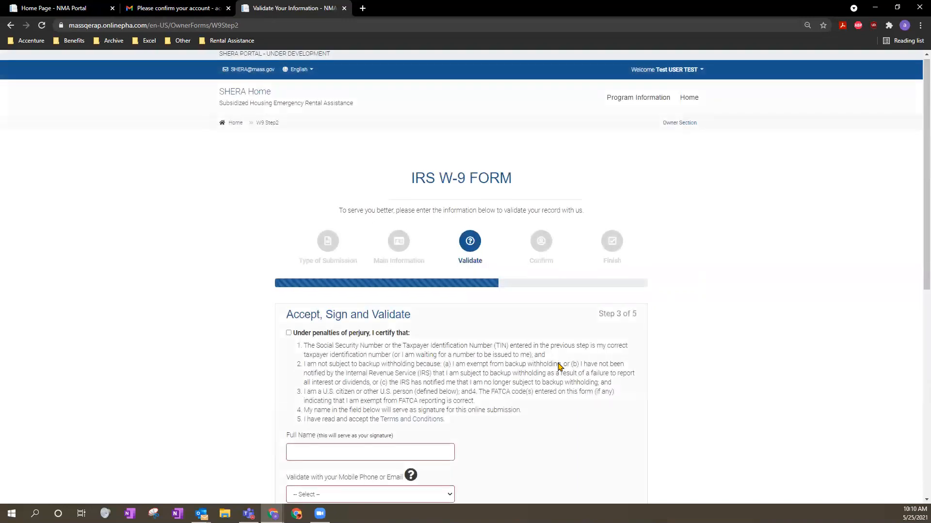
Accept the certification under penalties of perjury and sign the W-9 form with the saved full name
{"action": "scroll", "coordinate": [558, 367], "scroll_direction": "down", "scroll_amount": 2}
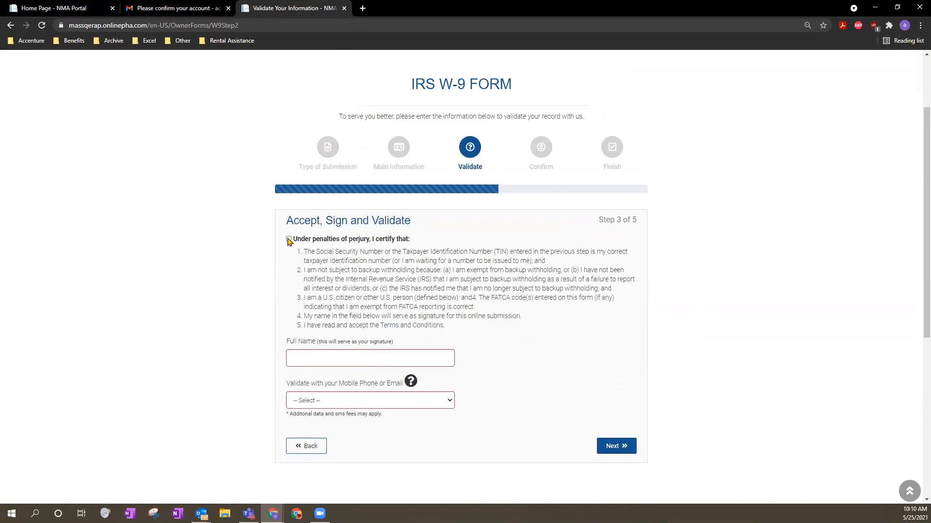
{"action": "left_click", "coordinate": [288, 241]}
{"action": "left_click", "coordinate": [303, 357]}
{"action": "left_click", "coordinate": [330, 192]}
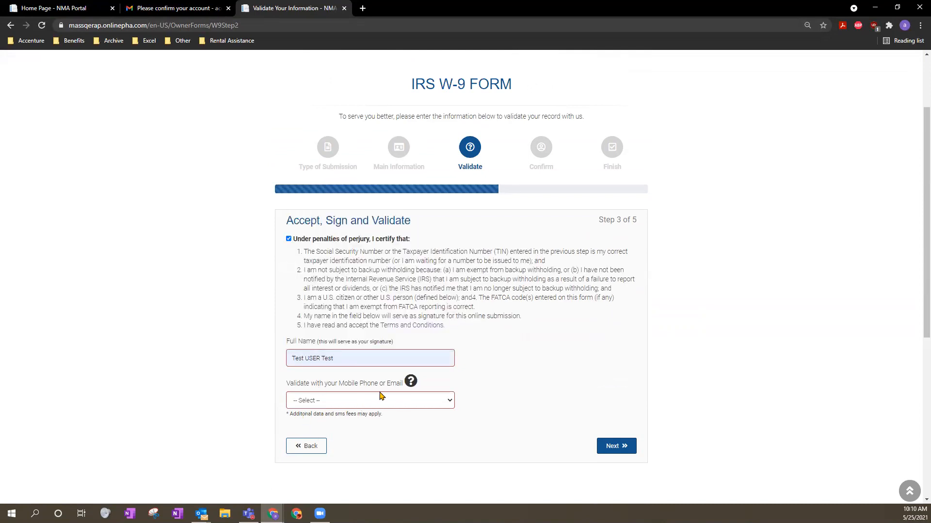
Choose Text Message validation, enter the authentication phone number and continue to the Confirm stage
{"action": "left_click", "coordinate": [451, 397]}
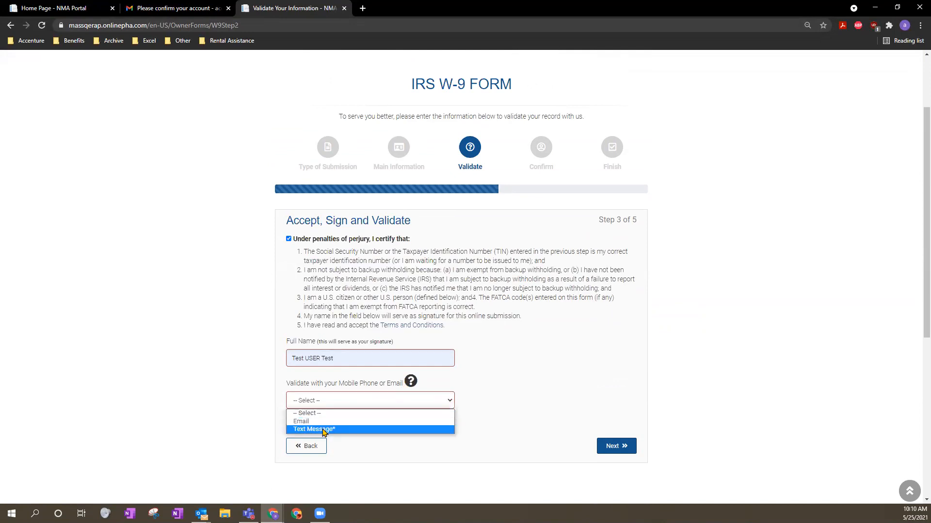
{"action": "left_click", "coordinate": [324, 431]}
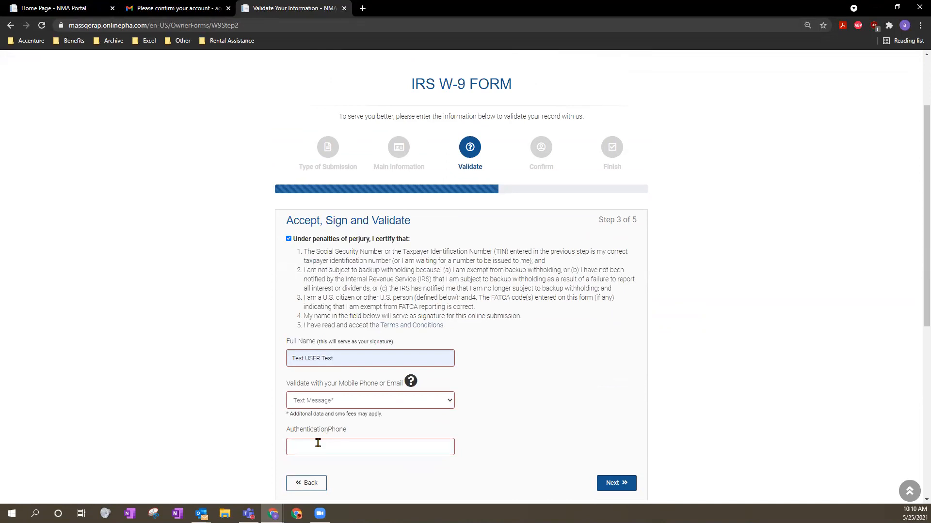
{"action": "left_click", "coordinate": [316, 445]}
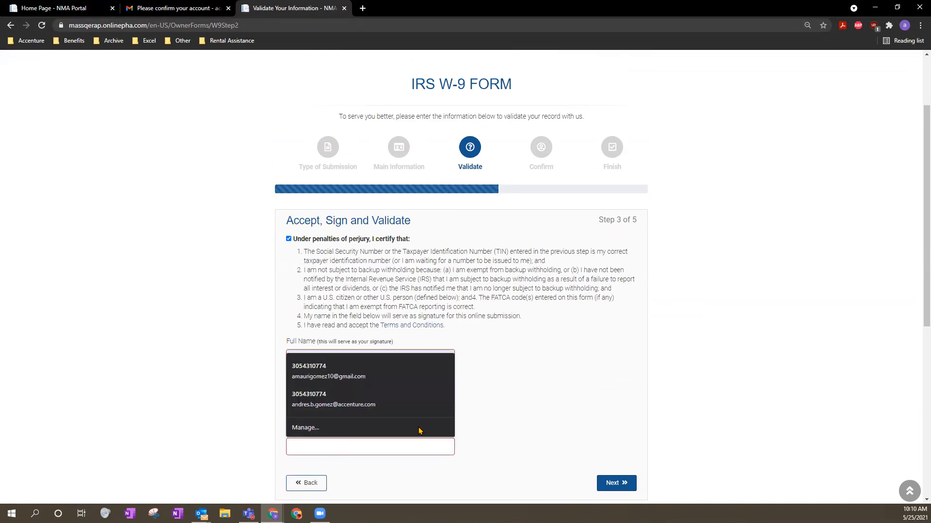
{"action": "left_click", "coordinate": [625, 392]}
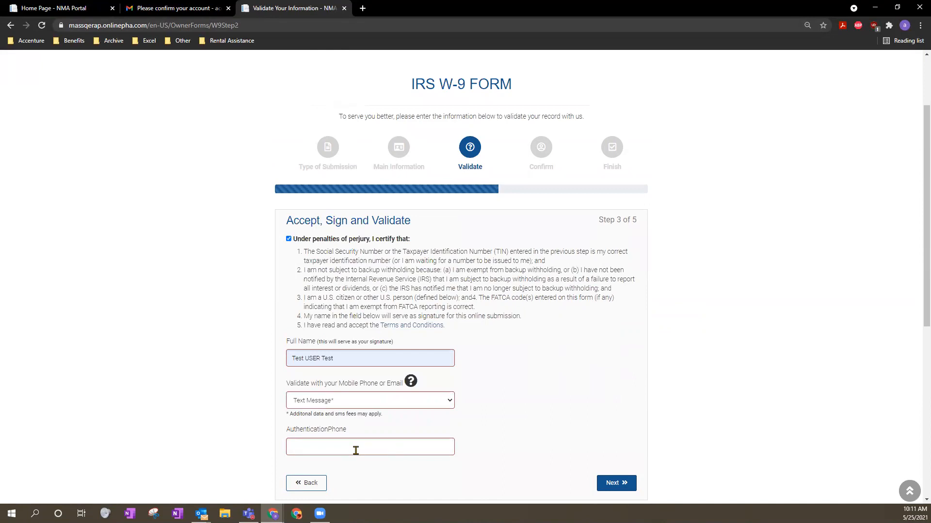
{"action": "left_click", "coordinate": [356, 449]}
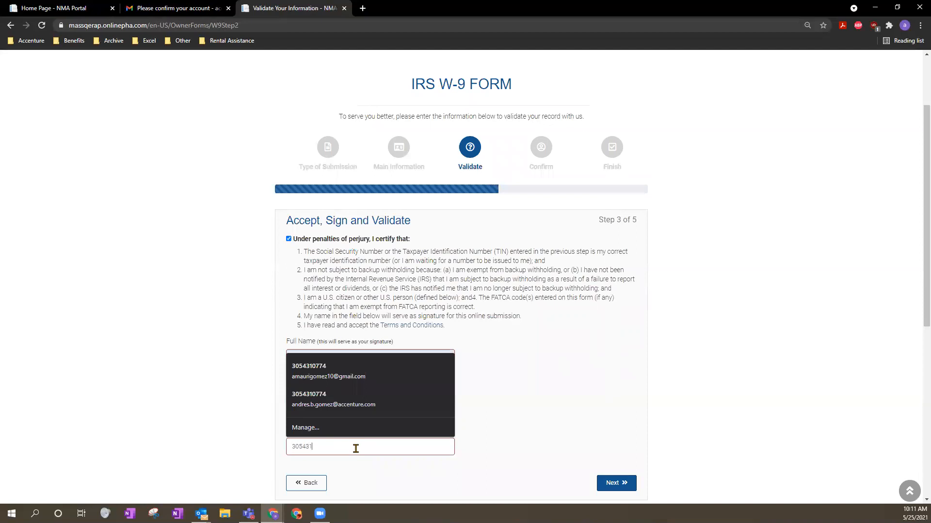
{"action": "left_click", "coordinate": [613, 485]}
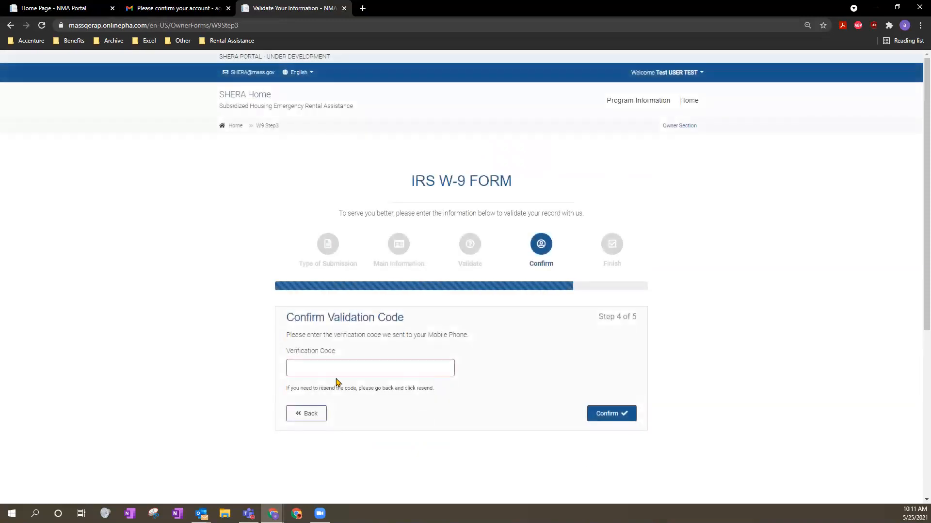
Enter the verification code received on the mobile phone and confirm it to submit the W-9 form
{"action": "left_click", "coordinate": [331, 370]}
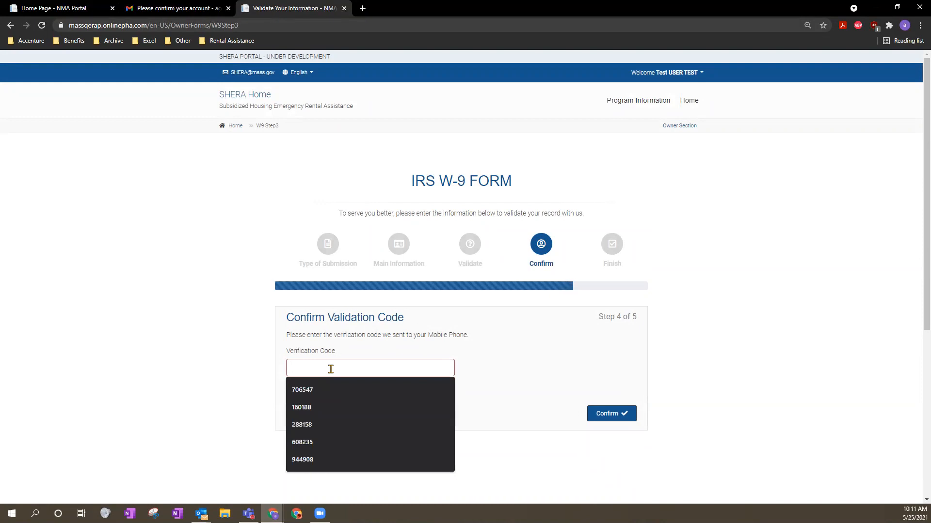
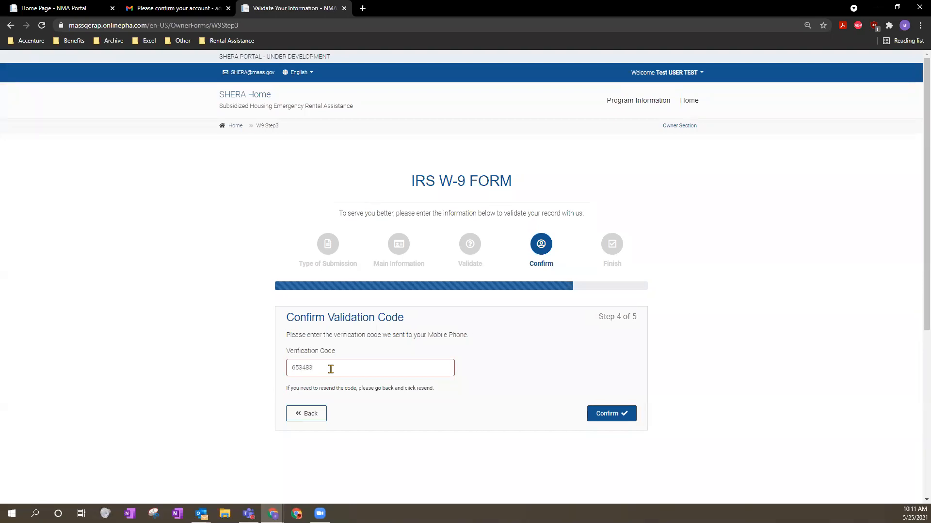
{"action": "left_click", "coordinate": [619, 415]}
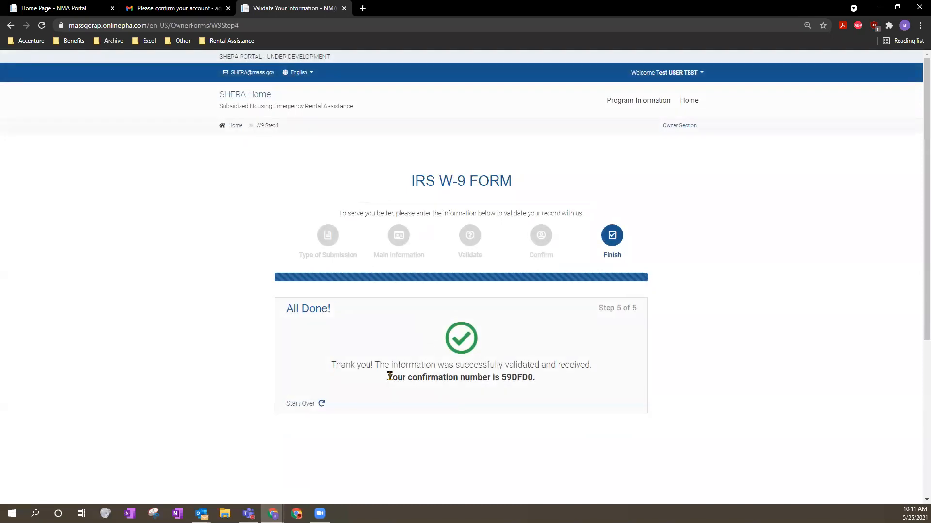
Highlight the W-9 confirmation number, and return through the Owner Section to the details of project 16-600
{"action": "left_click_drag", "start_coordinate": [389, 377], "coordinate": [555, 377]}
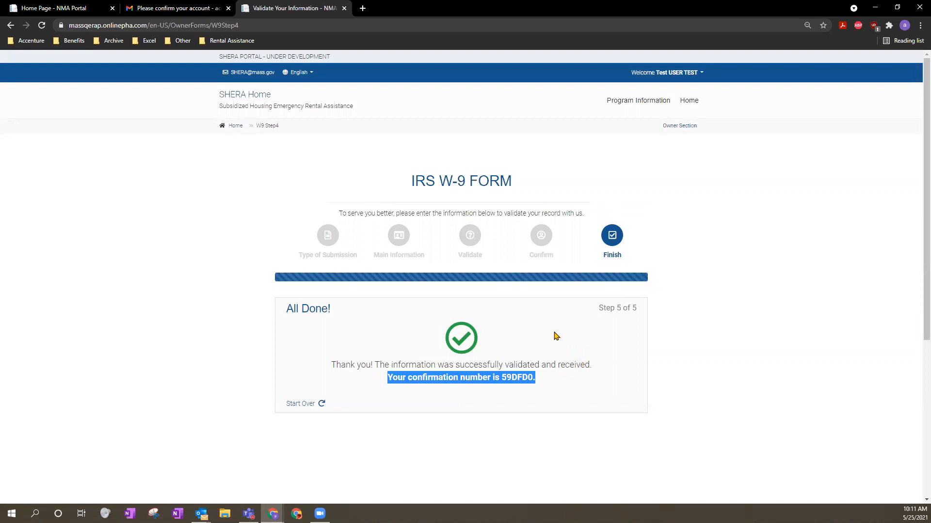
{"action": "left_click", "coordinate": [672, 127]}
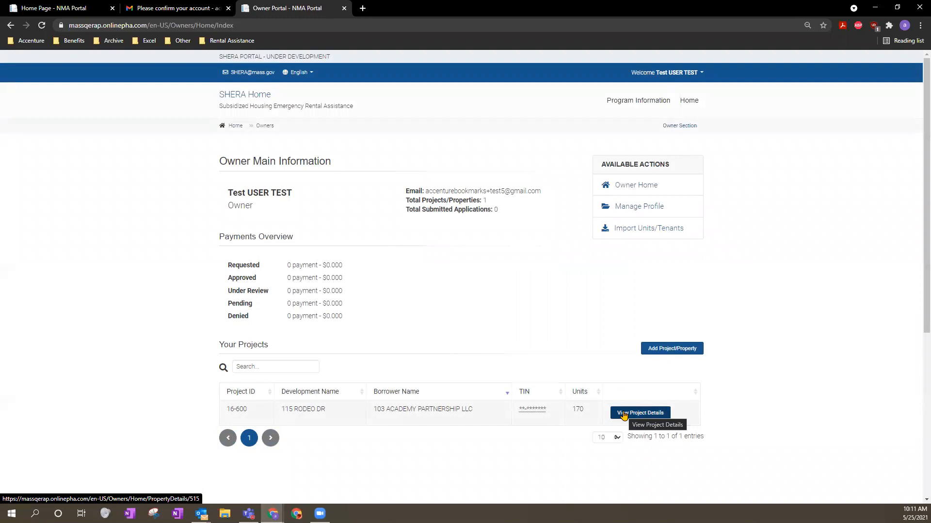
{"action": "left_click", "coordinate": [624, 415]}
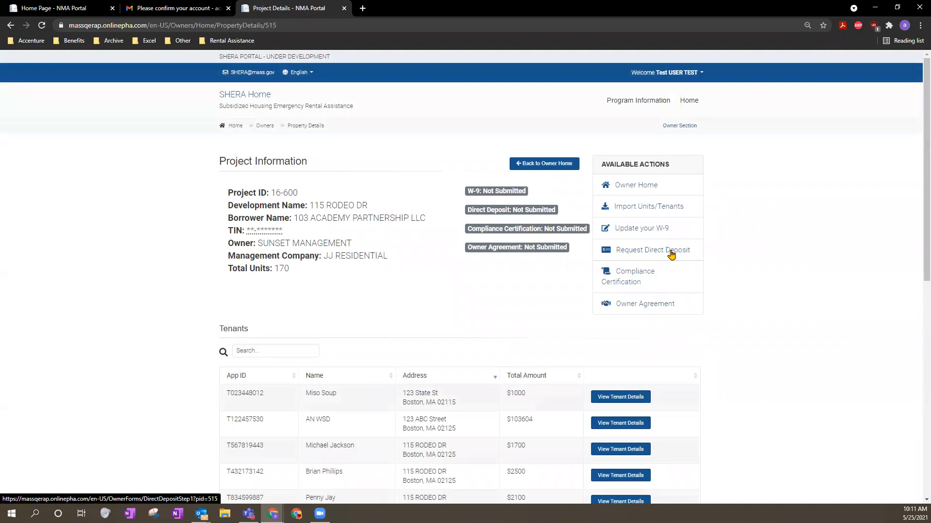
Open project 16-600's direct deposit form, choose New Request for Direct Deposit, accept the information release and continue to Main Information
{"action": "left_click", "coordinate": [643, 252]}
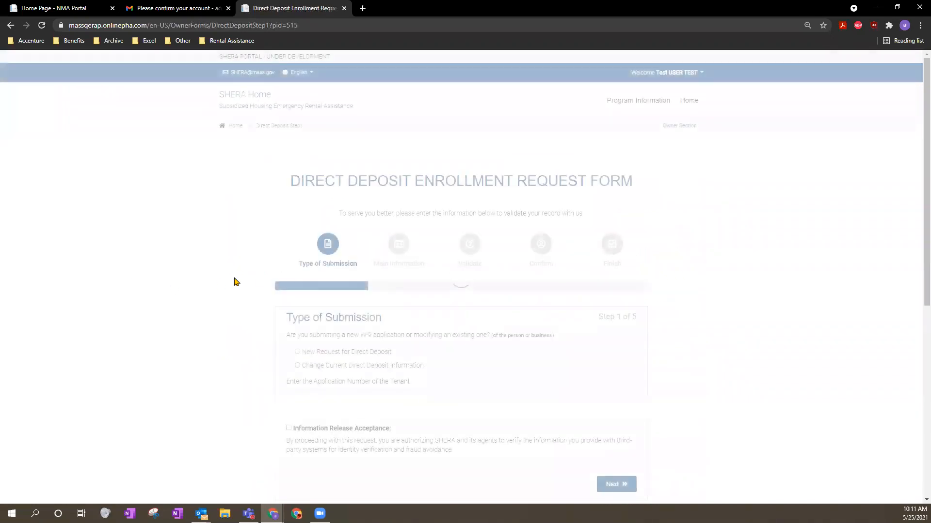
{"action": "scroll", "coordinate": [235, 280], "scroll_direction": "down", "scroll_amount": 3}
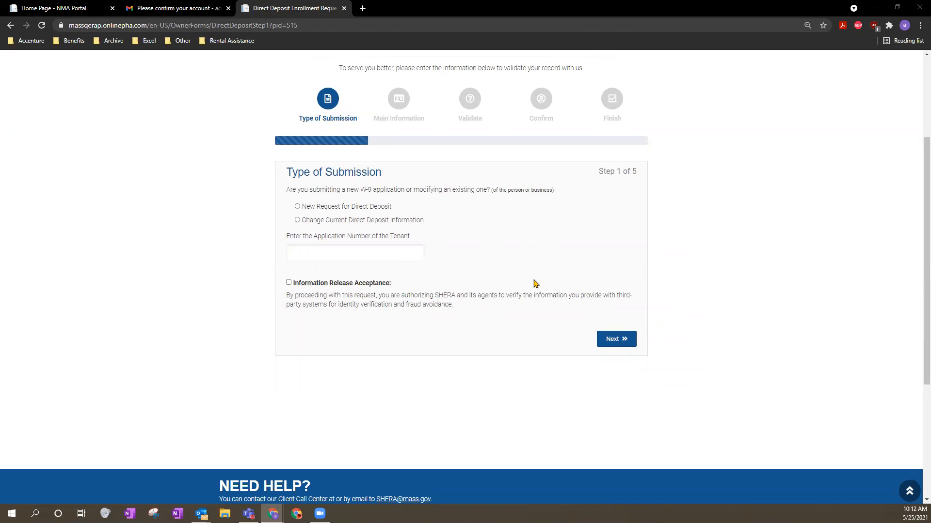
{"action": "scroll", "coordinate": [543, 283], "scroll_direction": "up", "scroll_amount": 1}
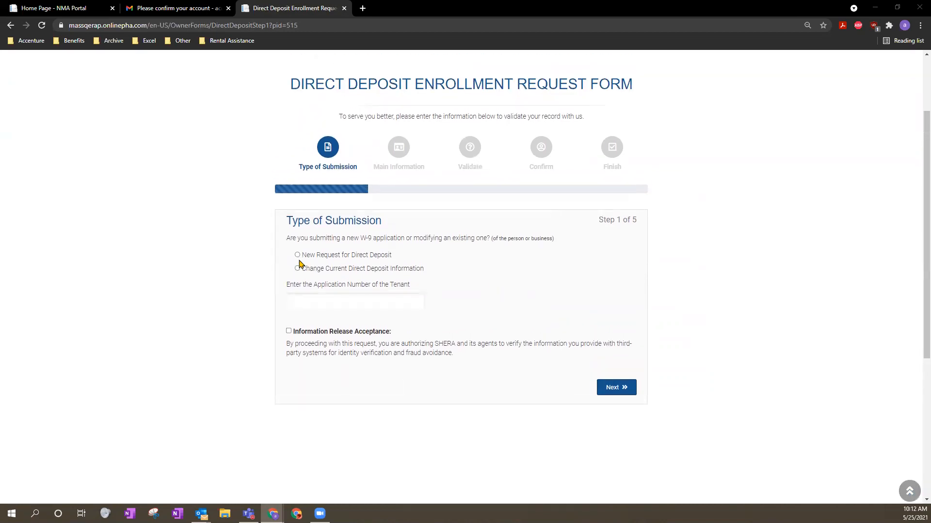
{"action": "left_click", "coordinate": [297, 255]}
{"action": "left_click", "coordinate": [290, 331]}
{"action": "left_click", "coordinate": [615, 387]}
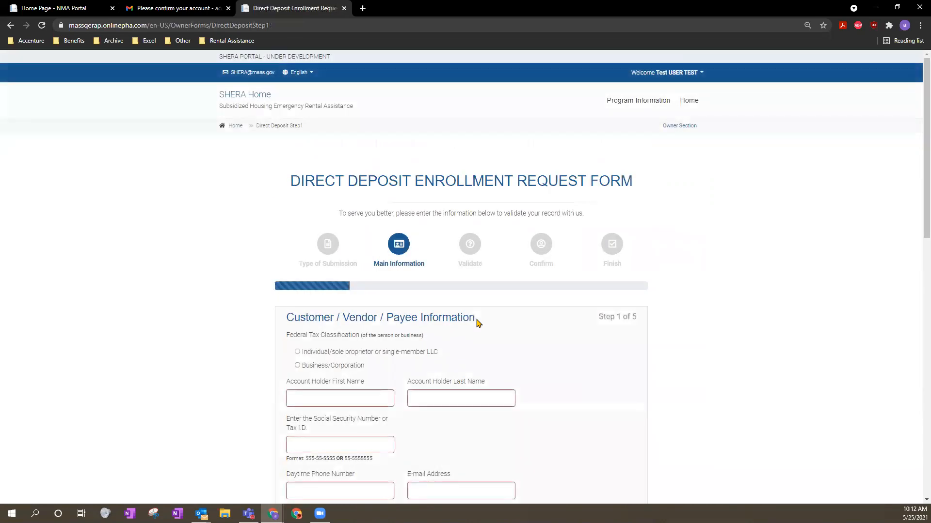
Review the payee and bank account fields of the Main Information stage, and point out the Validate and Confirm stages
{"action": "left_click_drag", "start_coordinate": [917, 165], "coordinate": [918, 276]}
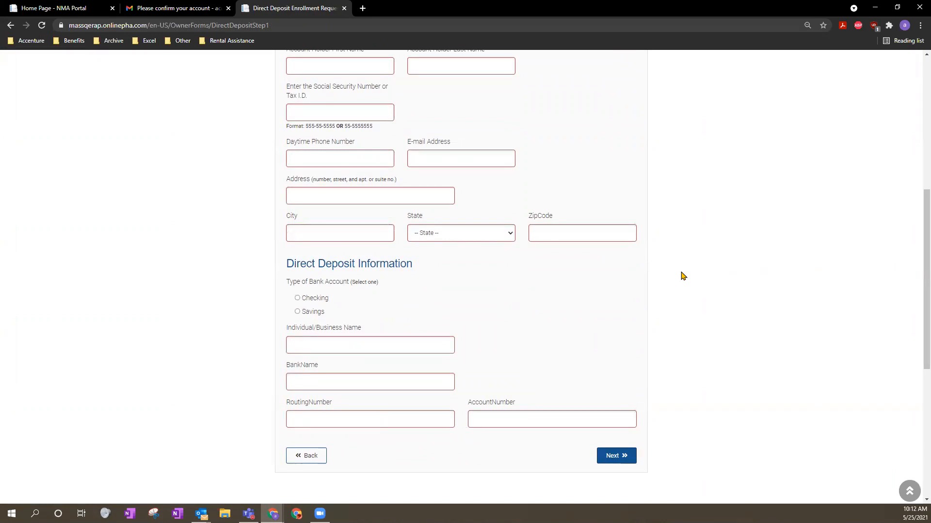
{"action": "scroll", "coordinate": [681, 275], "scroll_direction": "up", "scroll_amount": 4}
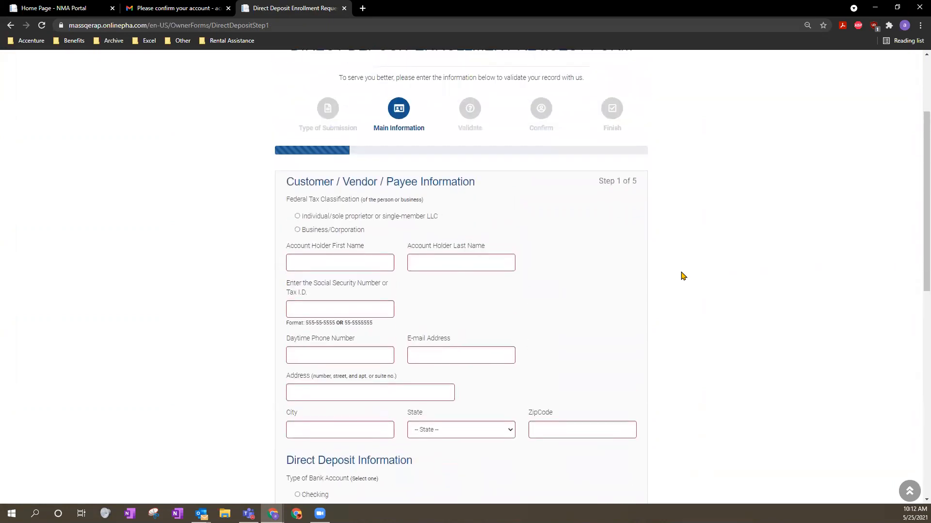
{"action": "scroll", "coordinate": [681, 275], "scroll_direction": "up", "scroll_amount": 2}
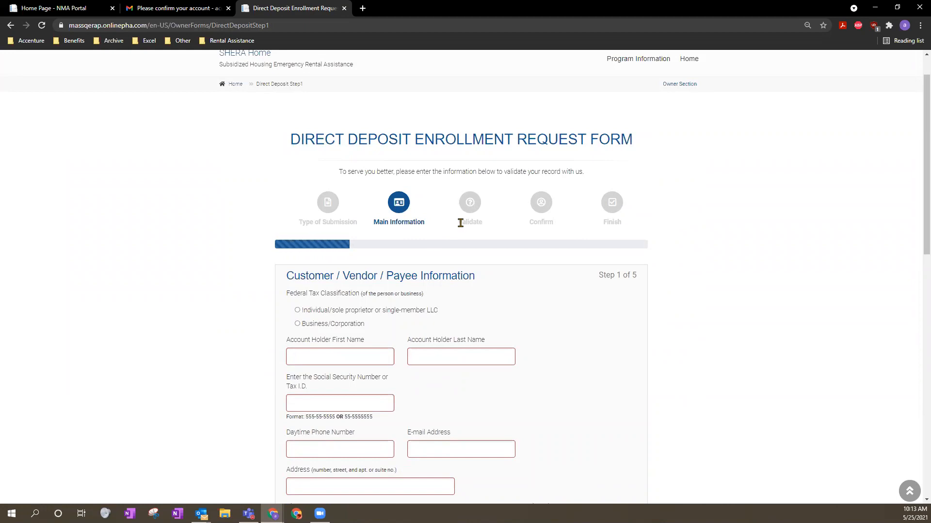
{"action": "left_click_drag", "start_coordinate": [461, 223], "coordinate": [575, 228]}
{"action": "left_click", "coordinate": [575, 228]}
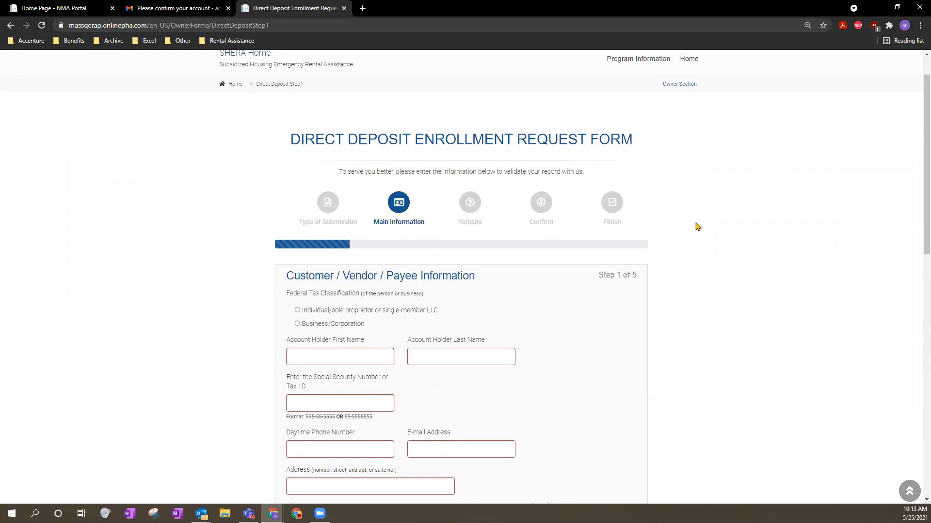
Return through the Owner Section to project 16-600's details and open its Compliance Certification
{"action": "left_click", "coordinate": [677, 86]}
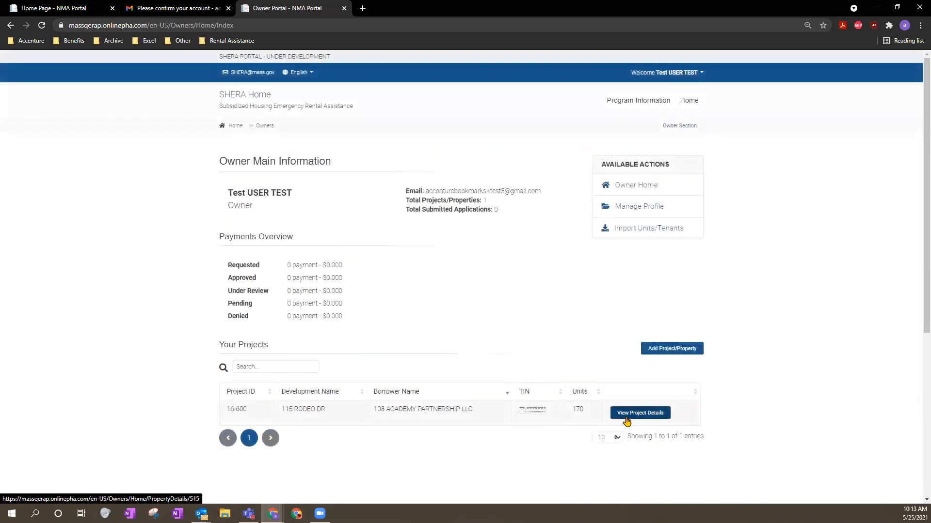
{"action": "left_click", "coordinate": [626, 420]}
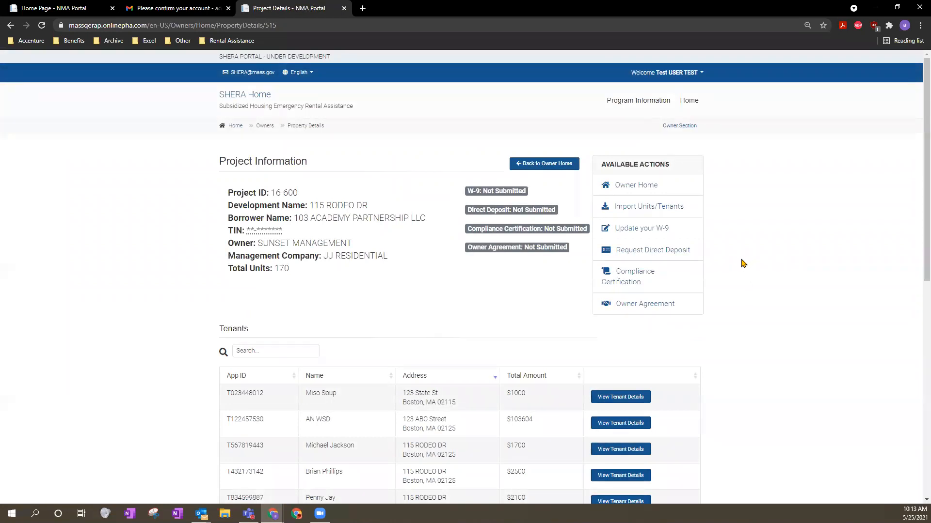
{"action": "left_click", "coordinate": [629, 286]}
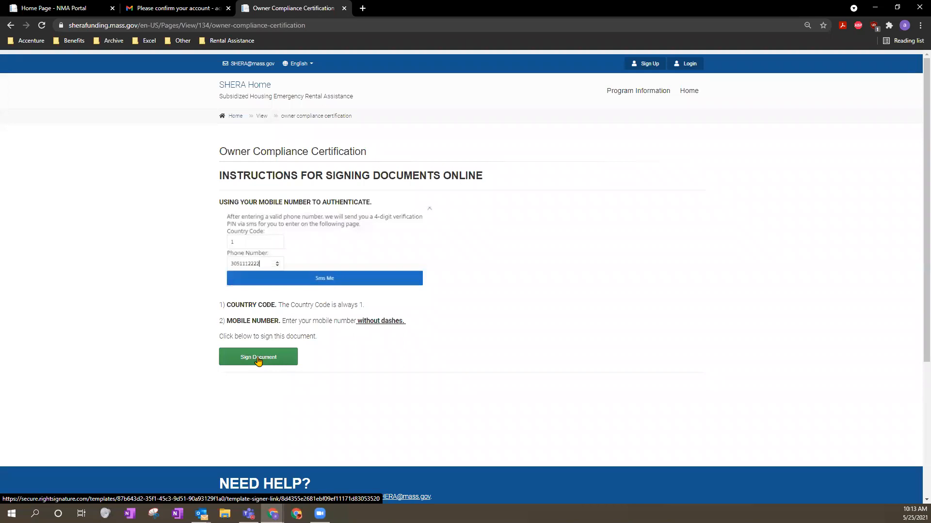
Start signing the compliance certification document with the saved signer name, leaving the optional email empty, and dismiss the introductory hints
{"action": "left_click", "coordinate": [257, 359]}
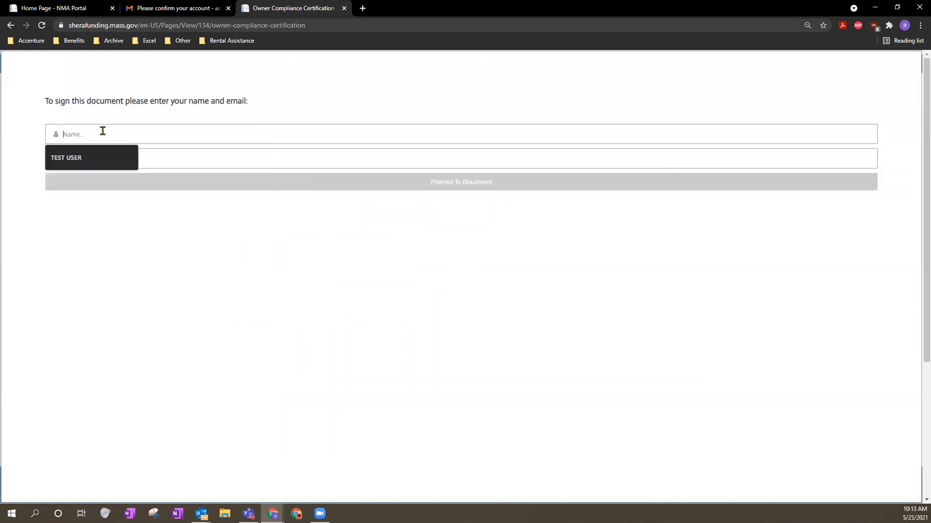
{"action": "left_click", "coordinate": [86, 158]}
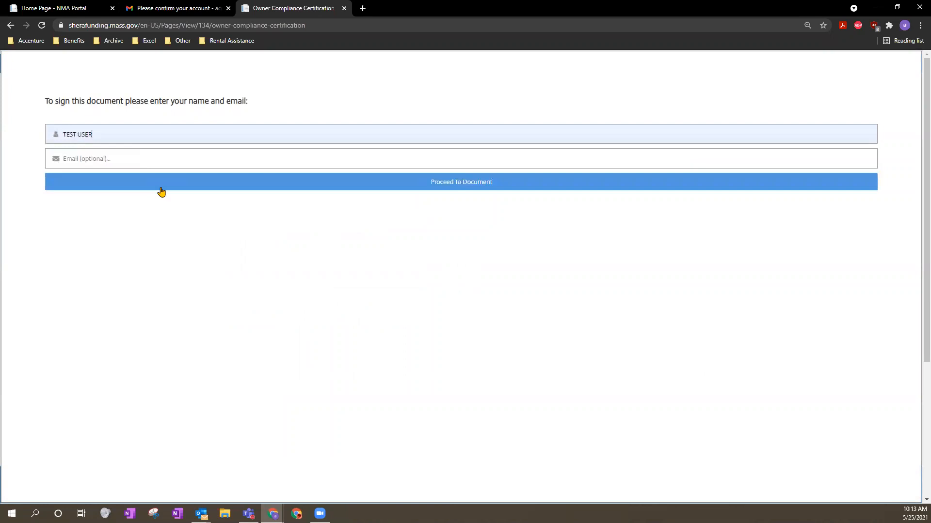
{"action": "left_click", "coordinate": [161, 188]}
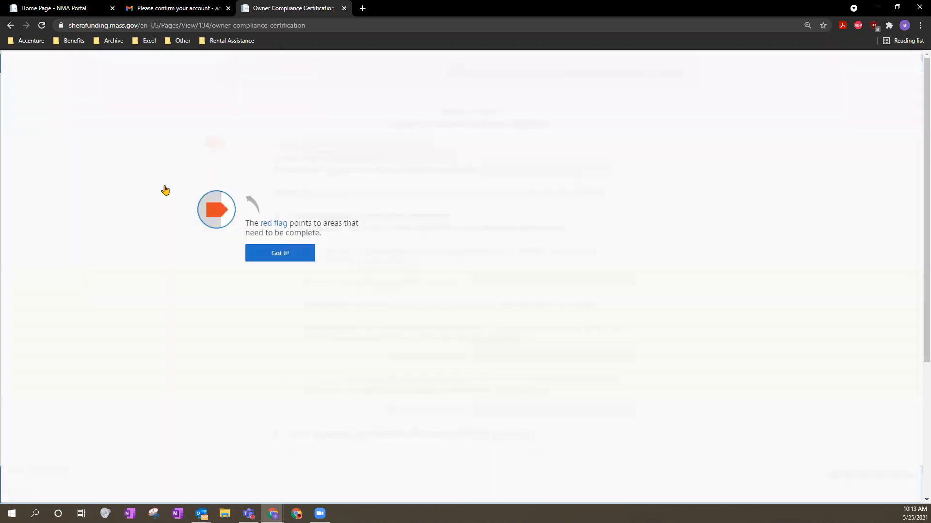
{"action": "left_click", "coordinate": [280, 261]}
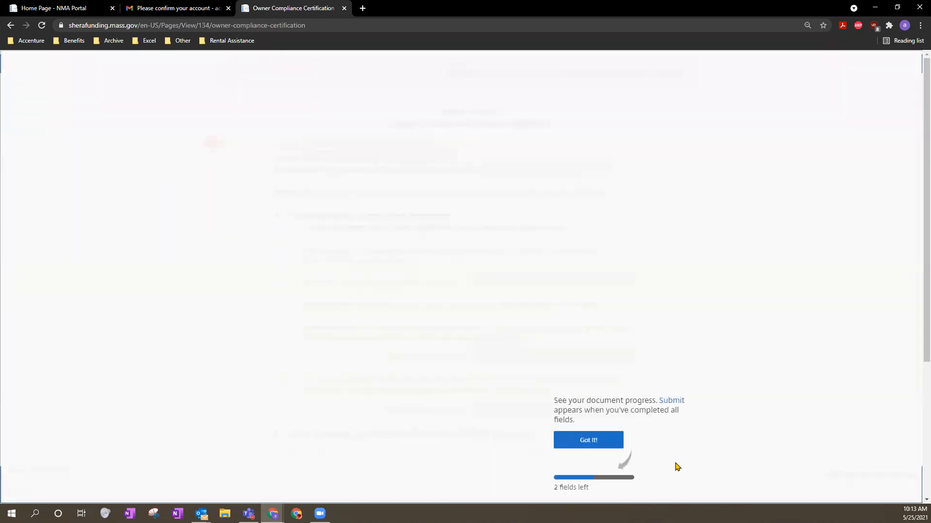
{"action": "left_click", "coordinate": [602, 445]}
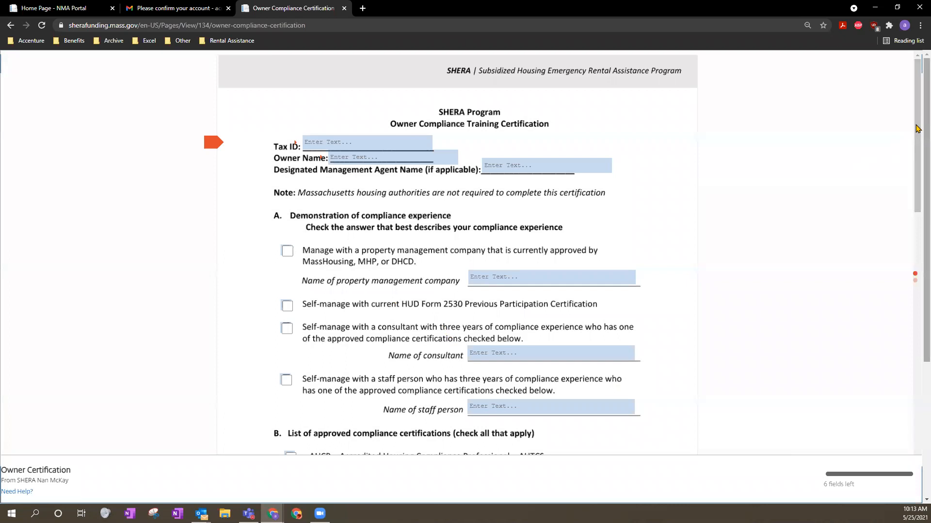
Fill in the Tax ID and owner name from saved entries, and set the Designated Management Agent Name to 05/03/2021
{"action": "scroll", "coordinate": [916, 135], "scroll_direction": "down", "scroll_amount": 1}
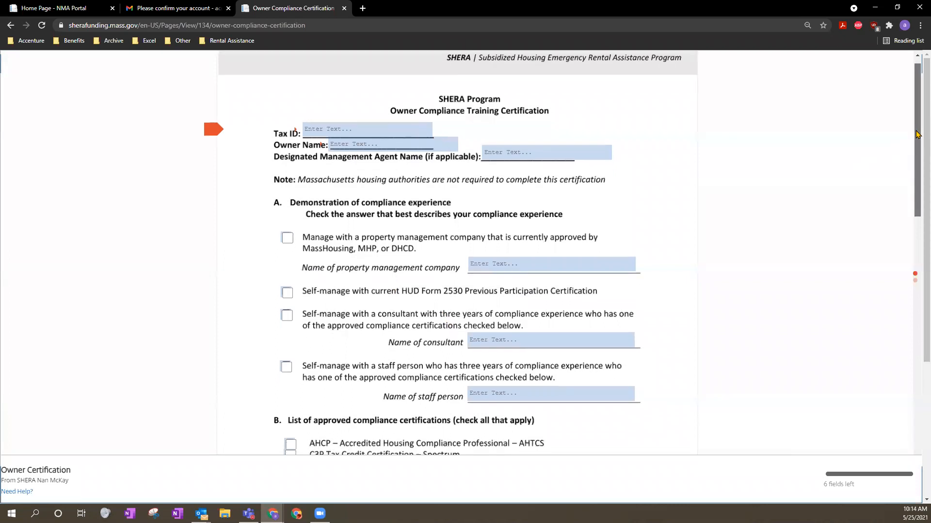
{"action": "mouse_move", "coordinate": [916, 135]}
{"action": "left_mouse_down"}
{"action": "mouse_move", "coordinate": [916, 430]}
{"action": "mouse_move", "coordinate": [916, 130]}
{"action": "left_mouse_up"}
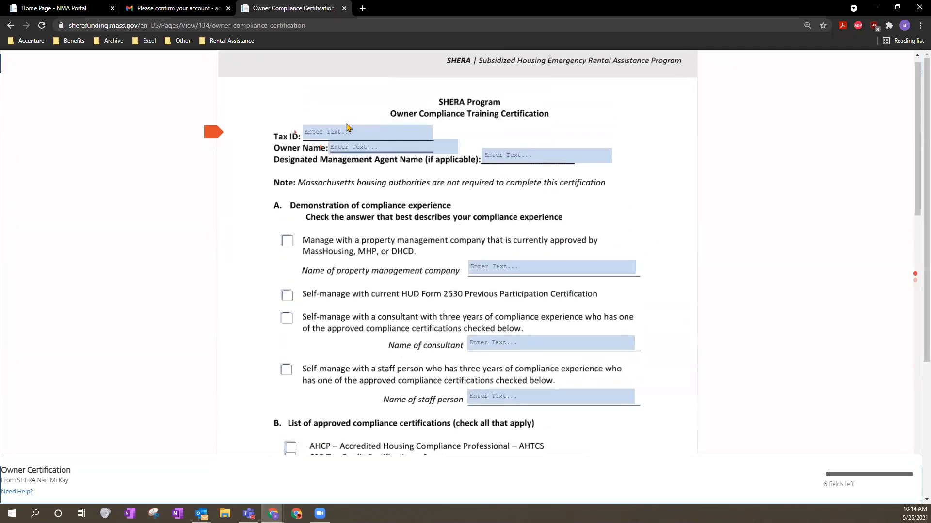
{"action": "left_click", "coordinate": [331, 134]}
{"action": "left_click", "coordinate": [317, 160]}
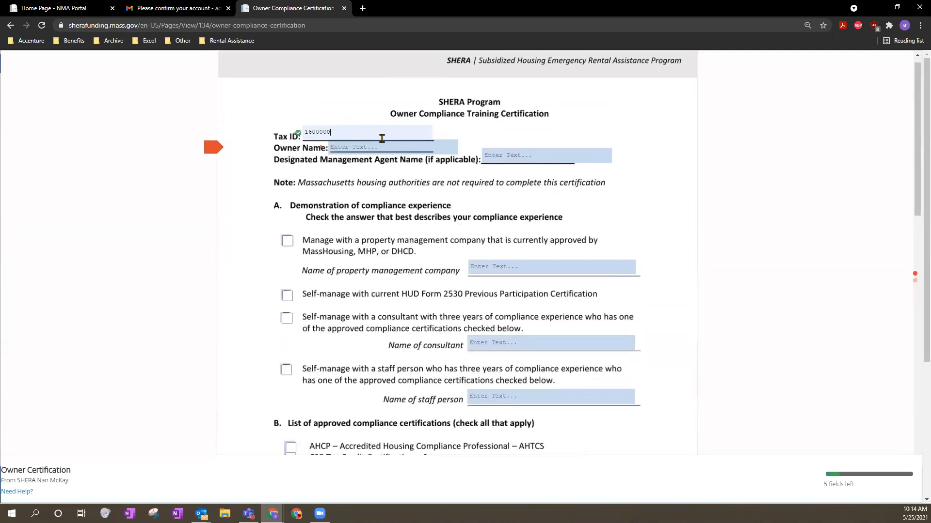
{"action": "left_click", "coordinate": [371, 145]}
{"action": "left_click", "coordinate": [355, 169]}
{"action": "left_click", "coordinate": [499, 156]}
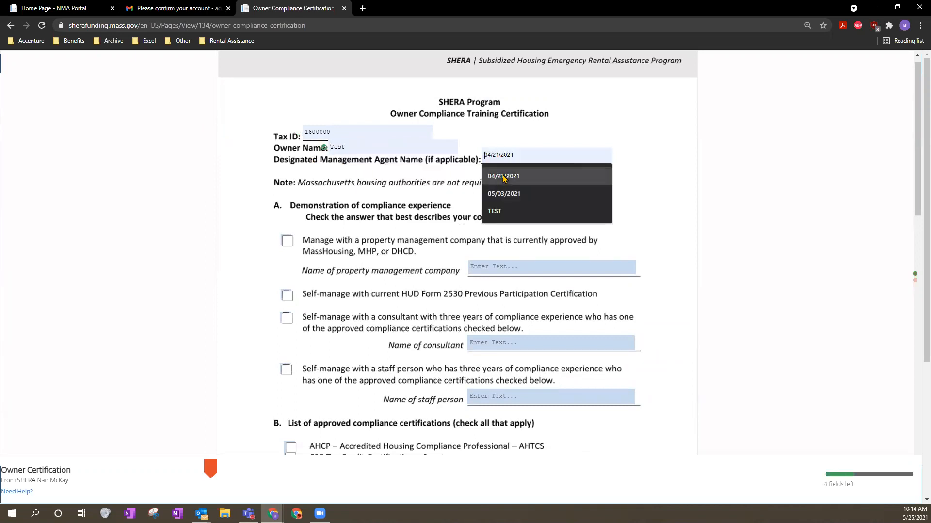
{"action": "left_click", "coordinate": [504, 192]}
Check the option to manage with an approved property management company and fill in the company name from the saved entry
{"action": "left_click", "coordinate": [483, 269]}
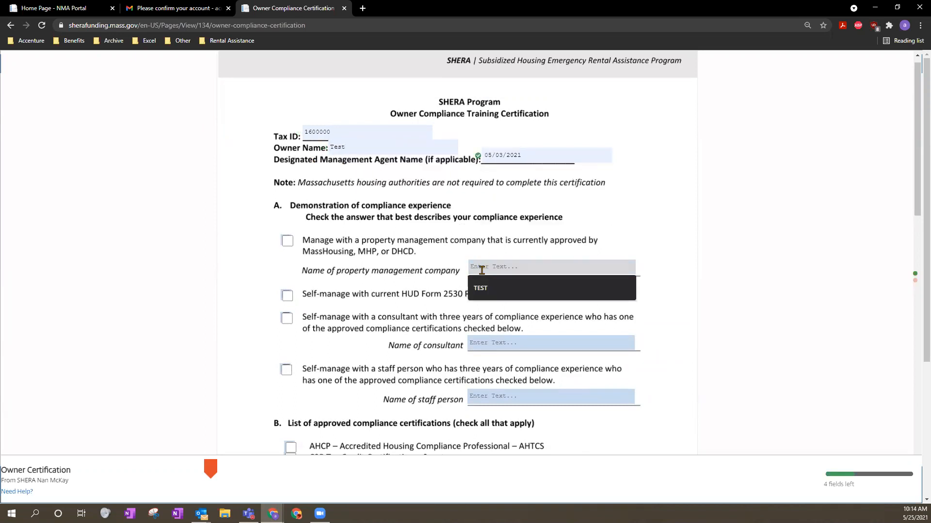
{"action": "left_click", "coordinate": [246, 251]}
{"action": "left_click", "coordinate": [290, 240]}
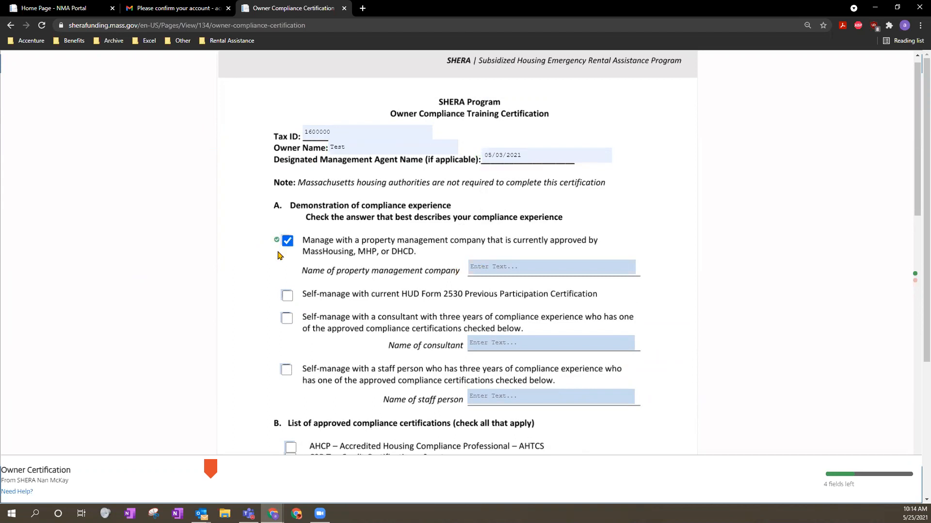
{"action": "scroll", "coordinate": [410, 286], "scroll_direction": "down", "scroll_amount": 3}
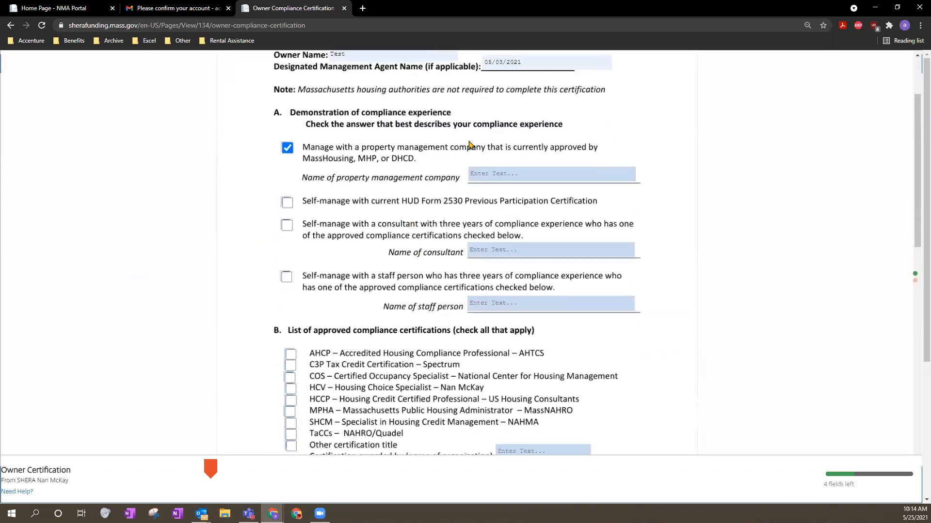
{"action": "left_click", "coordinate": [478, 130]}
{"action": "left_click", "coordinate": [478, 151]}
Draw and apply a handwritten signature in the Authorized Signature section of the certification
{"action": "scroll", "coordinate": [279, 241], "scroll_direction": "down", "scroll_amount": 3}
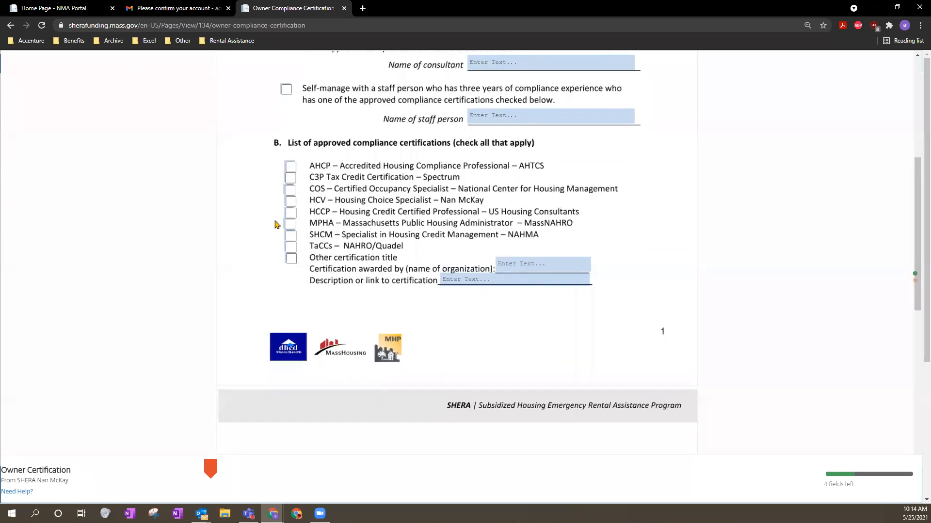
{"action": "scroll", "coordinate": [274, 219], "scroll_direction": "down", "scroll_amount": 6}
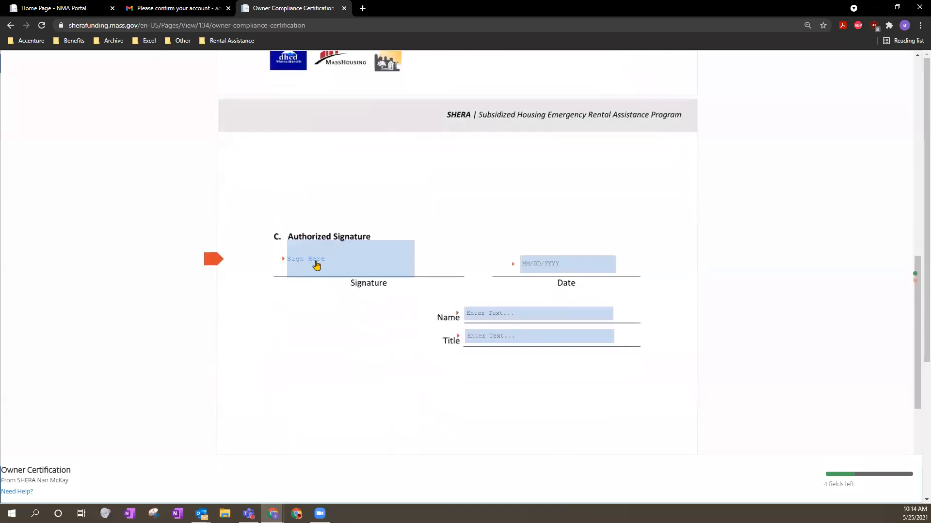
{"action": "left_click", "coordinate": [316, 264]}
{"action": "left_click", "coordinate": [353, 274]}
{"action": "mouse_move", "coordinate": [329, 286]}
{"action": "left_mouse_down"}
{"action": "mouse_move", "coordinate": [439, 252]}
{"action": "mouse_move", "coordinate": [509, 261]}
{"action": "mouse_move", "coordinate": [283, 259]}
{"action": "left_mouse_up"}
{"action": "left_click_drag", "start_coordinate": [328, 302], "coordinate": [469, 294]}
{"action": "left_click", "coordinate": [619, 352]}
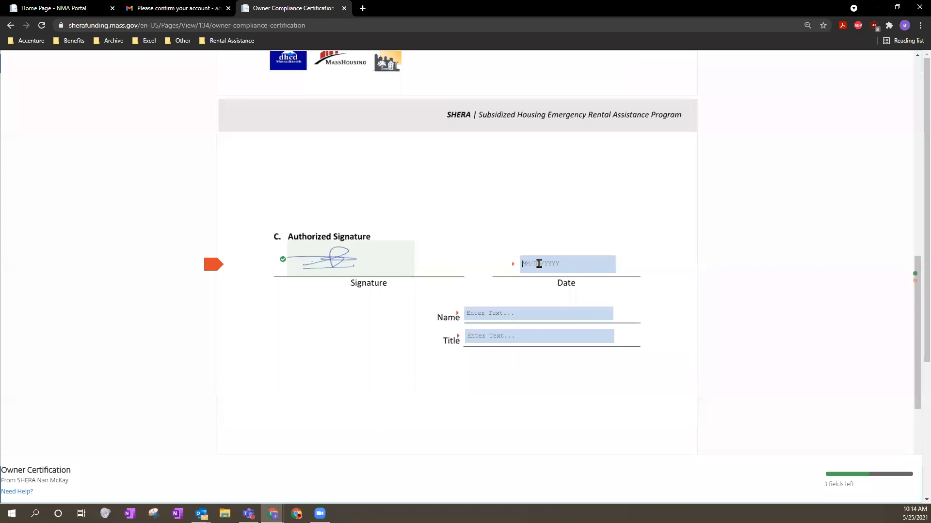
Date the authorized signature 05/25/2021, and fill in the signer's name and the title TEST from saved entries
{"action": "left_click", "coordinate": [538, 263]}
{"action": "left_click", "coordinate": [568, 369]}
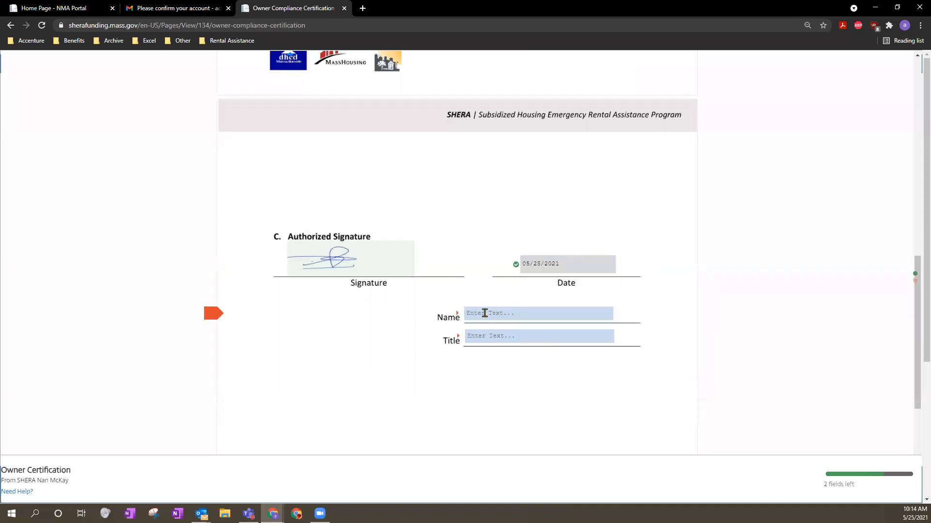
{"action": "left_click", "coordinate": [484, 313]}
{"action": "left_click", "coordinate": [477, 333]}
{"action": "left_click", "coordinate": [476, 337]}
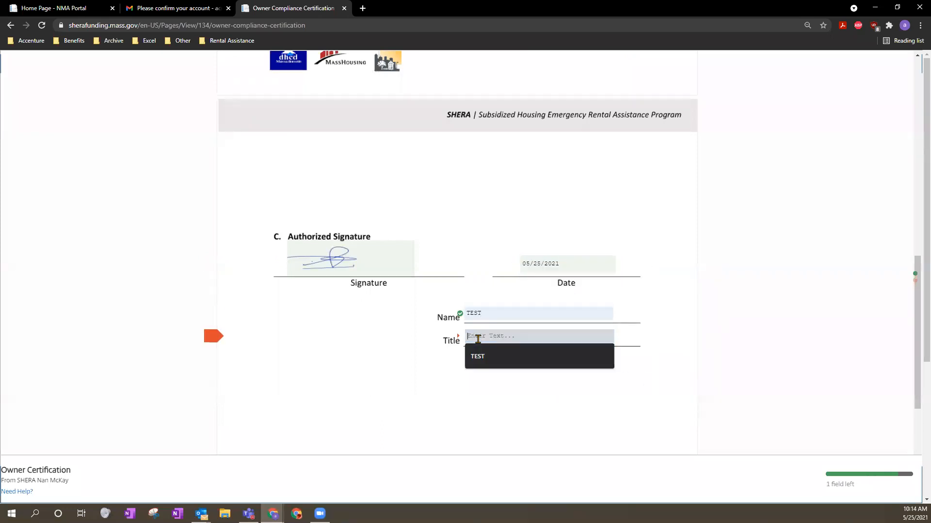
{"action": "left_click", "coordinate": [483, 358]}
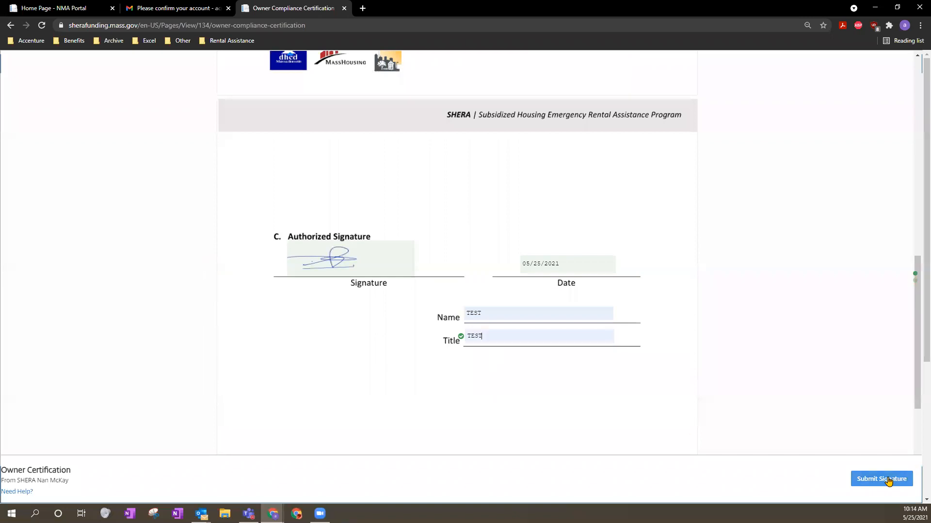
Submit the signed certification after highlighting its terms agreement, and dismiss the mobile phone verification form
{"action": "scroll", "coordinate": [808, 396], "scroll_direction": "down", "scroll_amount": 2}
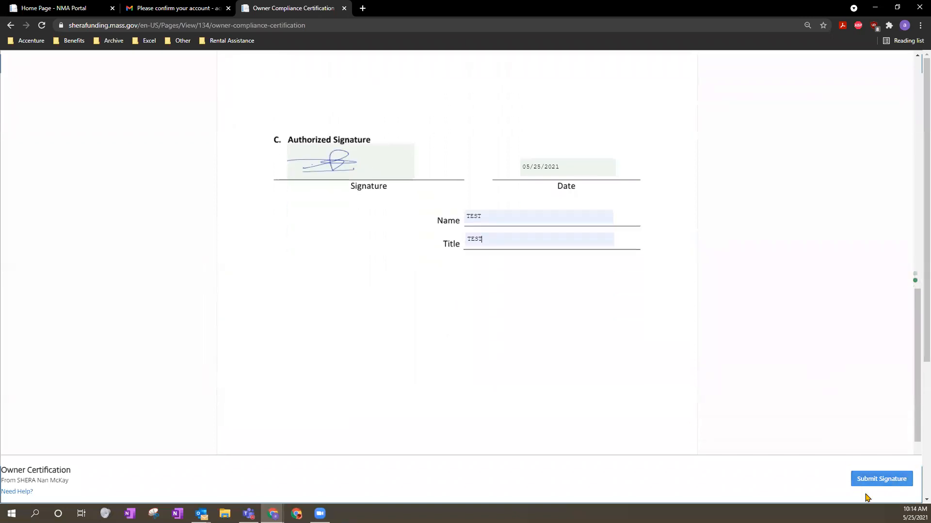
{"action": "left_click", "coordinate": [871, 480]}
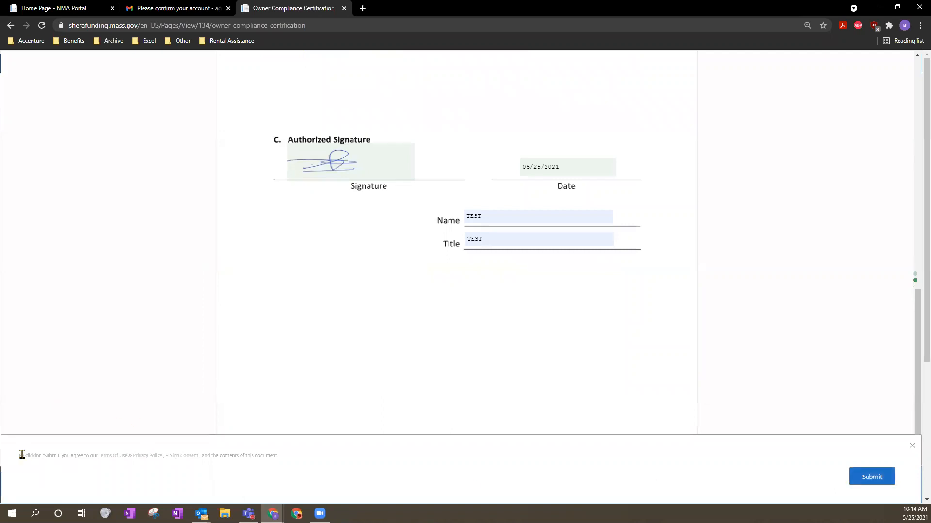
{"action": "left_click_drag", "start_coordinate": [20, 456], "coordinate": [280, 459]}
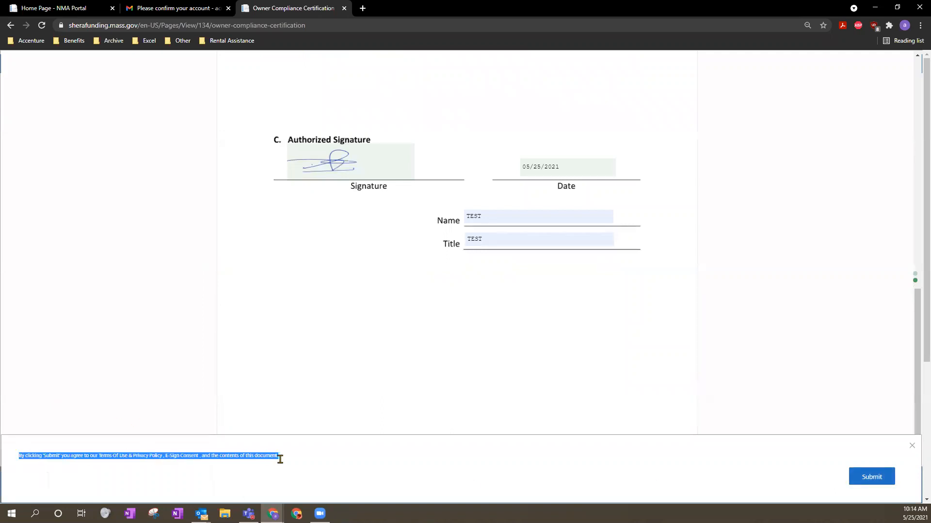
{"action": "left_click", "coordinate": [861, 478]}
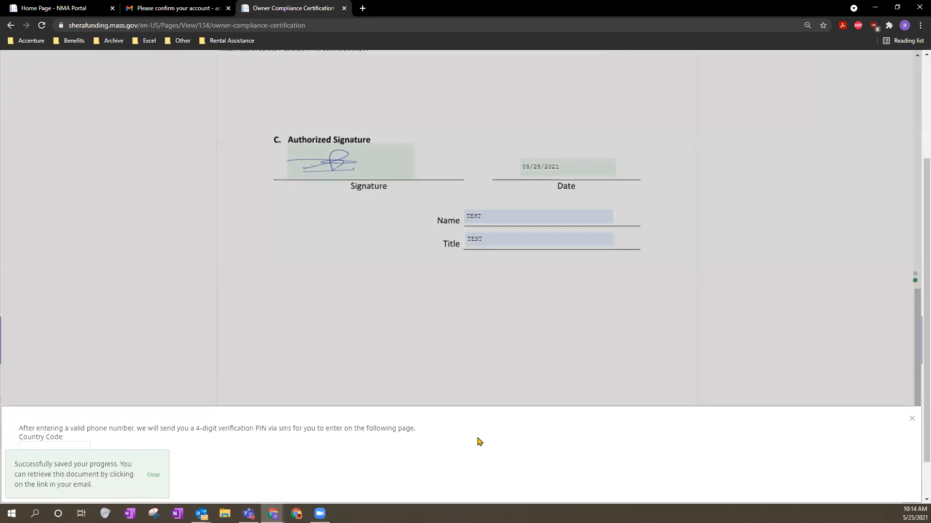
{"action": "left_click", "coordinate": [504, 385]}
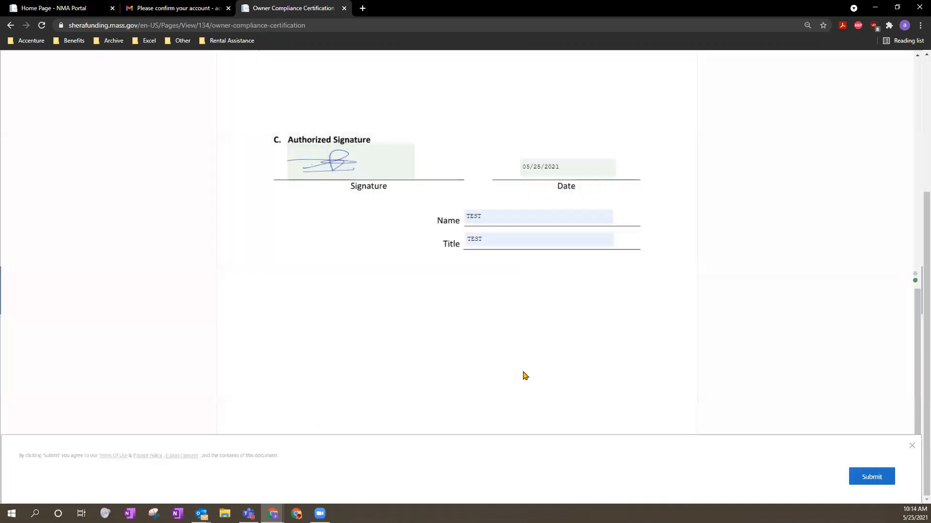
{"action": "scroll", "coordinate": [528, 378], "scroll_direction": "down", "scroll_amount": 3}
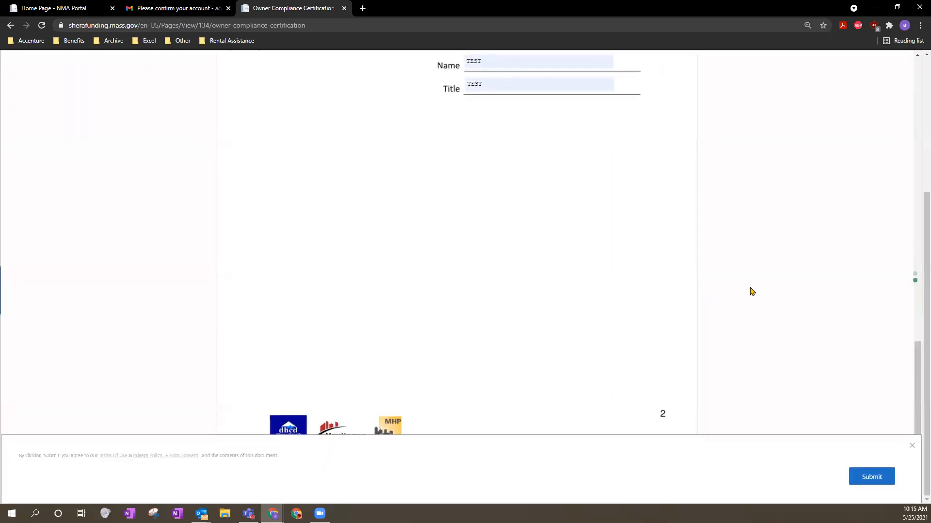
Submit the signed certification again, dismiss the saved-progress notice, and restore the browser to a smaller window showing the phone verification form
{"action": "left_click", "coordinate": [868, 476]}
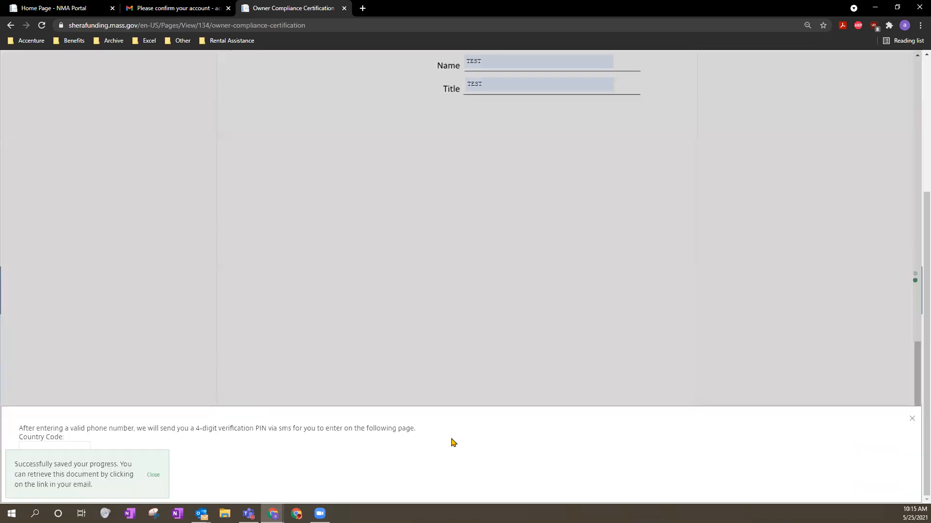
{"action": "left_click", "coordinate": [153, 475]}
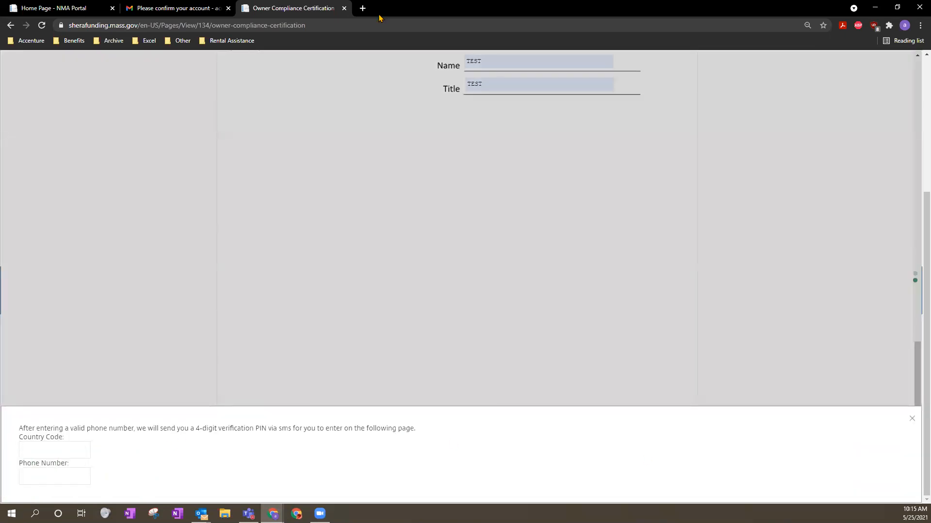
{"action": "left_click", "coordinate": [897, 8]}
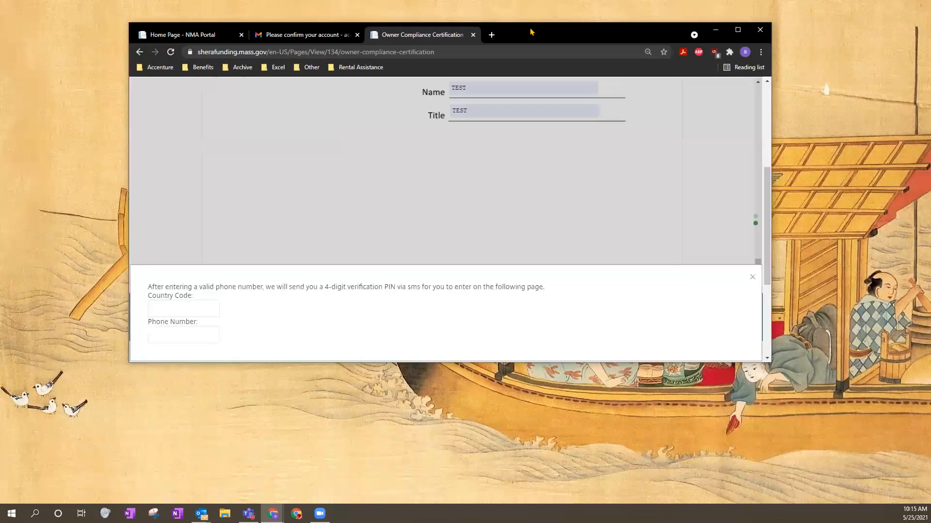
{"action": "left_click_drag", "start_coordinate": [530, 32], "coordinate": [567, 20]}
Enter country code 1 and the mobile phone number, and try to request the verification PIN by SMS
{"action": "left_click", "coordinate": [207, 296]}
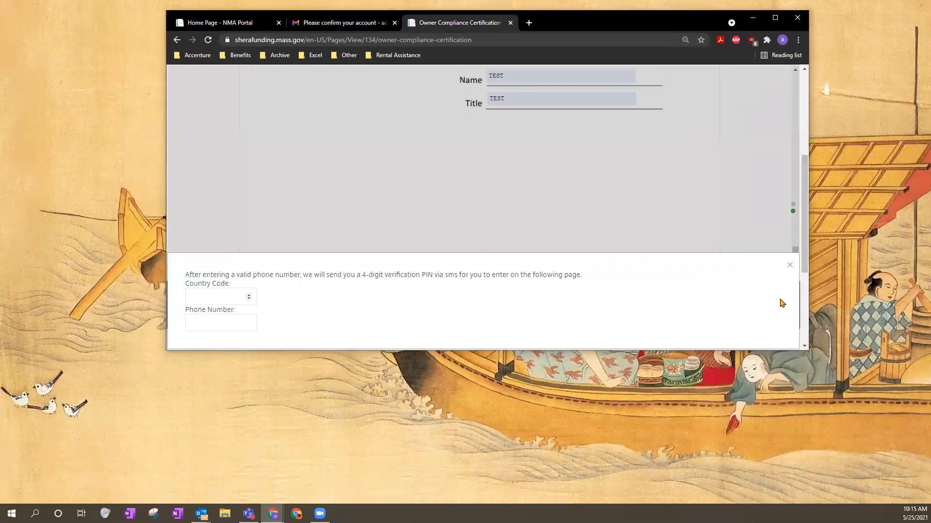
{"action": "scroll", "coordinate": [309, 289], "scroll_direction": "down", "scroll_amount": 2}
{"action": "scroll", "coordinate": [308, 289], "scroll_direction": "down", "scroll_amount": 2}
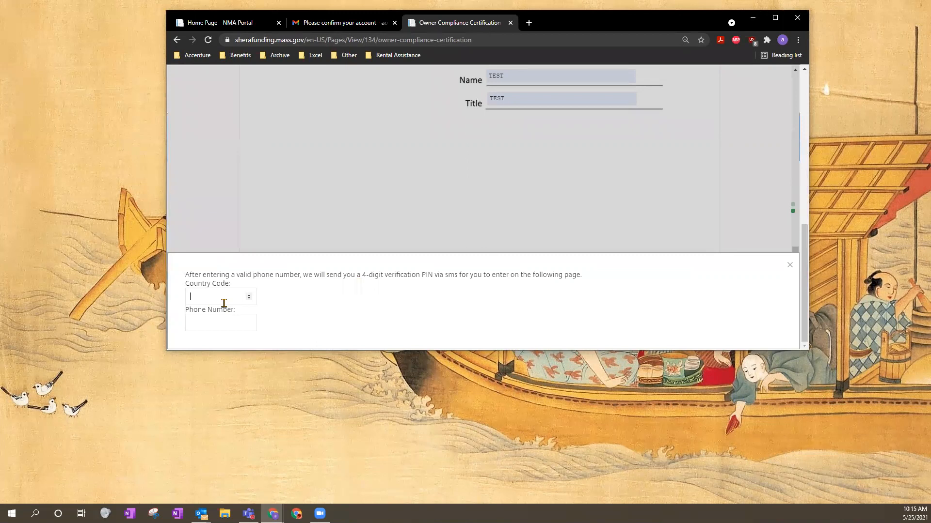
{"action": "left_click", "coordinate": [205, 322]}
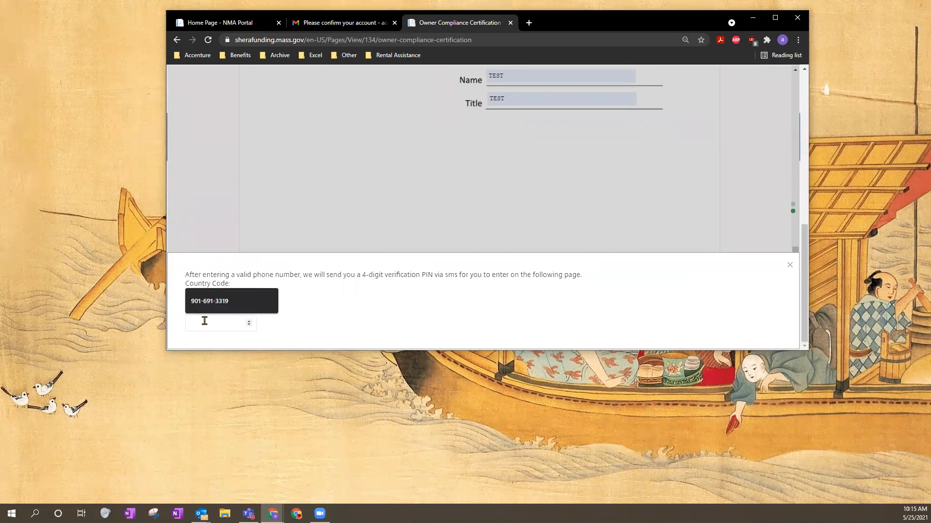
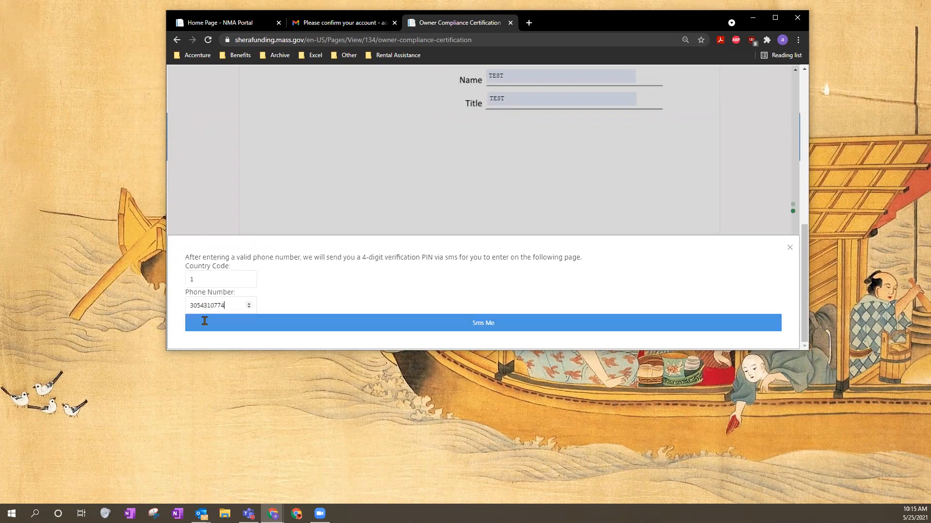
{"action": "left_click", "coordinate": [426, 328]}
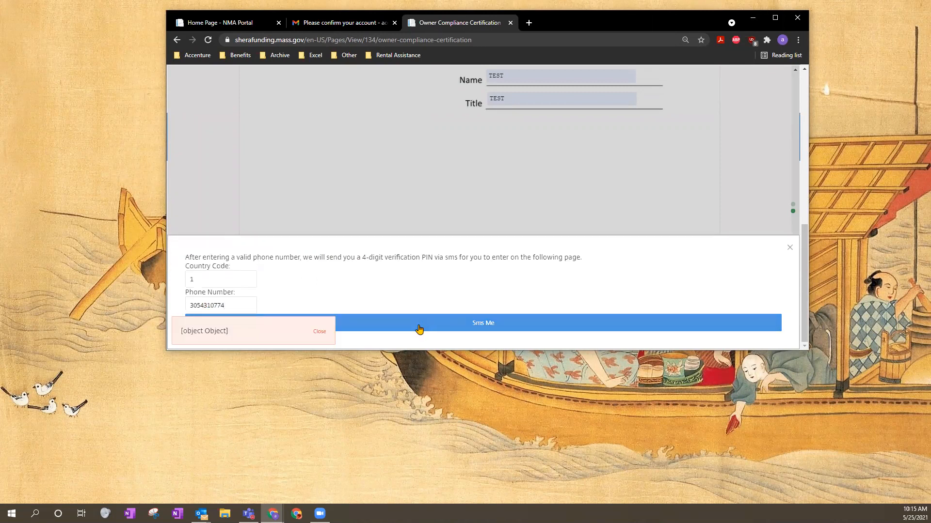
{"action": "left_click", "coordinate": [316, 334]}
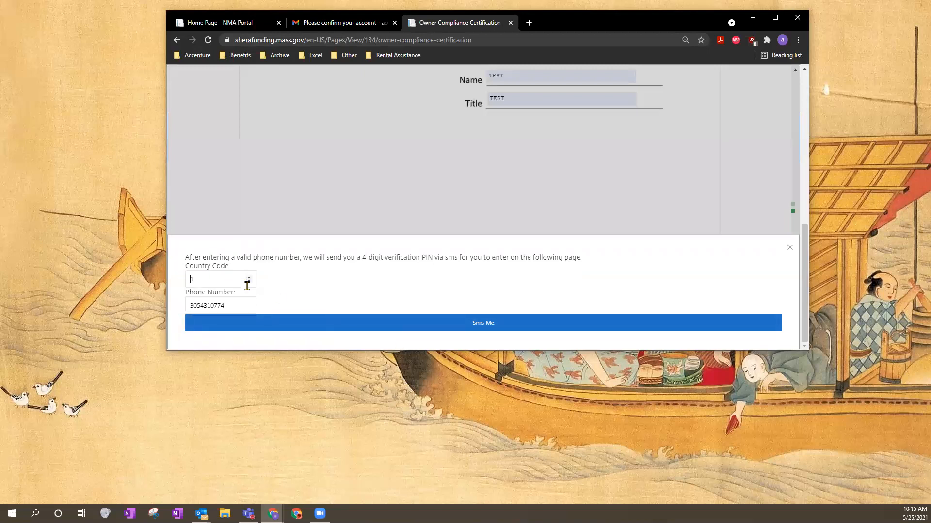
{"action": "left_click", "coordinate": [356, 330]}
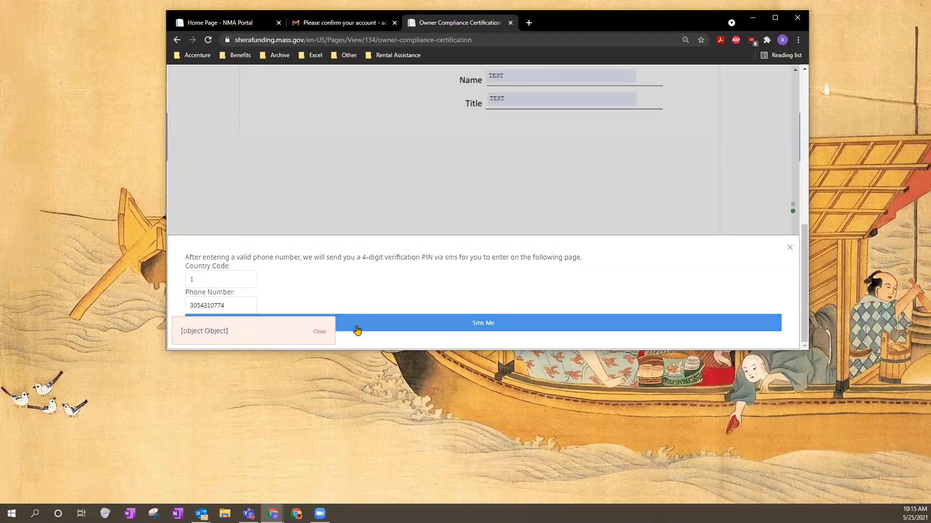
{"action": "left_click", "coordinate": [319, 333]}
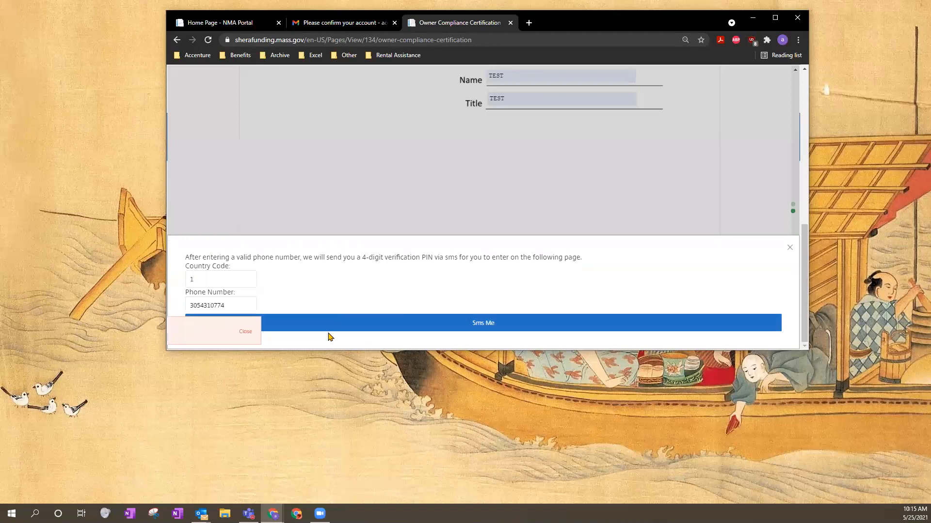
Retry the SMS request with country code +1, close the phone form, and submit the certification again
{"action": "left_click", "coordinate": [187, 282]}
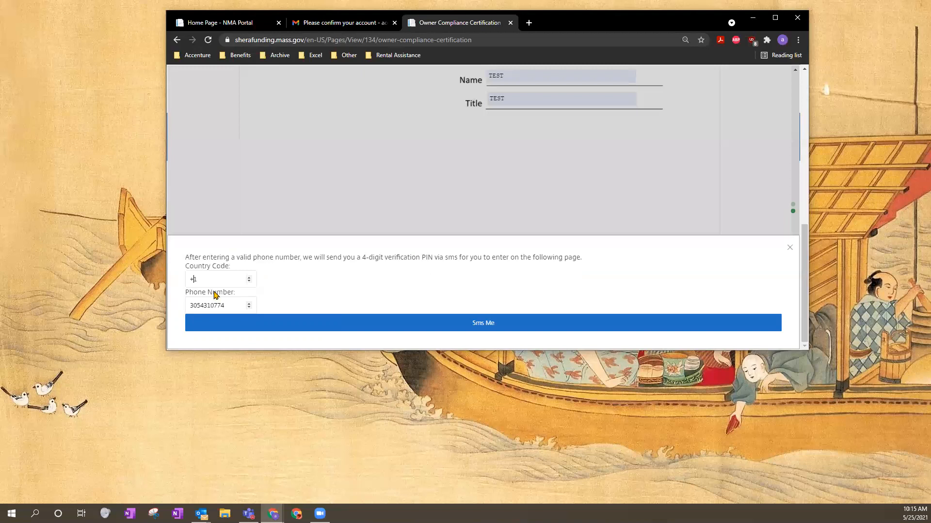
{"action": "left_click", "coordinate": [258, 325]}
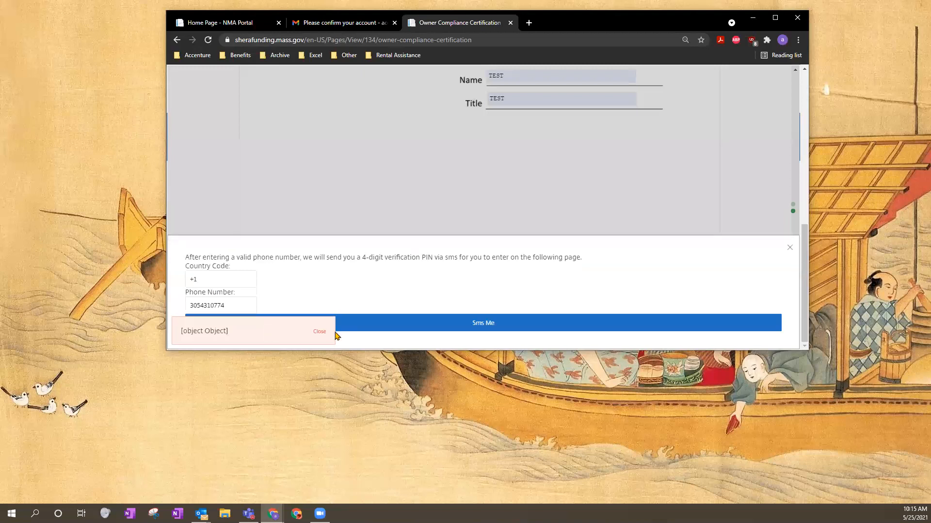
{"action": "left_click", "coordinate": [318, 332]}
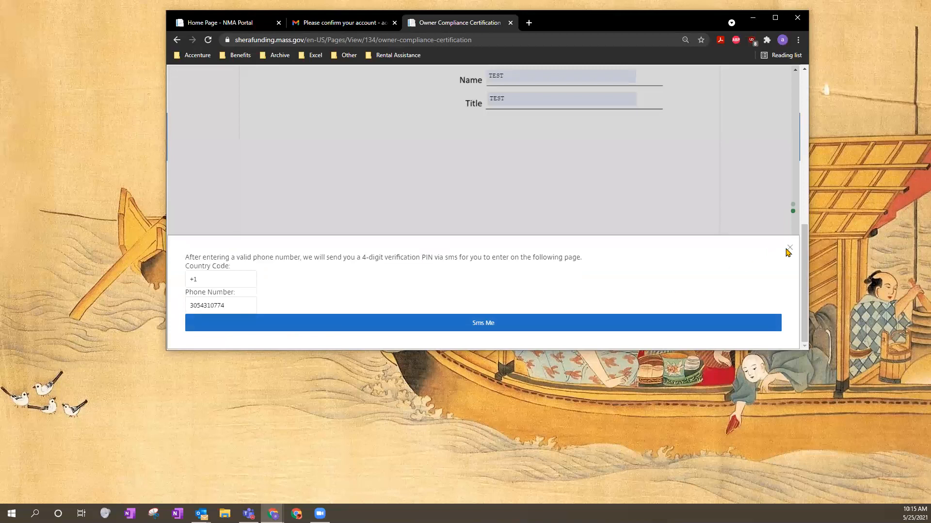
{"action": "left_click", "coordinate": [787, 250]}
{"action": "left_click", "coordinate": [745, 328]}
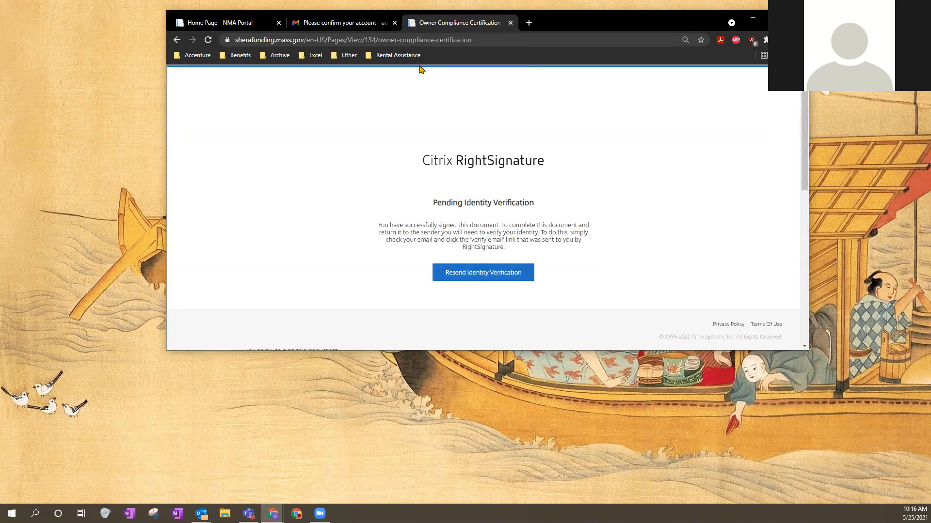
Open the ALPHA - SHERA site from the Rental Assistance bookmarks, maximize the browser, and view the details of project 16-600 in the owner section
{"action": "left_click", "coordinate": [401, 59]}
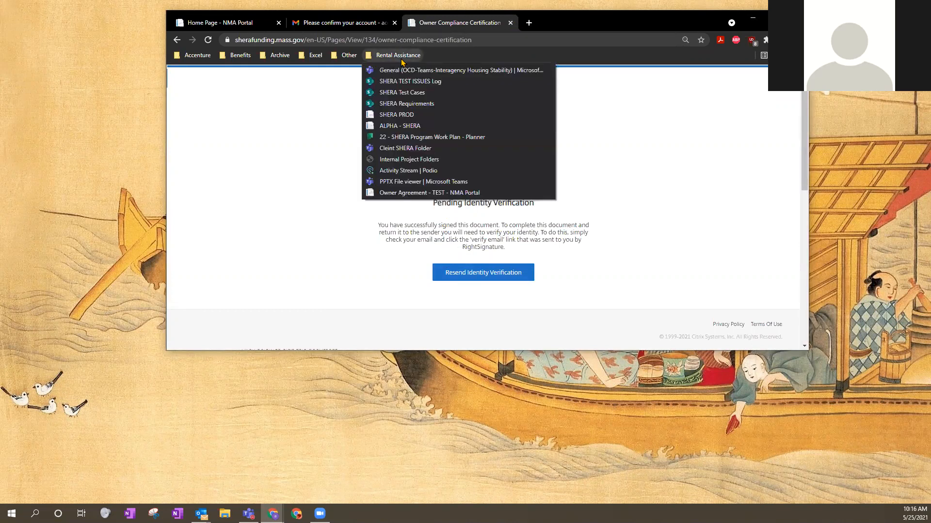
{"action": "left_click", "coordinate": [400, 127]}
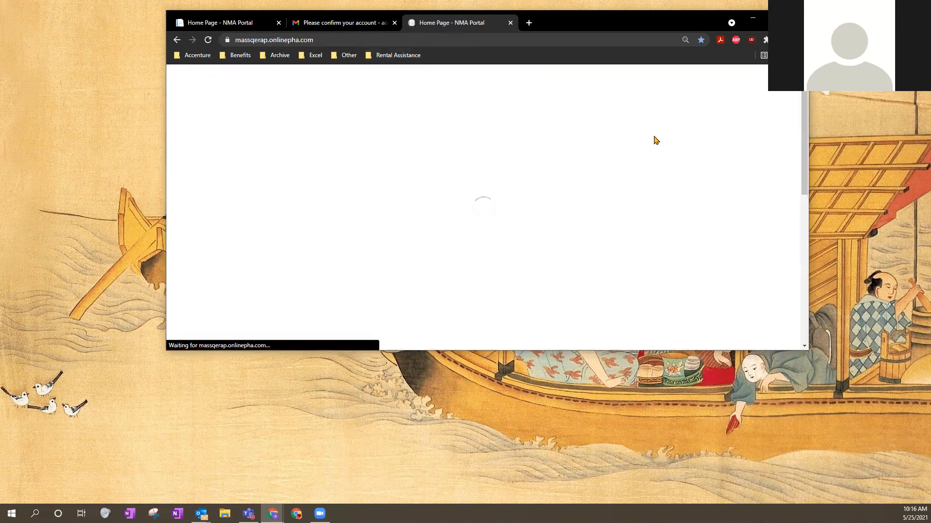
{"action": "left_click", "coordinate": [703, 141]}
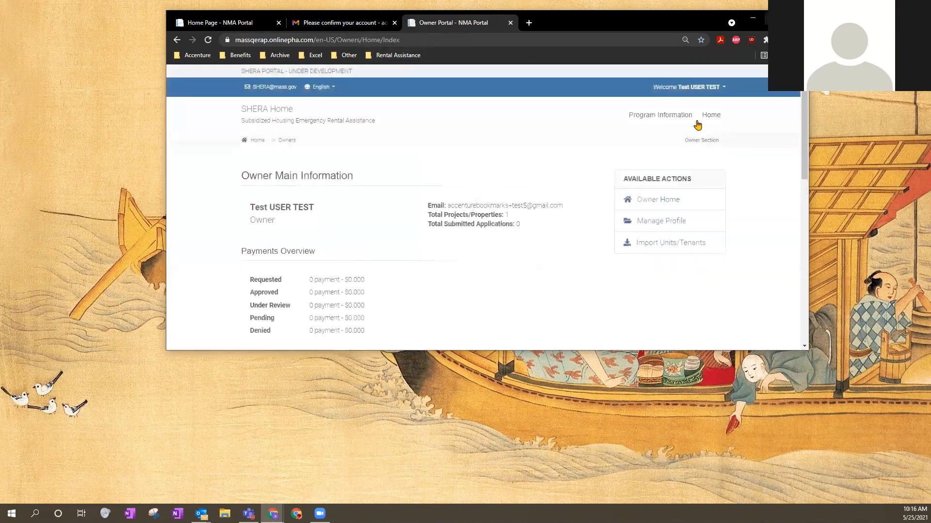
{"action": "key", "text": "super+Up"}
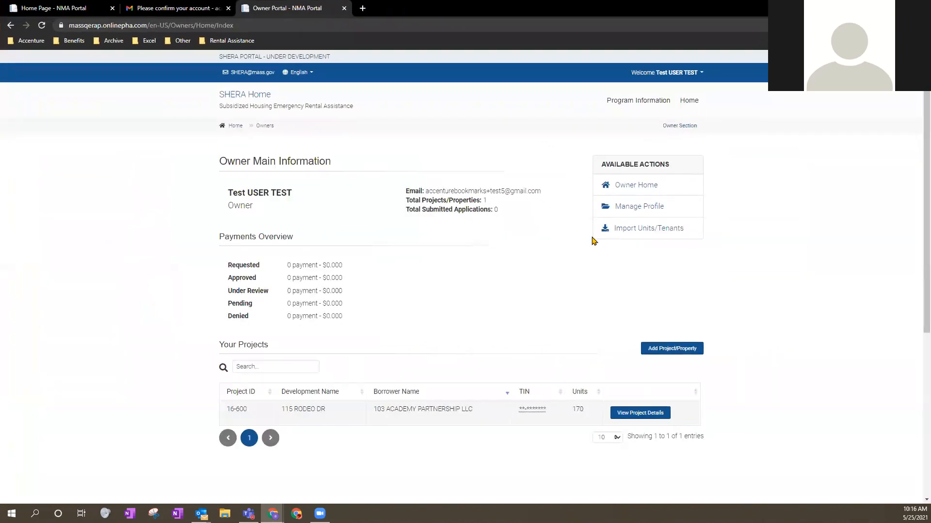
{"action": "left_click", "coordinate": [647, 413]}
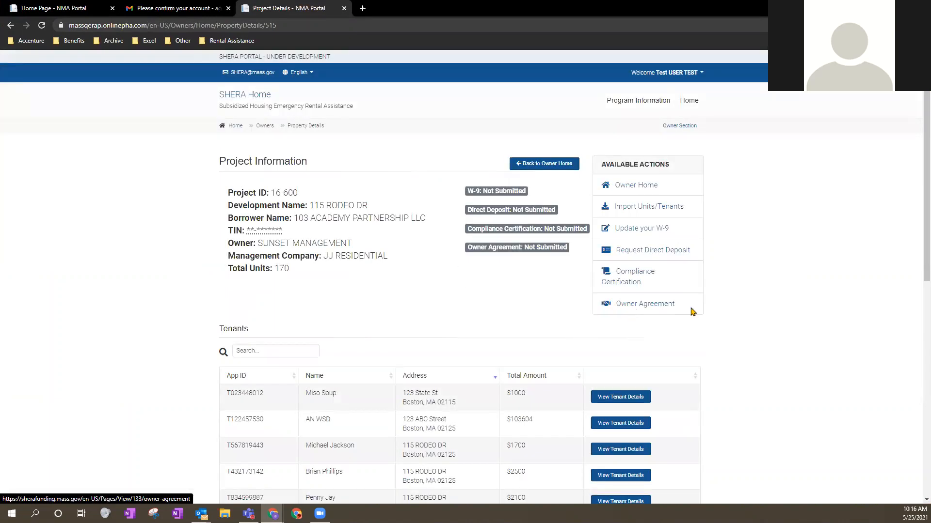
Open the Owner Agreement for signing, fill in the signer's name, and proceed through the introductory tips to the document
{"action": "left_click", "coordinate": [659, 306]}
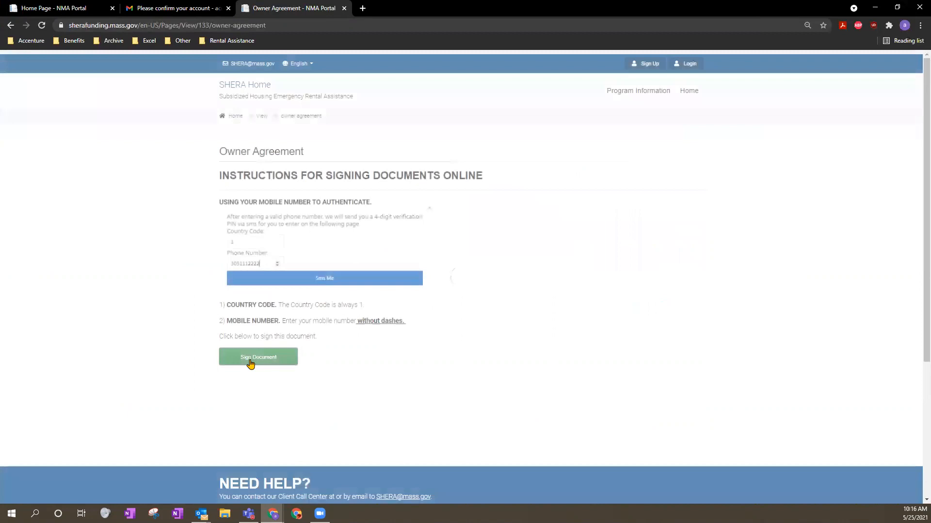
{"action": "left_click", "coordinate": [250, 362]}
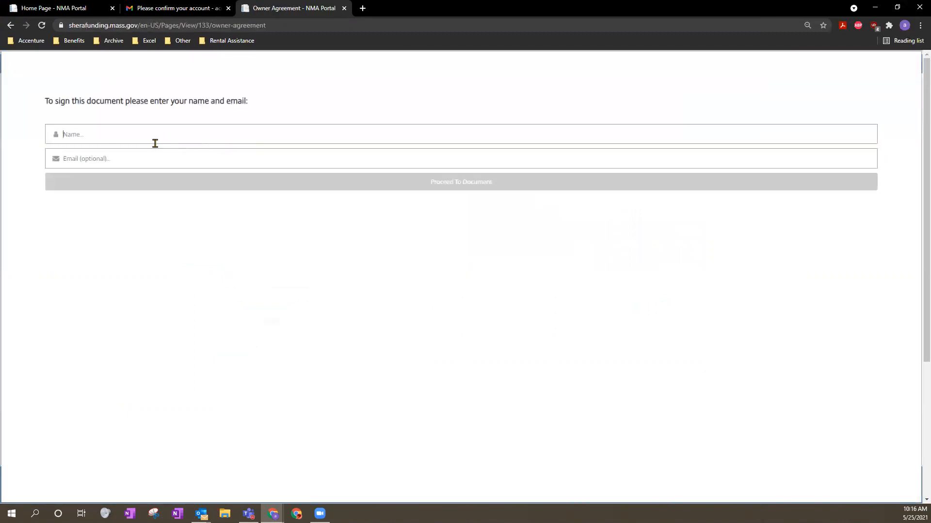
{"action": "type", "text": "test"}
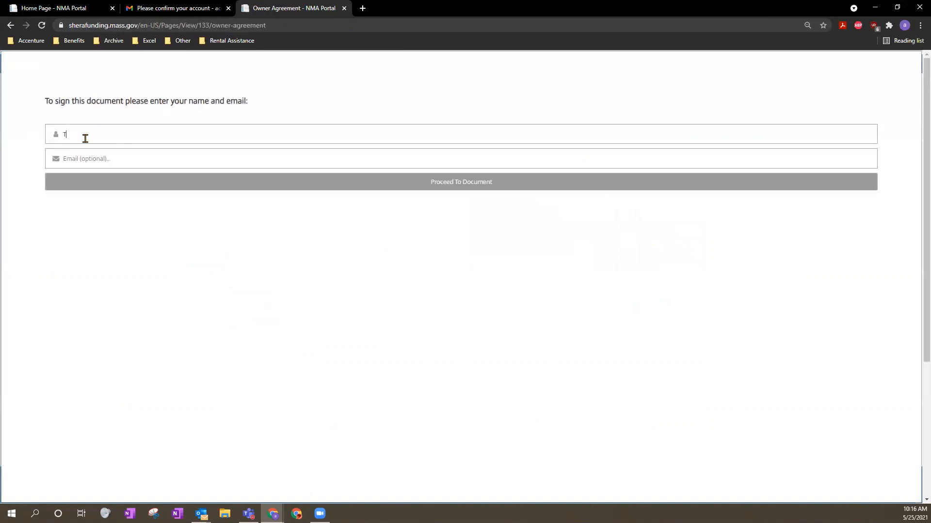
{"action": "left_click", "coordinate": [148, 182]}
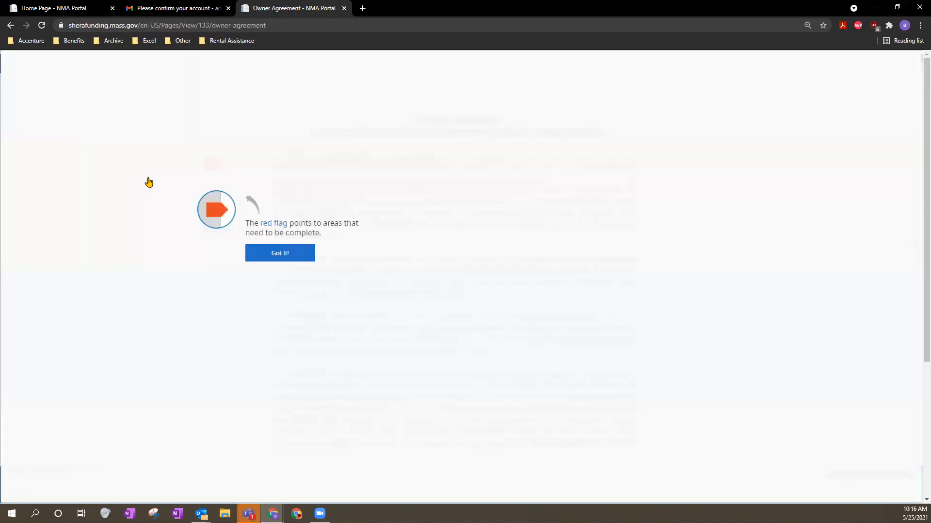
{"action": "left_click", "coordinate": [255, 252]}
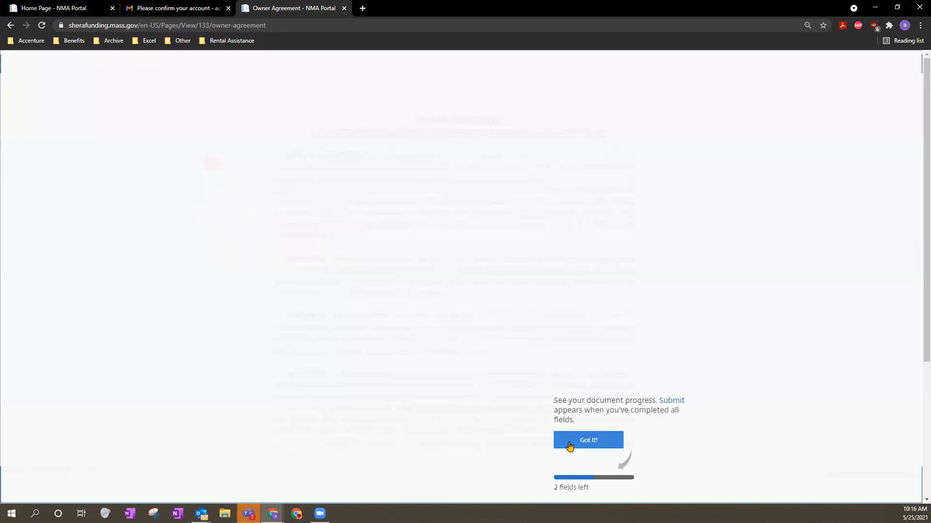
Review the Owner Agreement from its opening fields through the terms to the owner signature, date, name and title section
{"action": "left_click", "coordinate": [917, 170]}
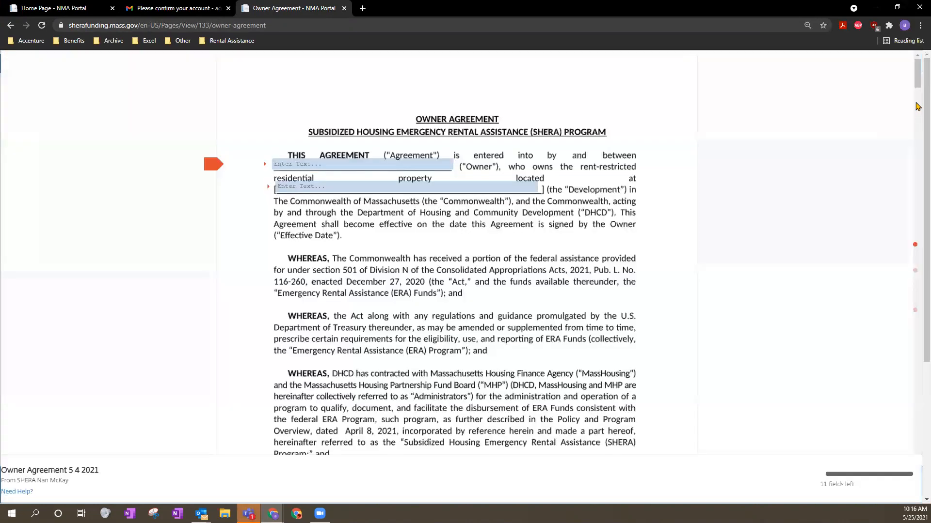
{"action": "scroll", "coordinate": [918, 111], "scroll_direction": "down", "scroll_amount": 1}
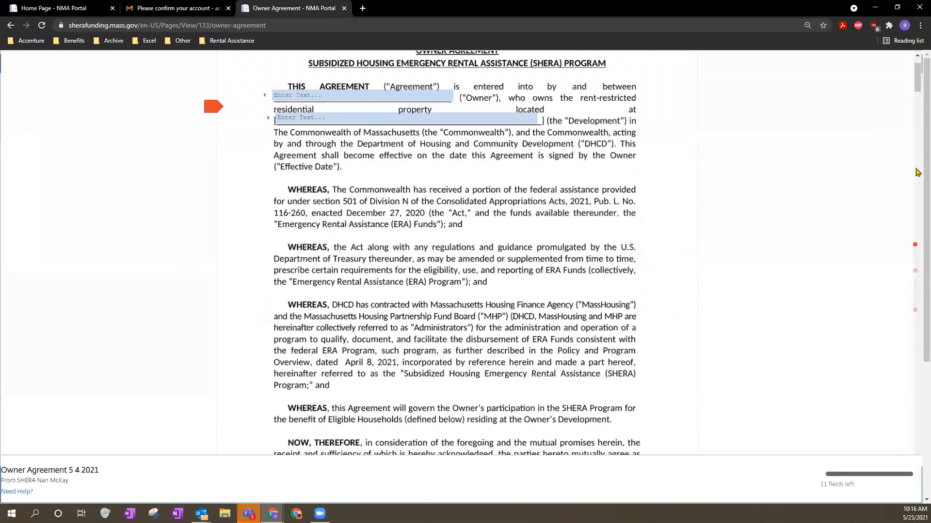
{"action": "scroll", "coordinate": [918, 227], "scroll_direction": "down", "scroll_amount": 1}
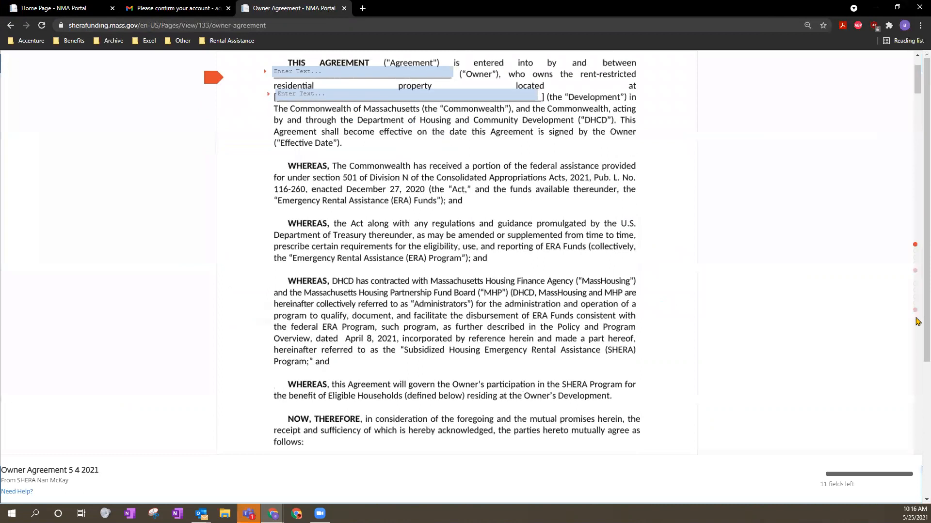
{"action": "scroll", "coordinate": [917, 322], "scroll_direction": "down", "scroll_amount": 10}
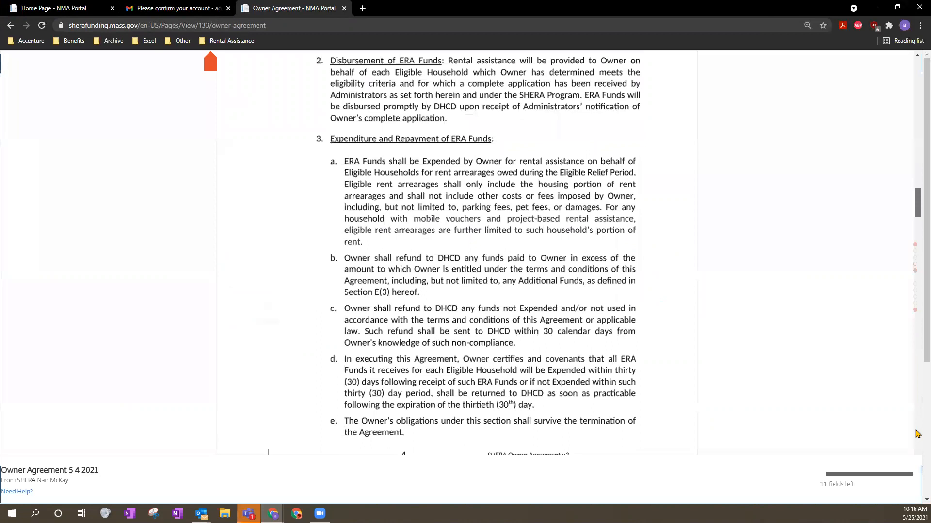
{"action": "scroll", "coordinate": [917, 435], "scroll_direction": "down", "scroll_amount": 15}
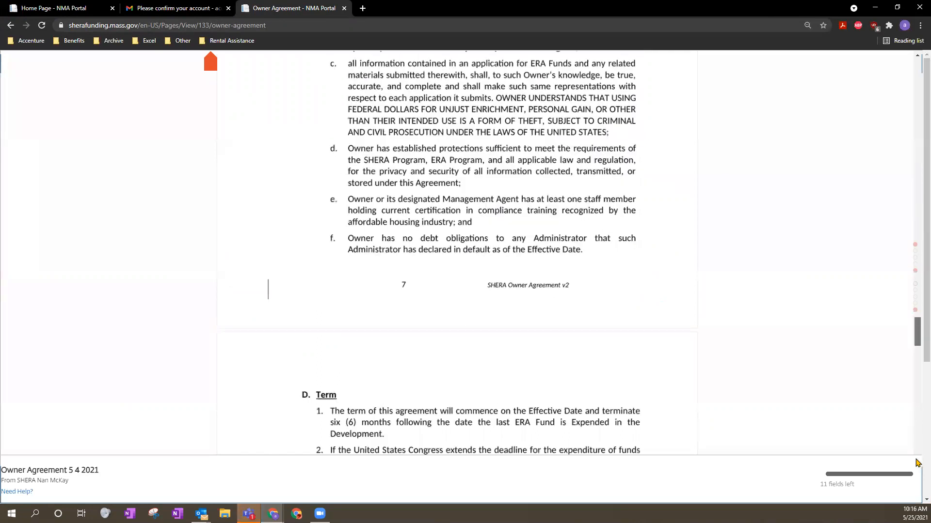
{"action": "scroll", "coordinate": [917, 463], "scroll_direction": "down", "scroll_amount": 2}
{"action": "scroll", "coordinate": [918, 495], "scroll_direction": "down", "scroll_amount": 15}
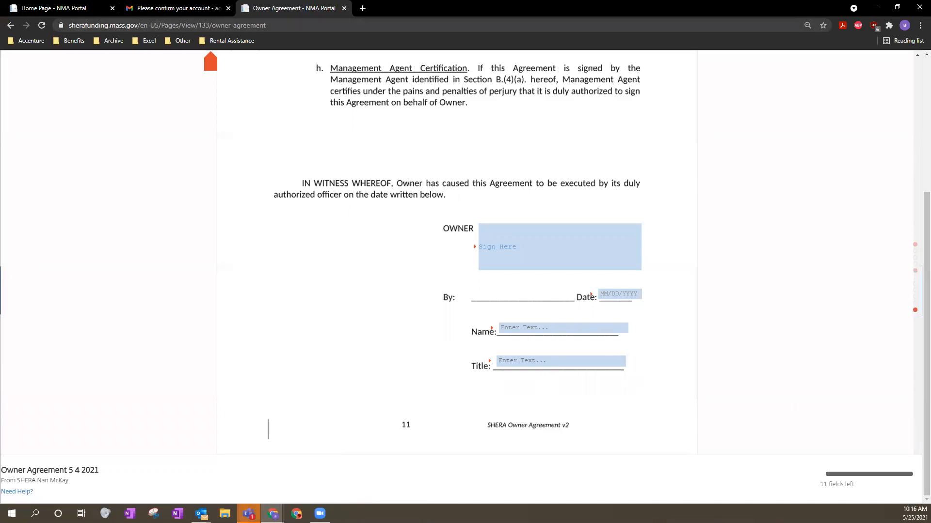
Return to the project details of 16-600, look over its tenants, and open the unit and tenant import page
{"action": "left_click", "coordinate": [10, 25]}
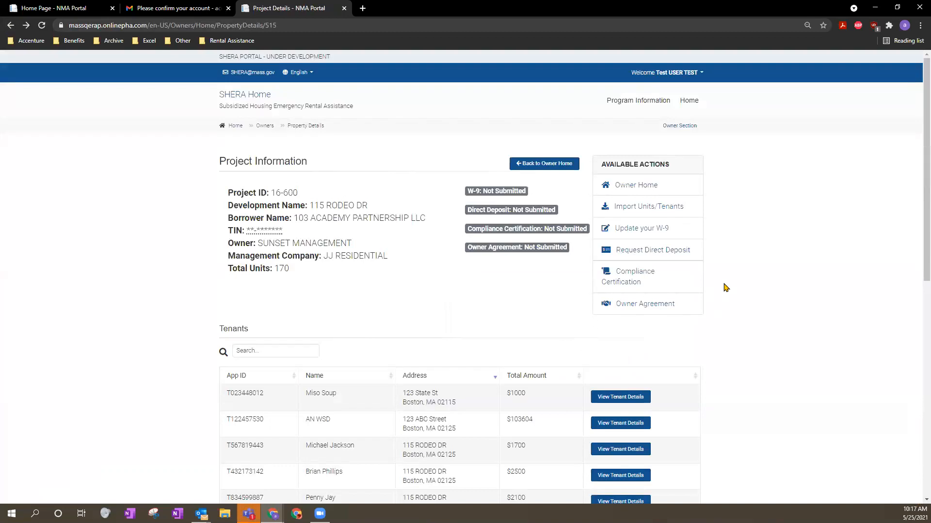
{"action": "scroll", "coordinate": [726, 288], "scroll_direction": "down", "scroll_amount": 1}
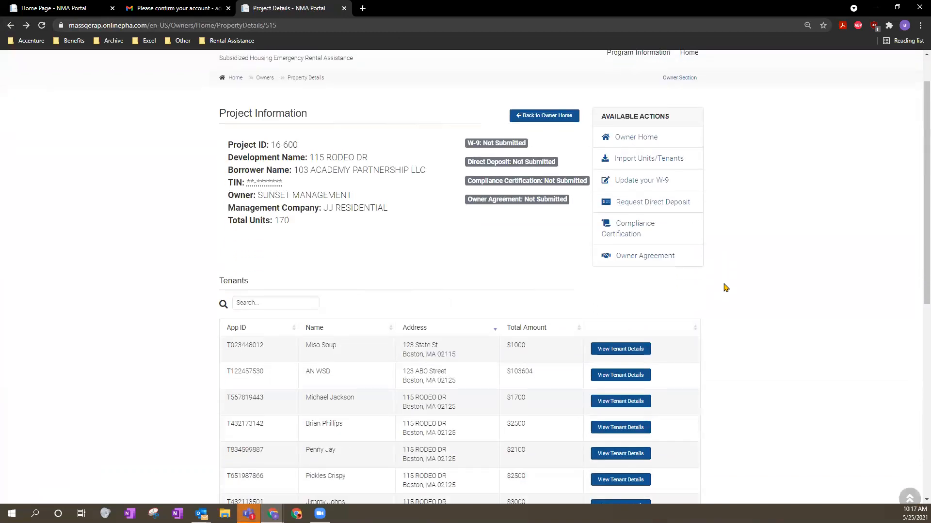
{"action": "scroll", "coordinate": [725, 287], "scroll_direction": "up", "scroll_amount": 1}
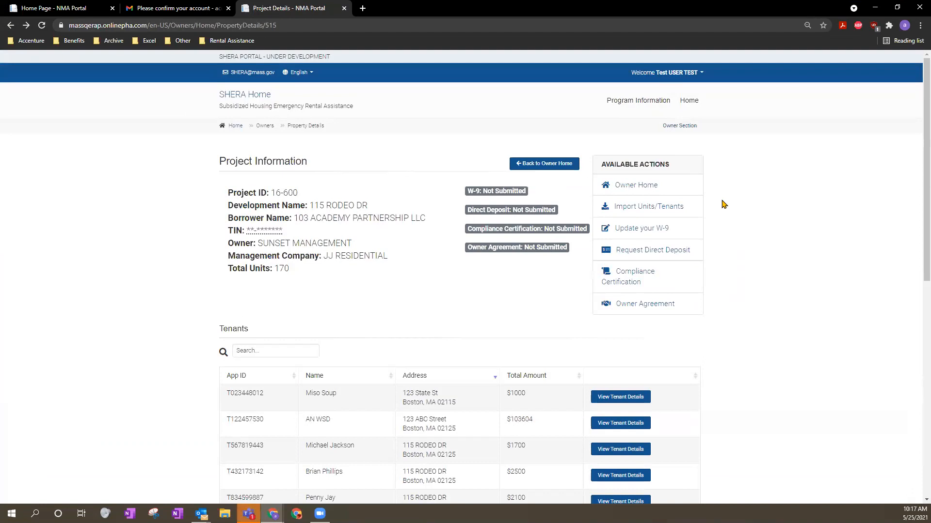
{"action": "left_click", "coordinate": [637, 210]}
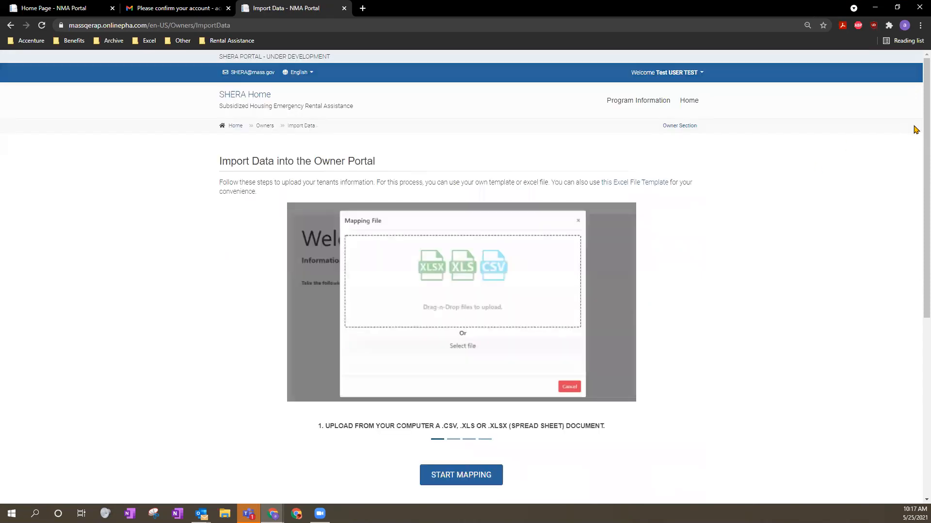
Download the Excel file template from the import page, look over its column headings in Excel, and close it
{"action": "scroll", "coordinate": [917, 145], "scroll_direction": "down", "scroll_amount": 1}
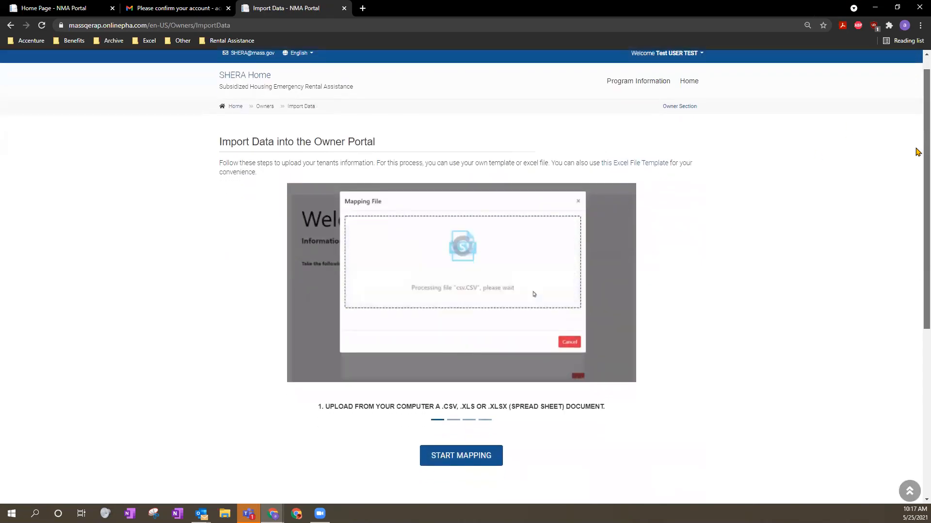
{"action": "scroll", "coordinate": [917, 153], "scroll_direction": "down", "scroll_amount": 2}
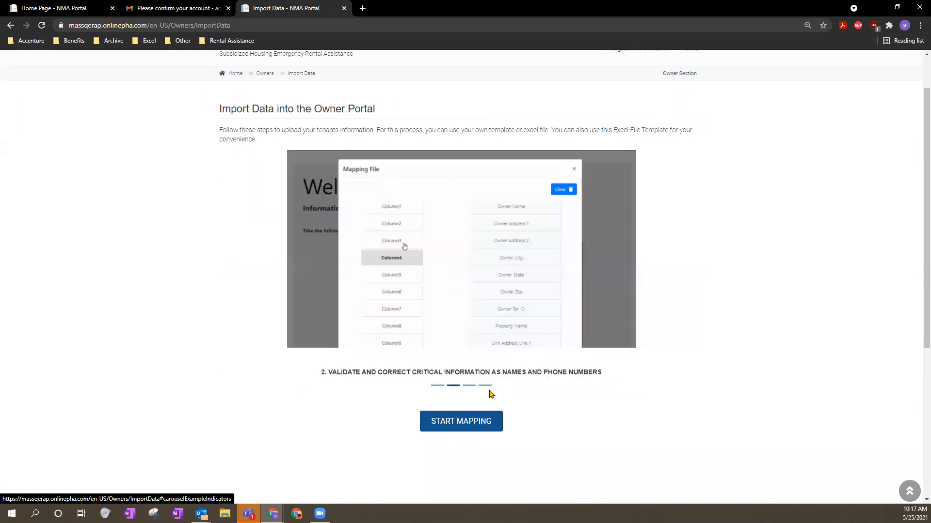
{"action": "left_click", "coordinate": [630, 136]}
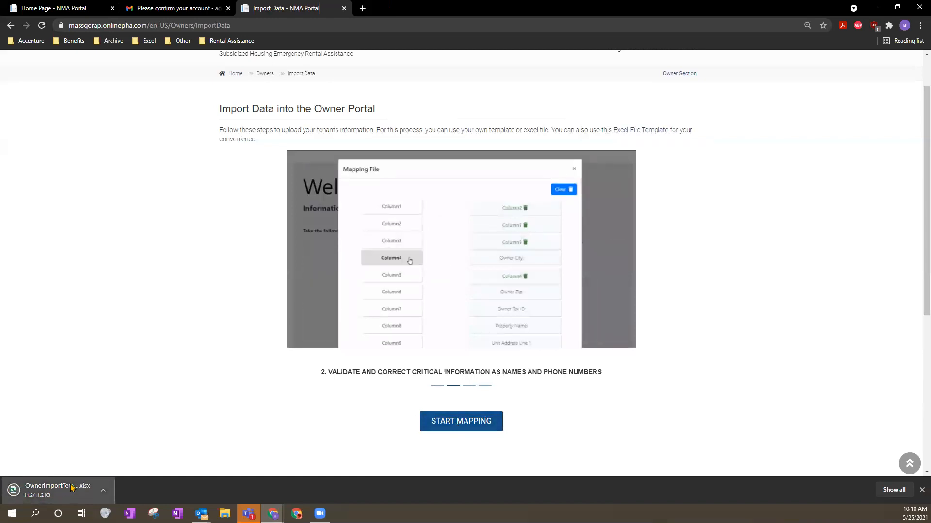
{"action": "left_click", "coordinate": [65, 490]}
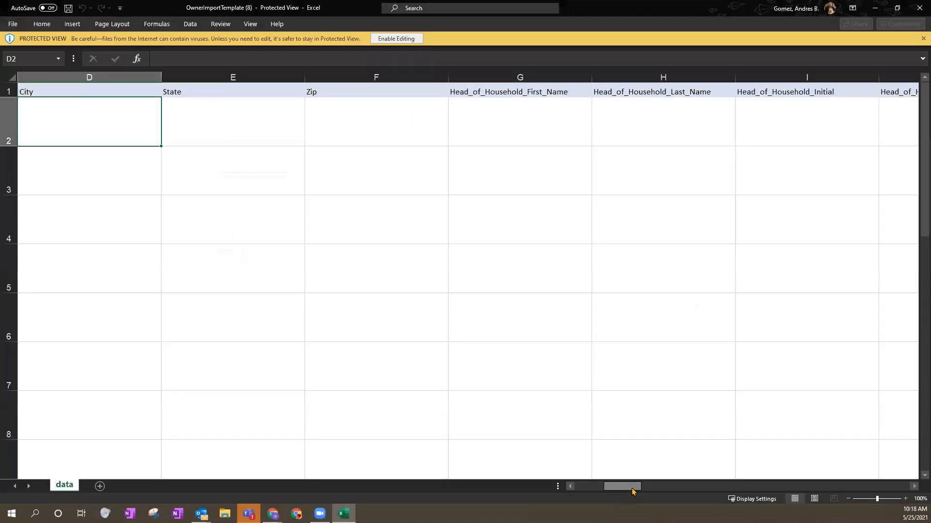
{"action": "left_click_drag", "start_coordinate": [634, 489], "coordinate": [263, 476]}
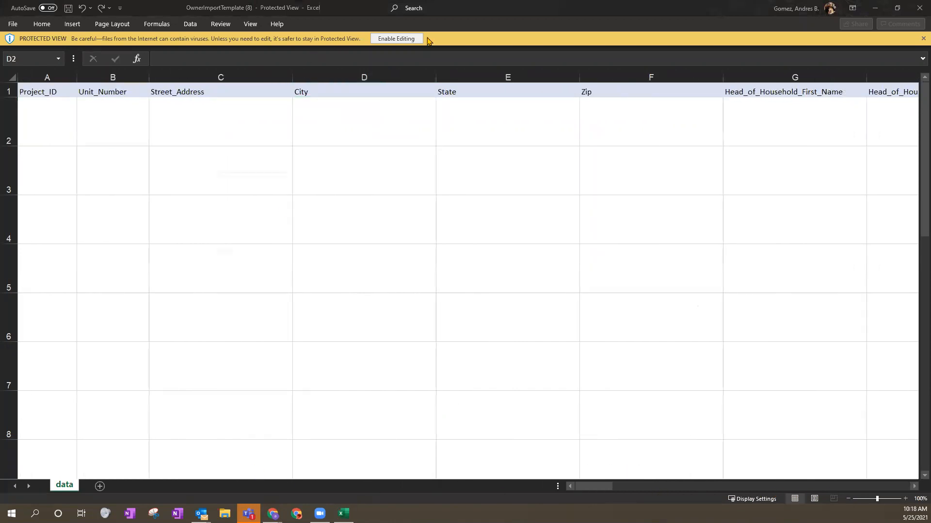
{"action": "left_click", "coordinate": [919, 7]}
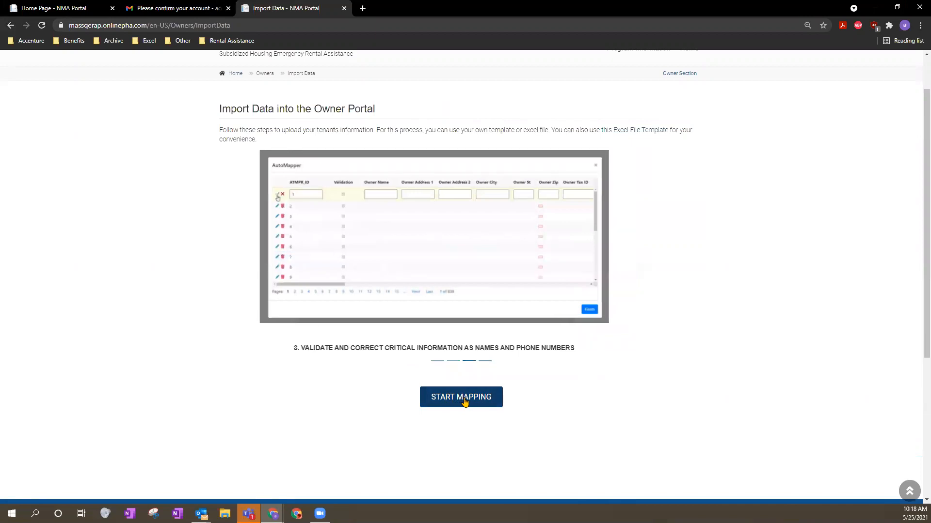
{"action": "left_click", "coordinate": [454, 391]}
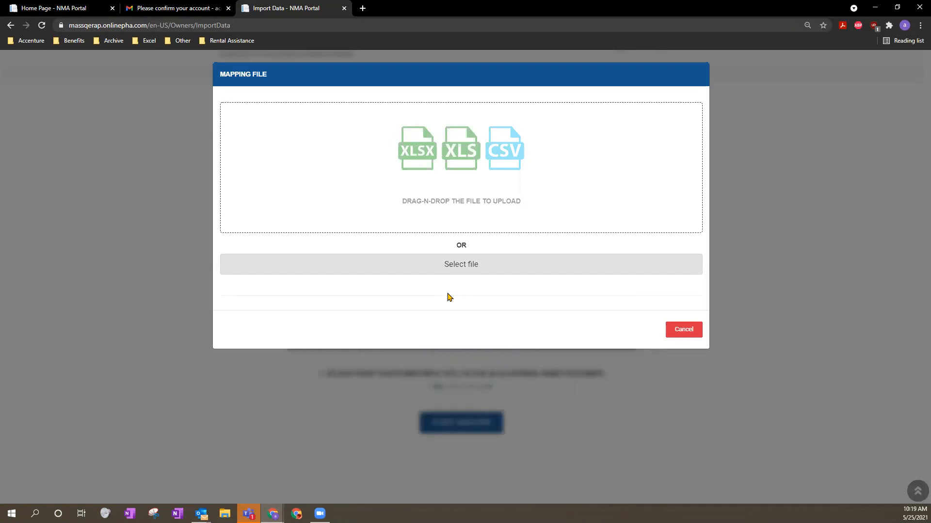
{"action": "left_click", "coordinate": [460, 270]}
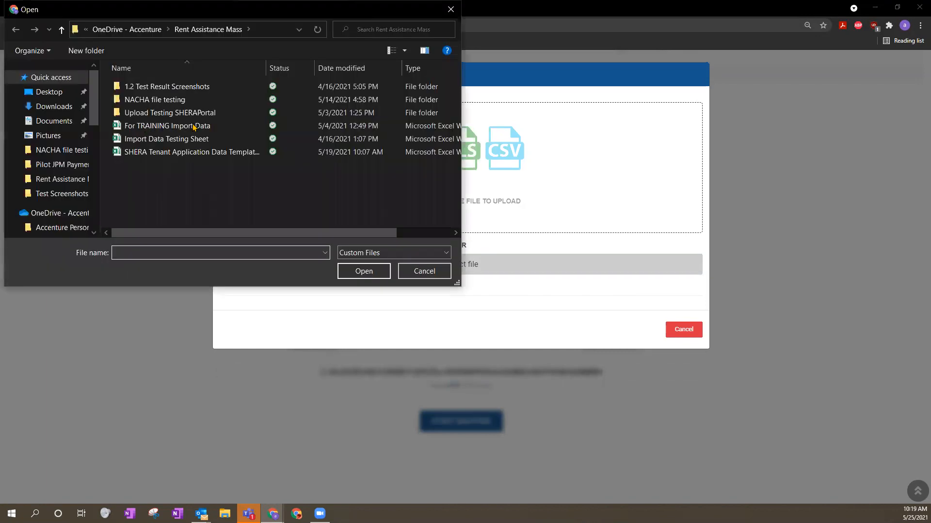
{"action": "left_click", "coordinate": [193, 127]}
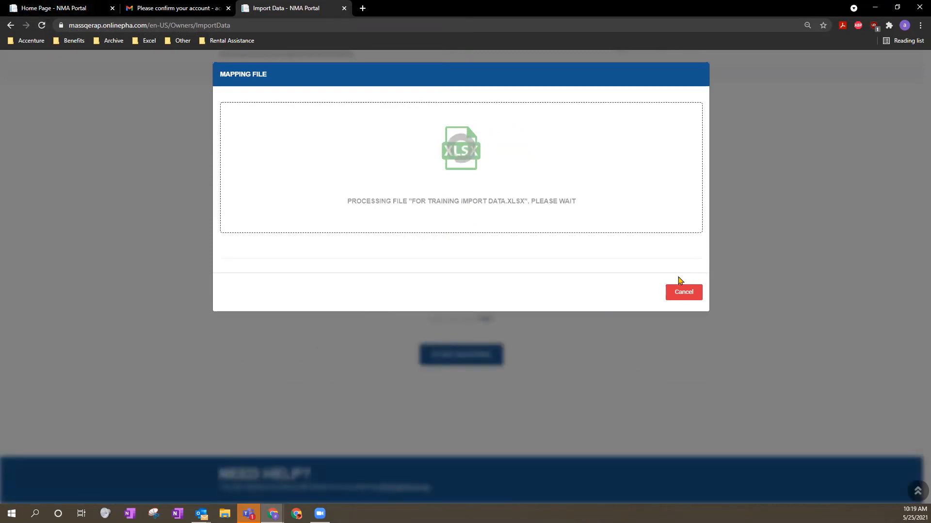
{"action": "left_click", "coordinate": [680, 292]}
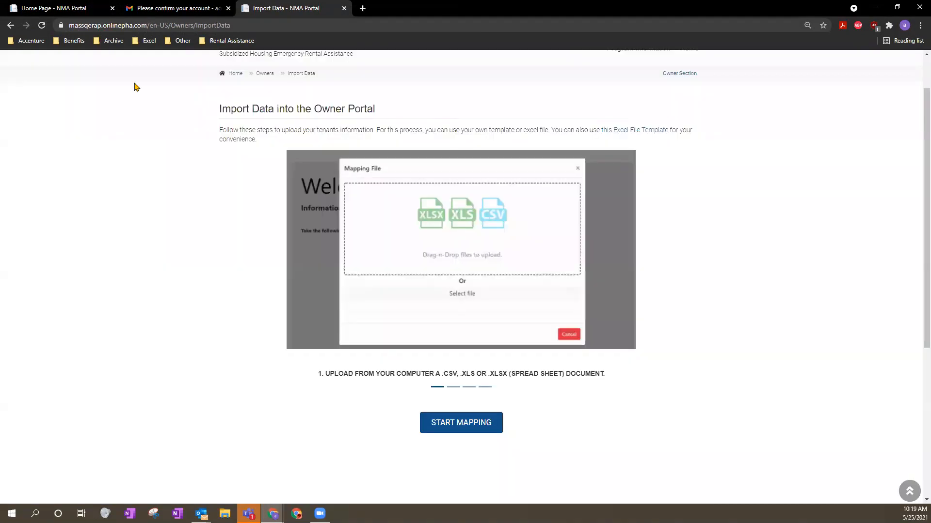
{"action": "left_click", "coordinate": [42, 25]}
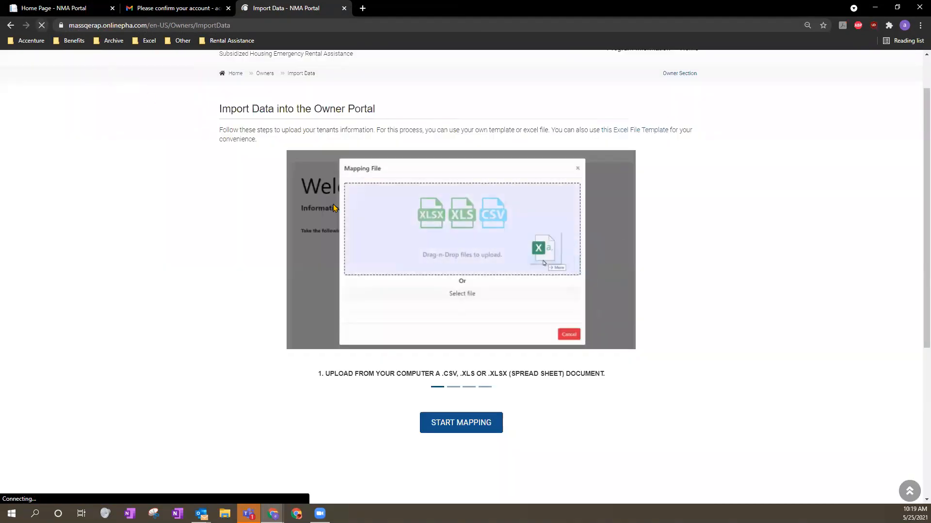
Start the mapping with the file "For TRAINING Import Data" and continue to the field mapping
{"action": "left_click", "coordinate": [466, 423]}
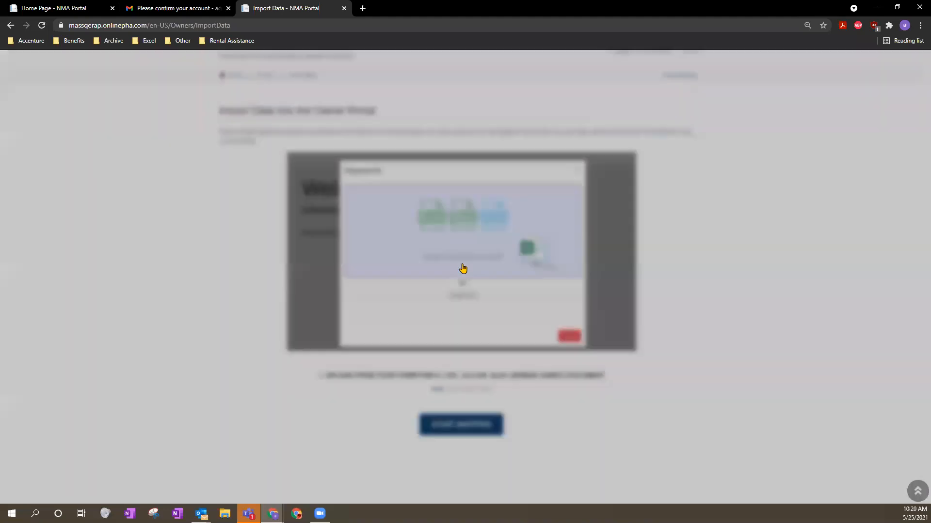
{"action": "left_click", "coordinate": [230, 173]}
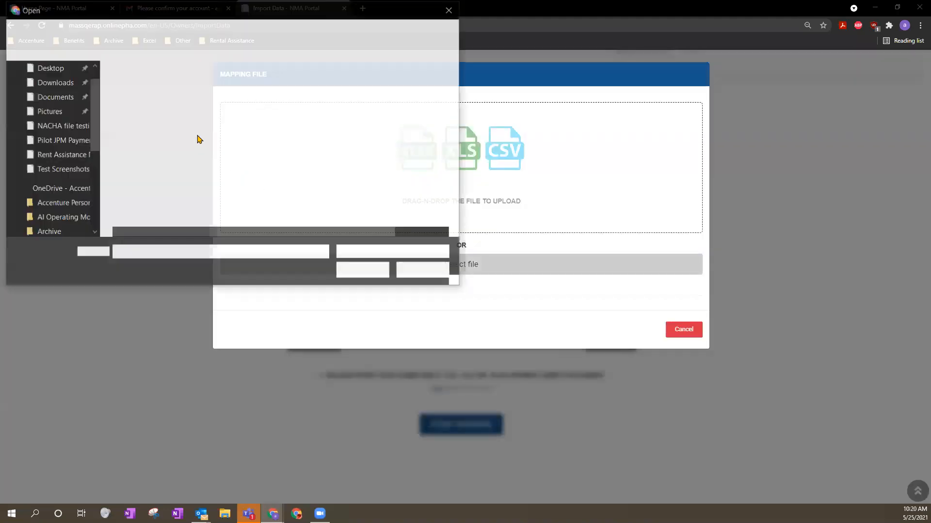
{"action": "key", "text": "Return"}
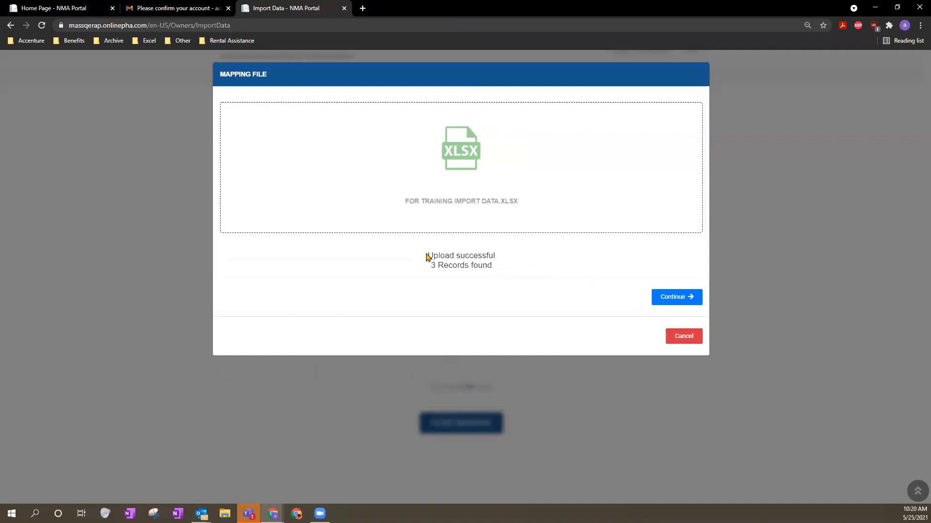
{"action": "left_click_drag", "start_coordinate": [430, 256], "coordinate": [489, 266]}
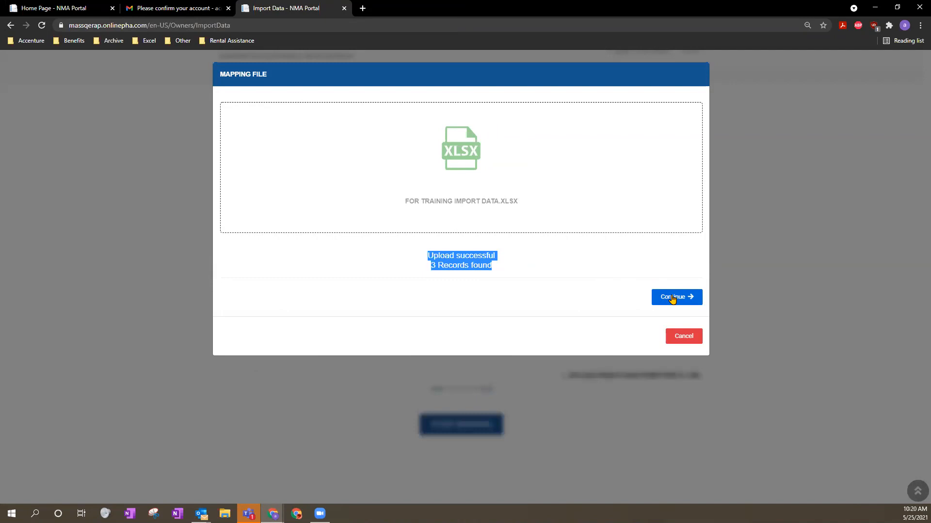
{"action": "left_click", "coordinate": [670, 300]}
{"action": "left_click", "coordinate": [669, 299]}
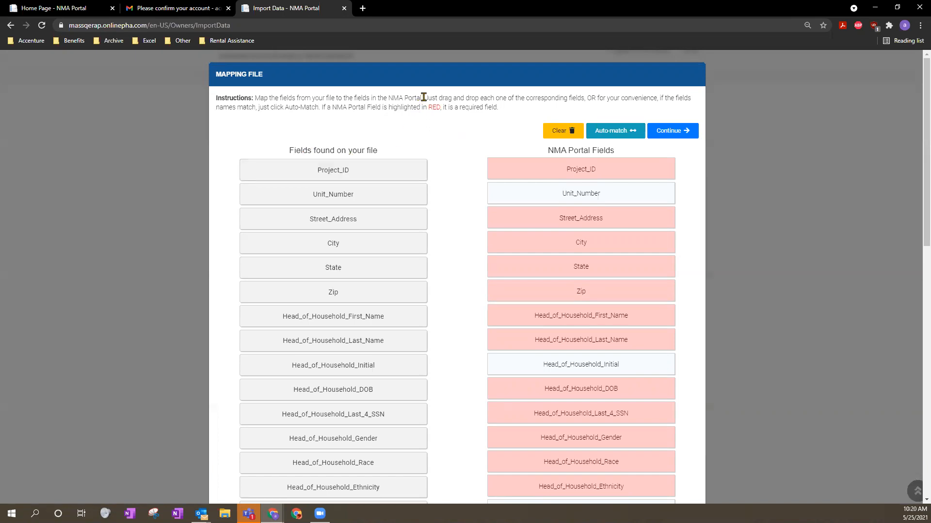
Map the file's Project_ID and Unit_Number fields individually to the matching NMA Portal fields
{"action": "left_click_drag", "start_coordinate": [427, 97], "coordinate": [490, 157]}
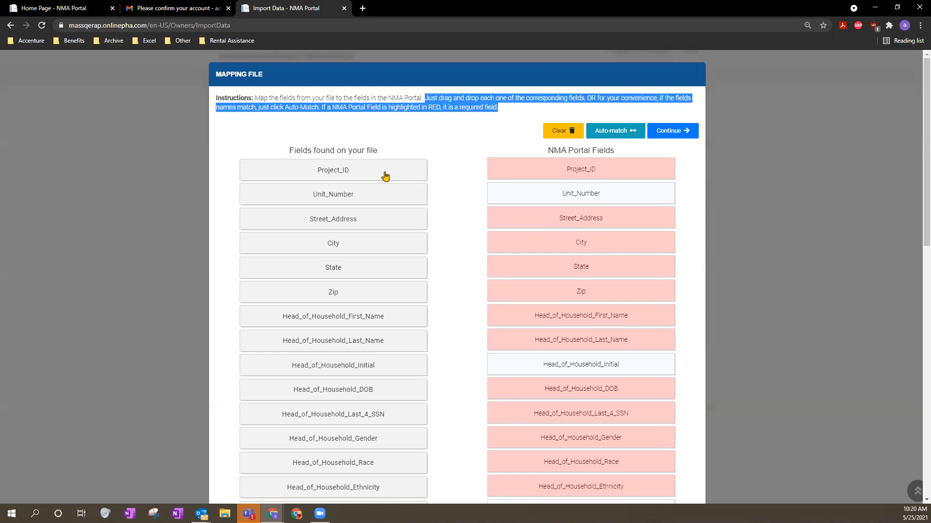
{"action": "left_click_drag", "start_coordinate": [389, 178], "coordinate": [633, 176]}
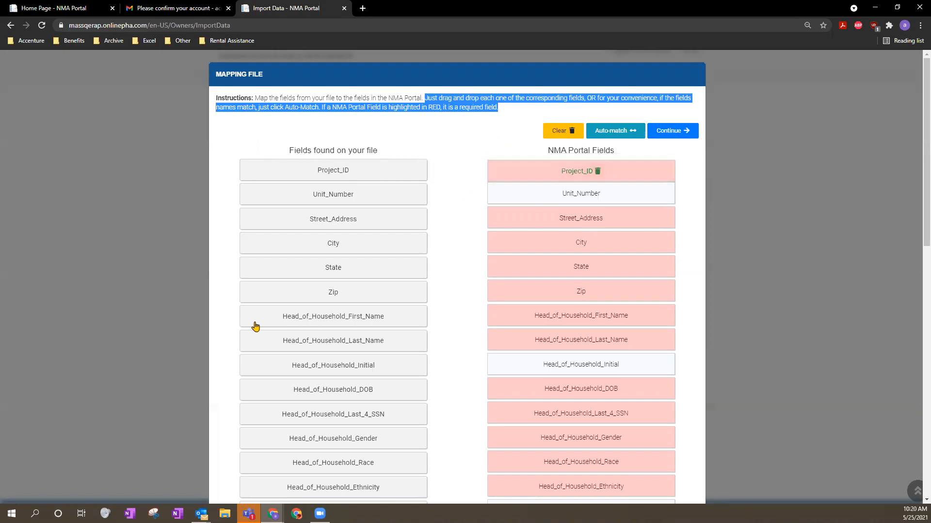
{"action": "left_click_drag", "start_coordinate": [355, 196], "coordinate": [435, 221]}
{"action": "mouse_move", "coordinate": [370, 225]}
{"action": "left_mouse_down"}
{"action": "mouse_move", "coordinate": [594, 268]}
{"action": "mouse_move", "coordinate": [590, 232]}
{"action": "mouse_move", "coordinate": [584, 268]}
{"action": "mouse_move", "coordinate": [424, 225]}
{"action": "mouse_move", "coordinate": [365, 220]}
{"action": "left_mouse_up"}
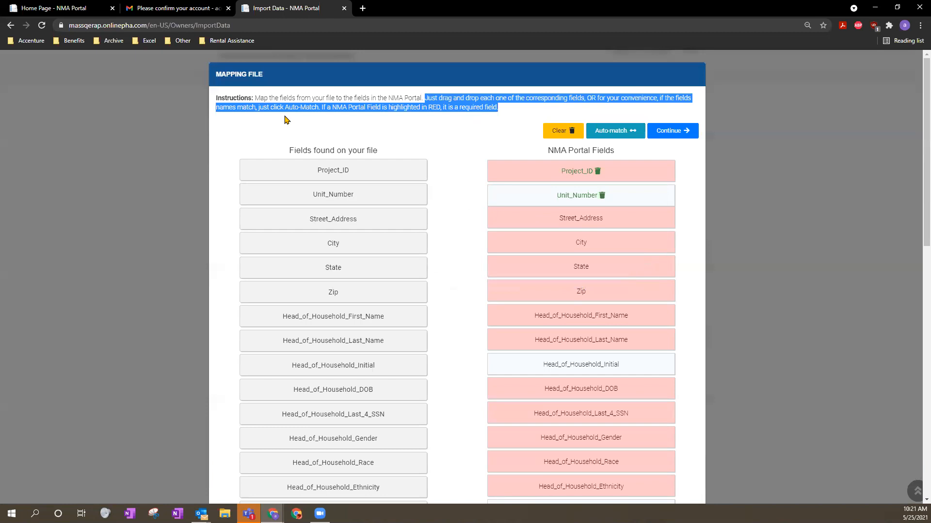
Auto-match the file's fields to the NMA Portal fields, following the mapping instructions
{"action": "left_click", "coordinate": [257, 107]}
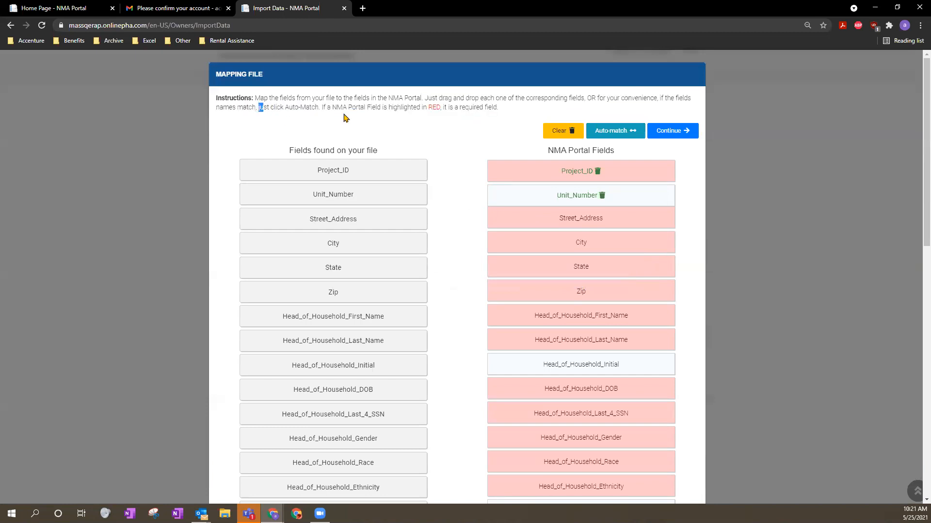
{"action": "left_click_drag", "start_coordinate": [257, 107], "coordinate": [320, 107]}
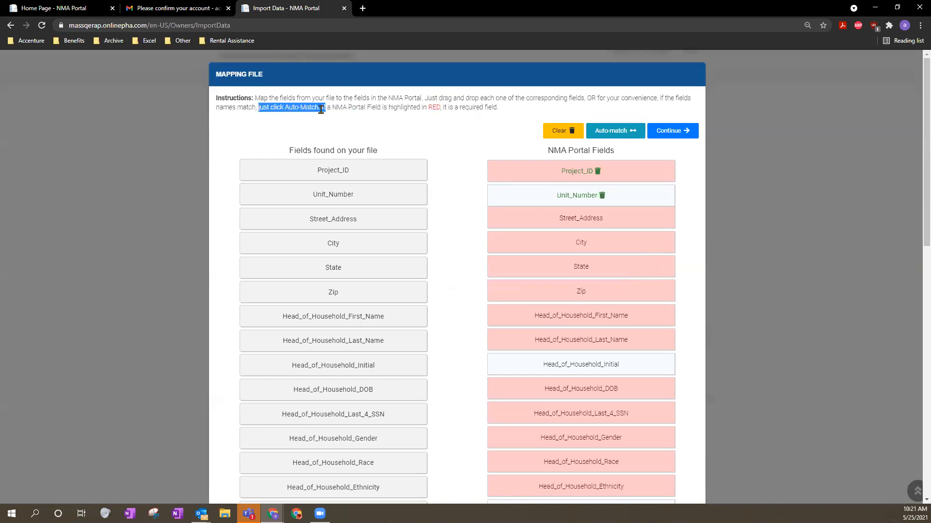
{"action": "left_click", "coordinate": [599, 131]}
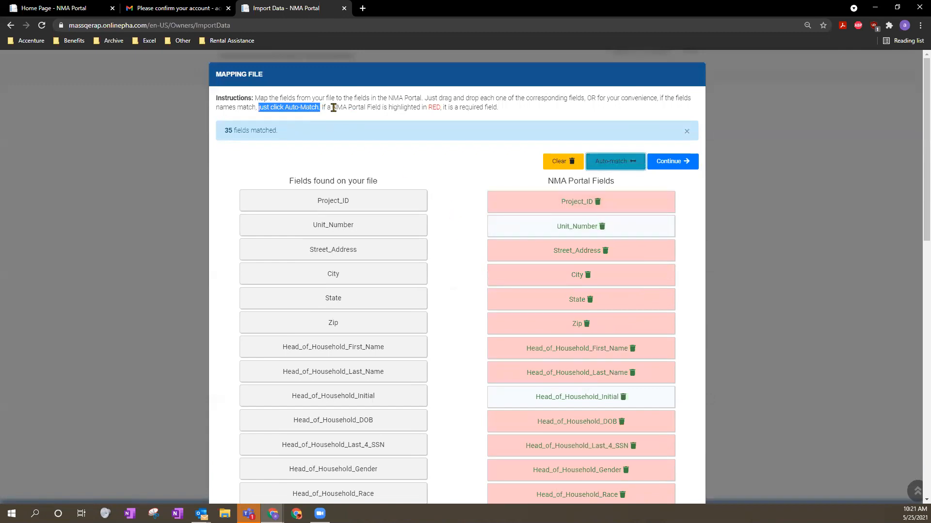
{"action": "left_click_drag", "start_coordinate": [333, 107], "coordinate": [505, 111]}
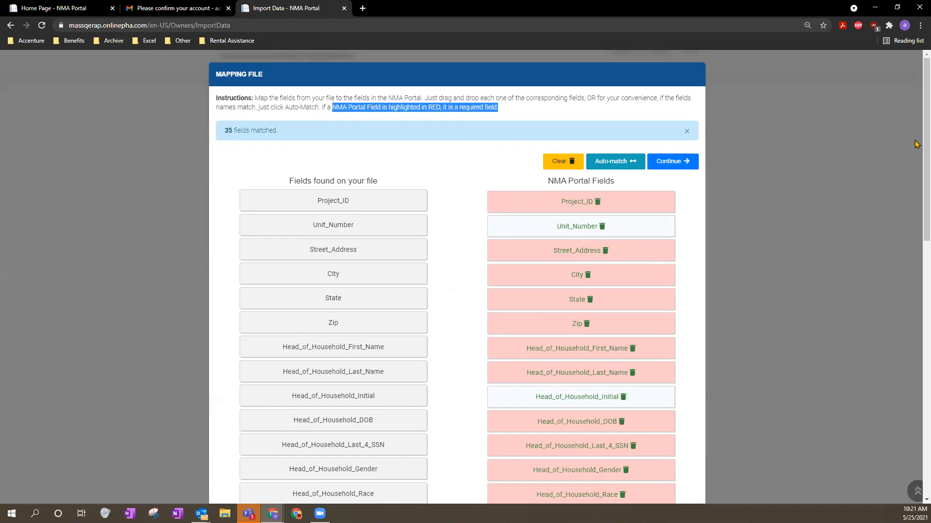
Check the matched fields from Project_ID through the rental arrears entries and continue to the record verification
{"action": "scroll", "coordinate": [917, 144], "scroll_direction": "down", "scroll_amount": 1}
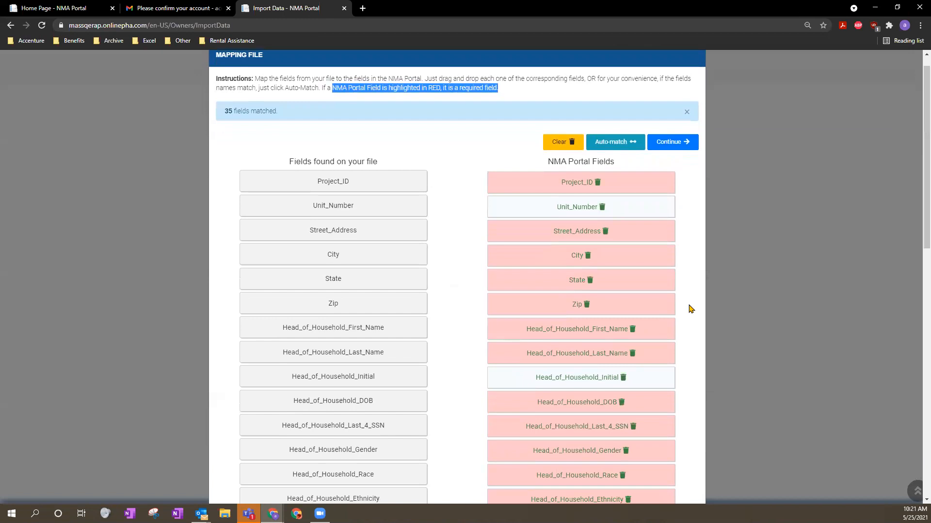
{"action": "scroll", "coordinate": [691, 308], "scroll_direction": "down", "scroll_amount": 2}
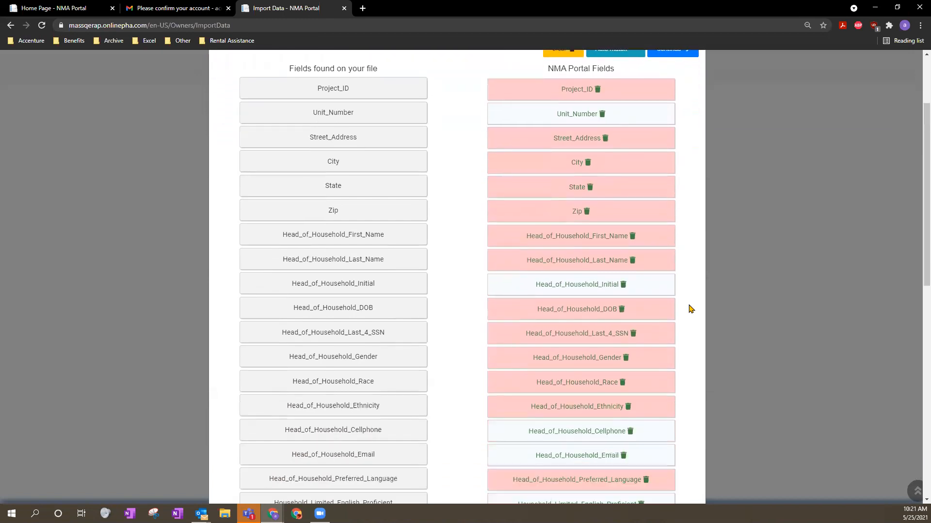
{"action": "scroll", "coordinate": [691, 309], "scroll_direction": "down", "scroll_amount": 7}
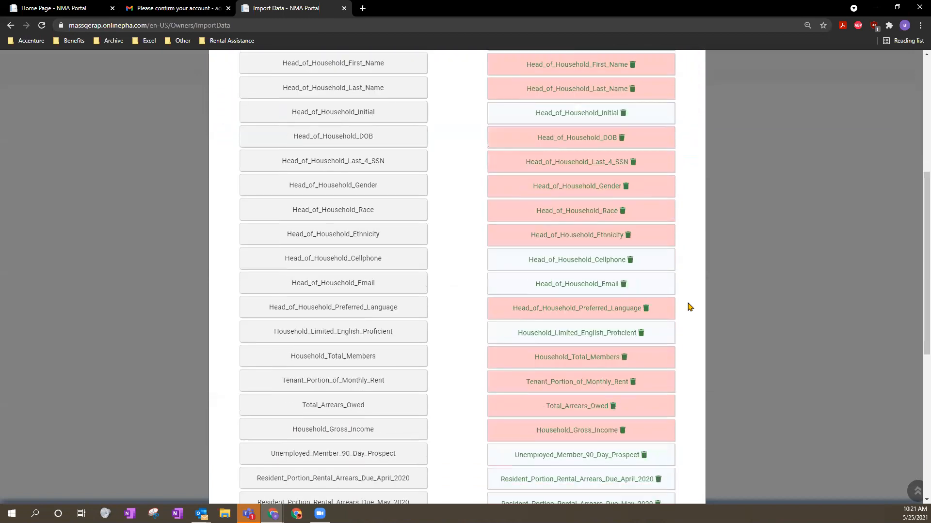
{"action": "scroll", "coordinate": [661, 156], "scroll_direction": "up", "scroll_amount": 9}
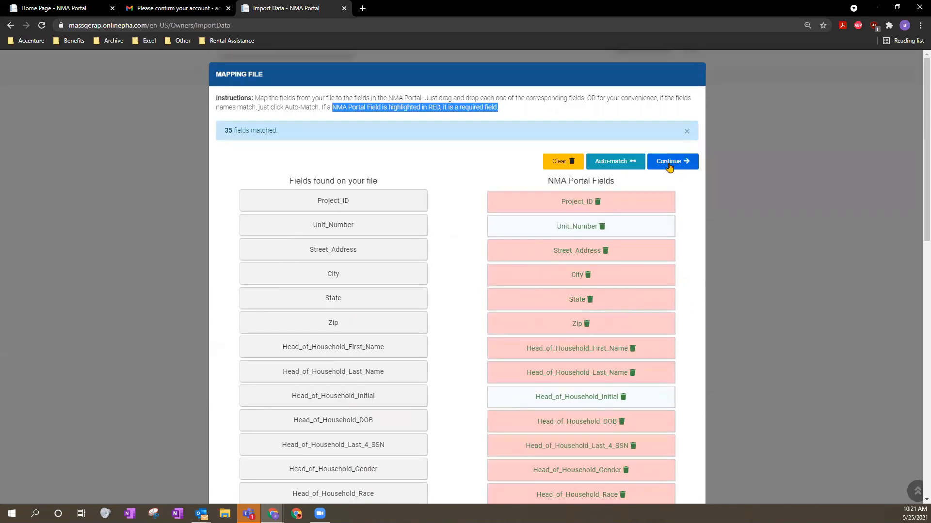
{"action": "left_click", "coordinate": [669, 165]}
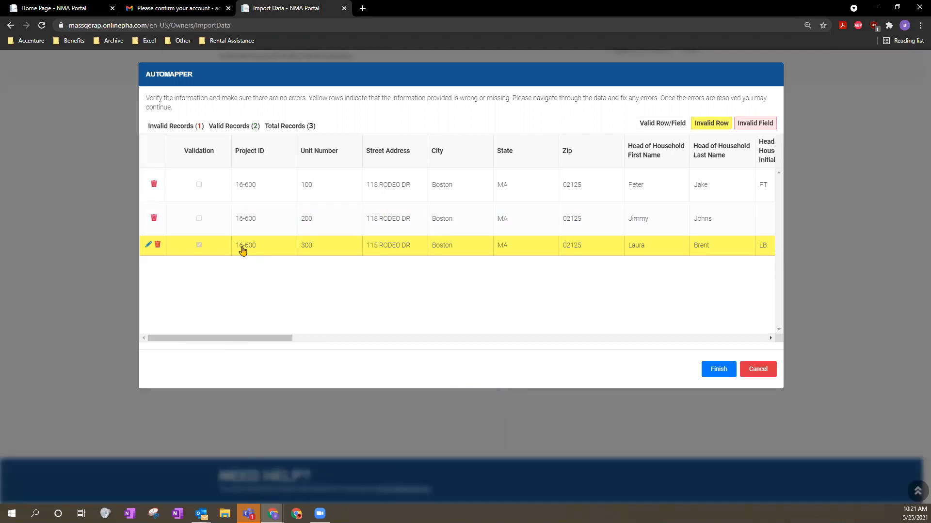
Fill in the missing Head of Household date of birth in the invalid record for unit 300 and save the row
{"action": "left_click_drag", "start_coordinate": [249, 339], "coordinate": [362, 342]}
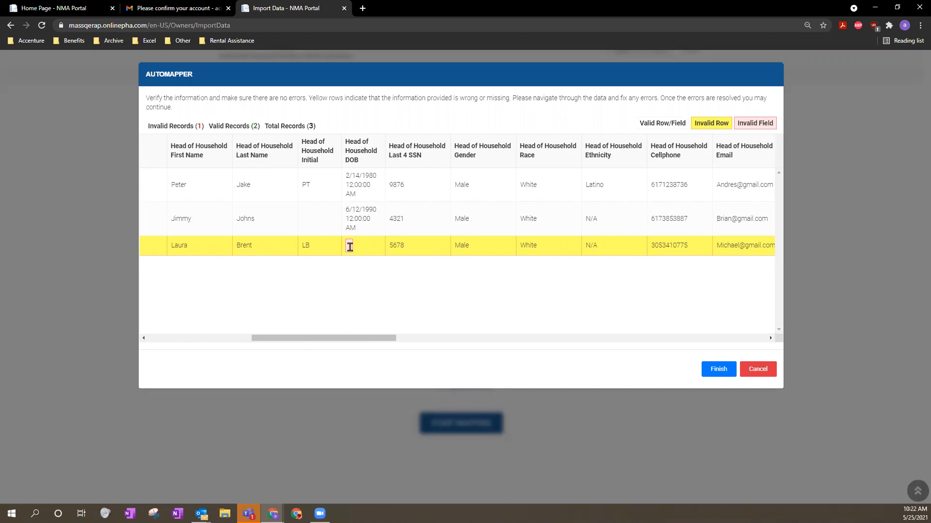
{"action": "left_click", "coordinate": [349, 248]}
{"action": "left_click", "coordinate": [359, 246]}
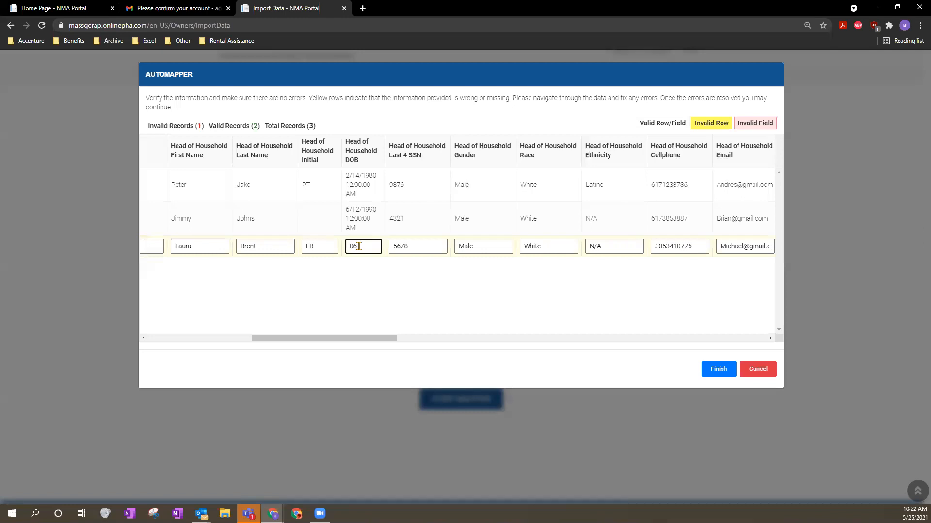
{"action": "type", "text": "06/14/1"}
{"action": "type", "text": "980"}
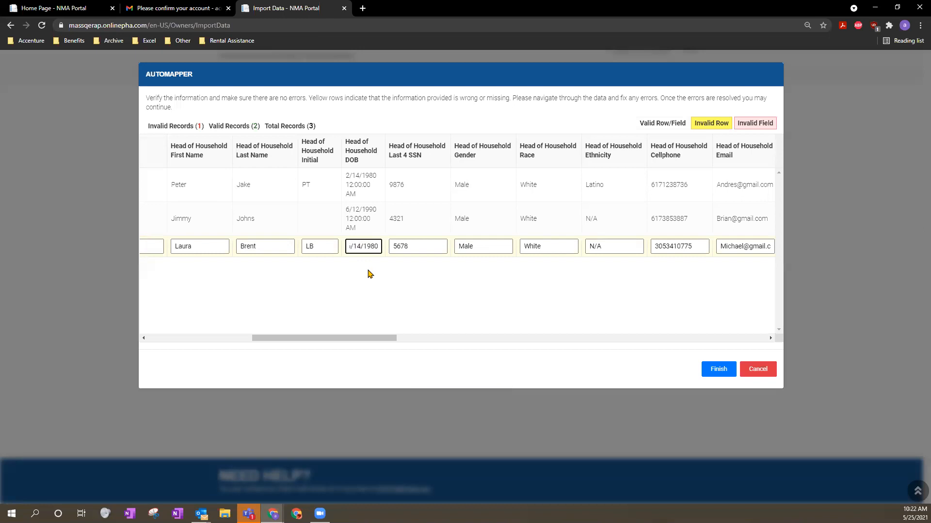
{"action": "left_click_drag", "start_coordinate": [337, 337], "coordinate": [166, 339]}
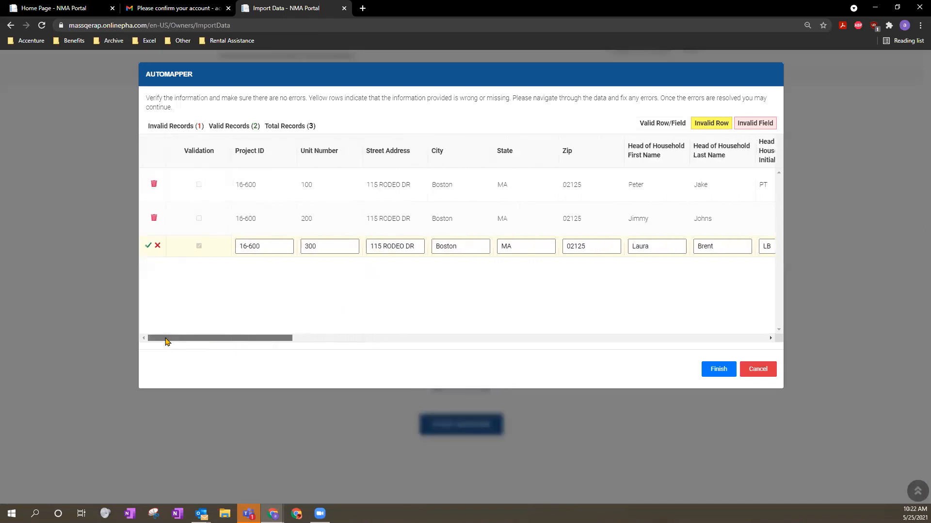
{"action": "left_click", "coordinate": [148, 248]}
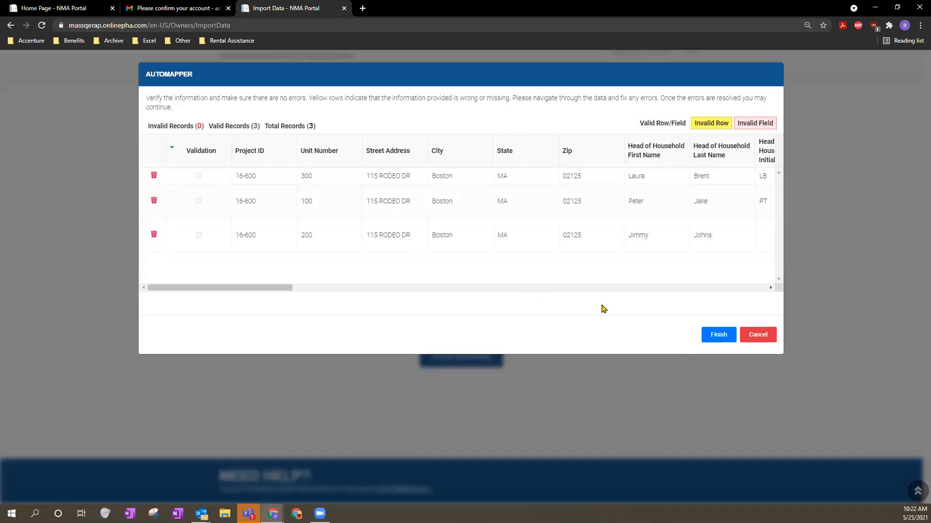
Finish the record verification and accept all four certification statements in the document confirmation
{"action": "left_click", "coordinate": [718, 337]}
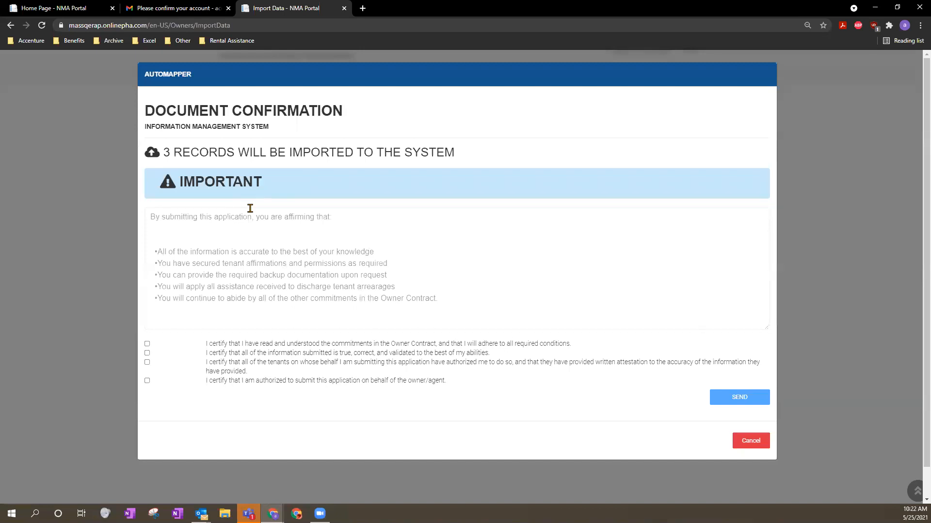
{"action": "left_click", "coordinate": [147, 356]}
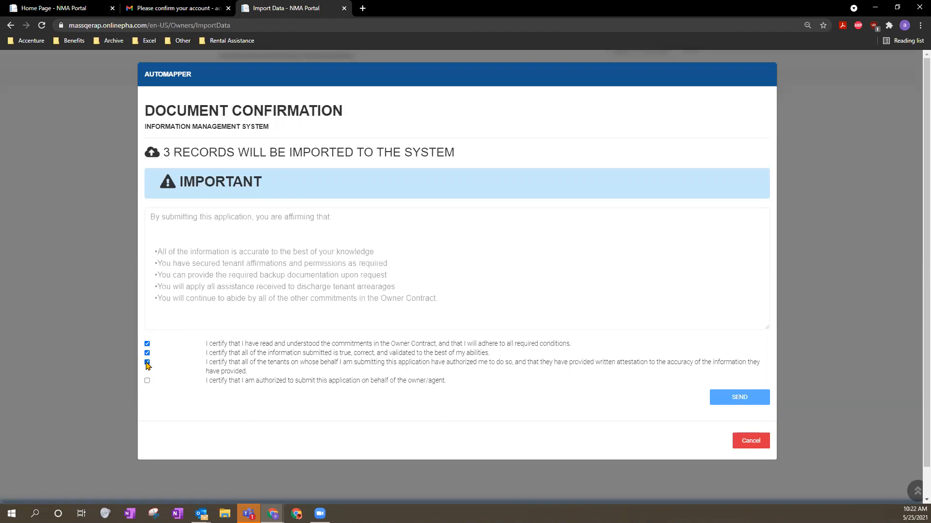
{"action": "left_click", "coordinate": [148, 382]}
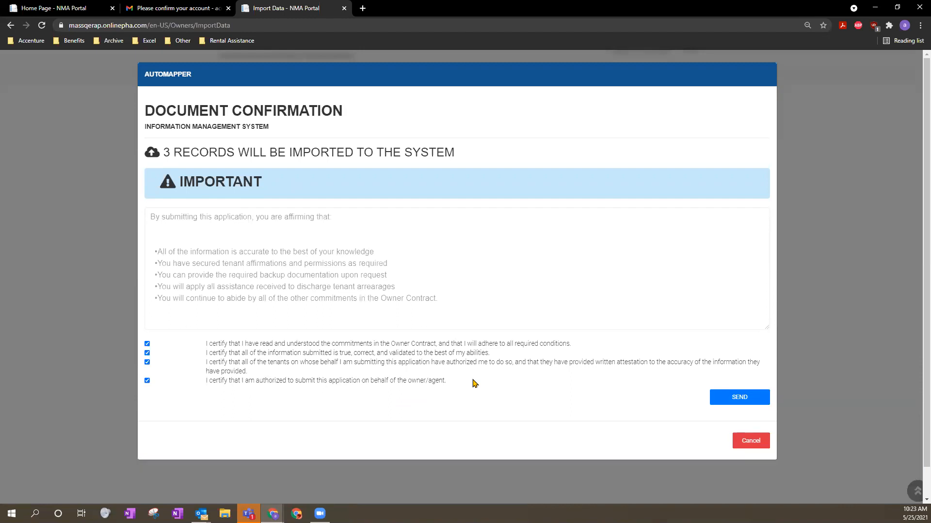
Submit the certified records for import and return to the owner portal home
{"action": "left_click", "coordinate": [721, 402]}
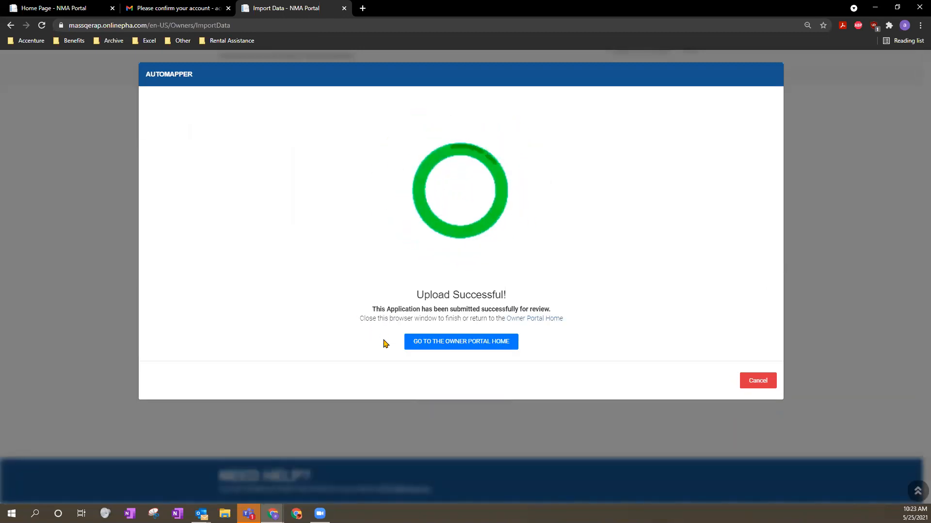
{"action": "left_click", "coordinate": [462, 342]}
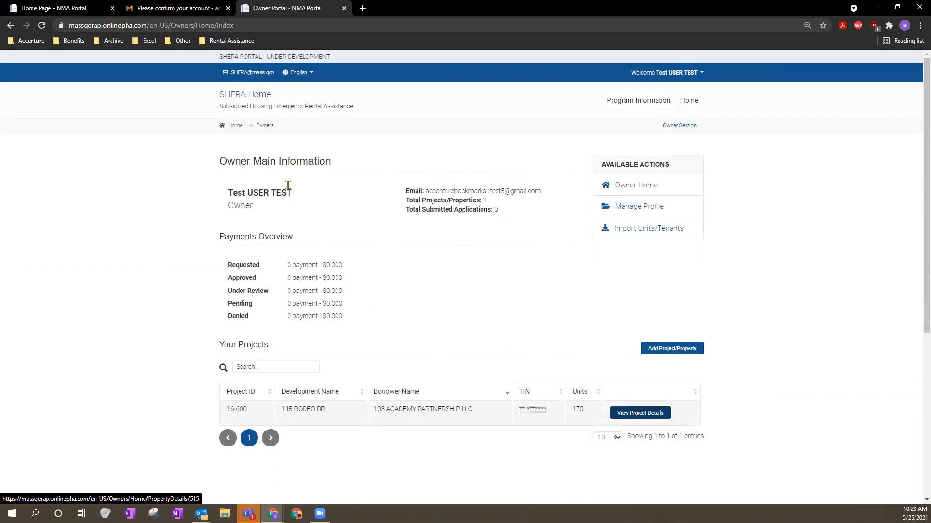
Open the Service Request form from the public SHERA home page and examine its contact fields, help topics and message field
{"action": "left_click", "coordinate": [14, 5]}
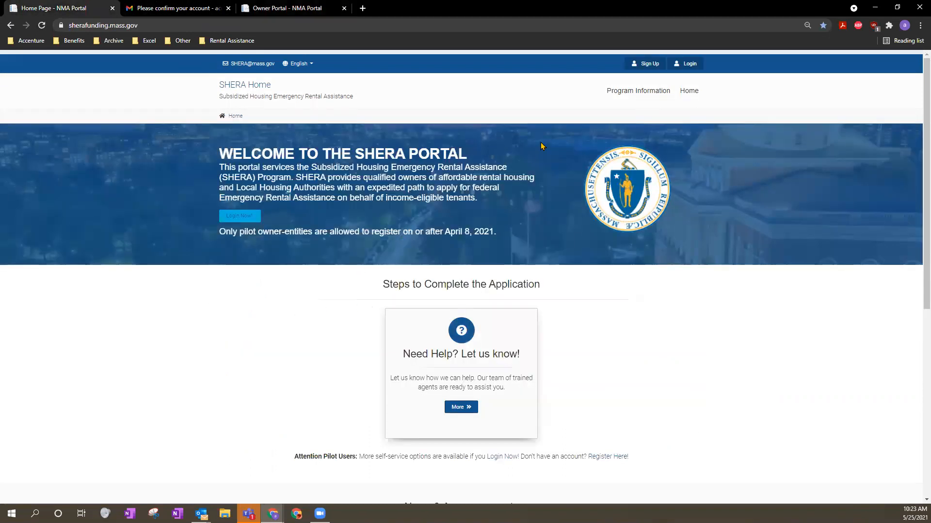
{"action": "left_click", "coordinate": [689, 92]}
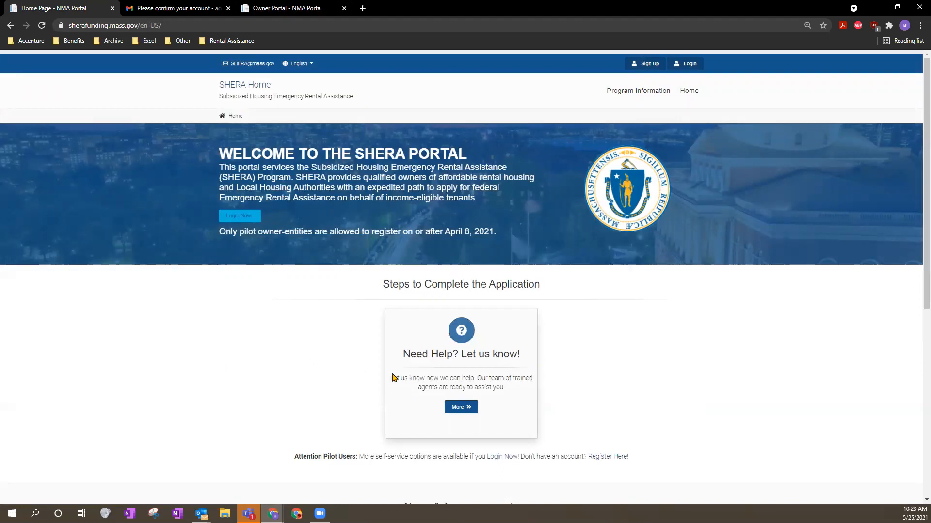
{"action": "left_click", "coordinate": [461, 411]}
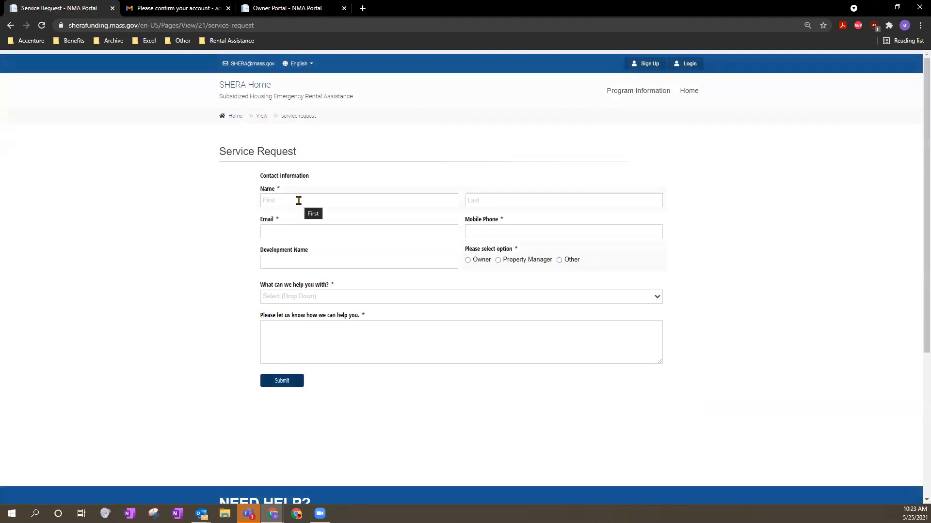
{"action": "left_click", "coordinate": [298, 201]}
{"action": "left_click", "coordinate": [362, 176]}
{"action": "left_click", "coordinate": [658, 297]}
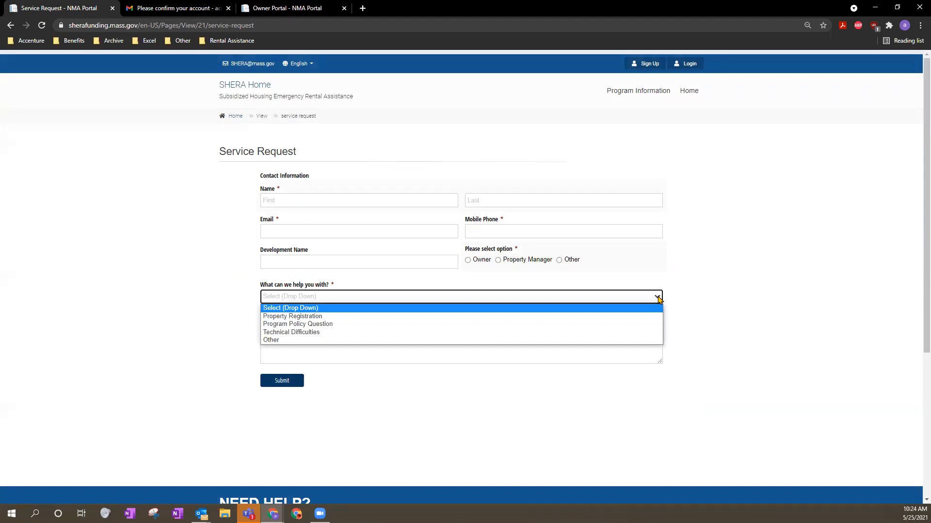
{"action": "left_click", "coordinate": [690, 283]}
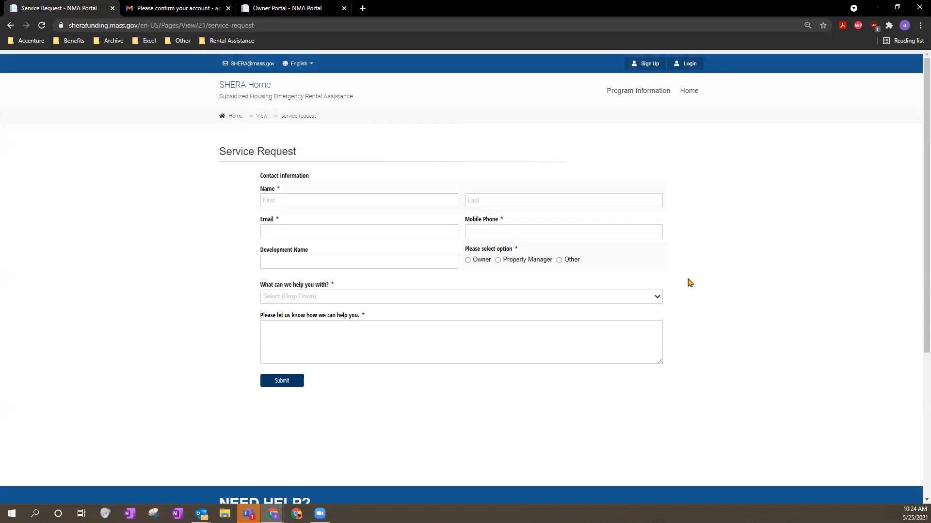
{"action": "left_click", "coordinate": [286, 328]}
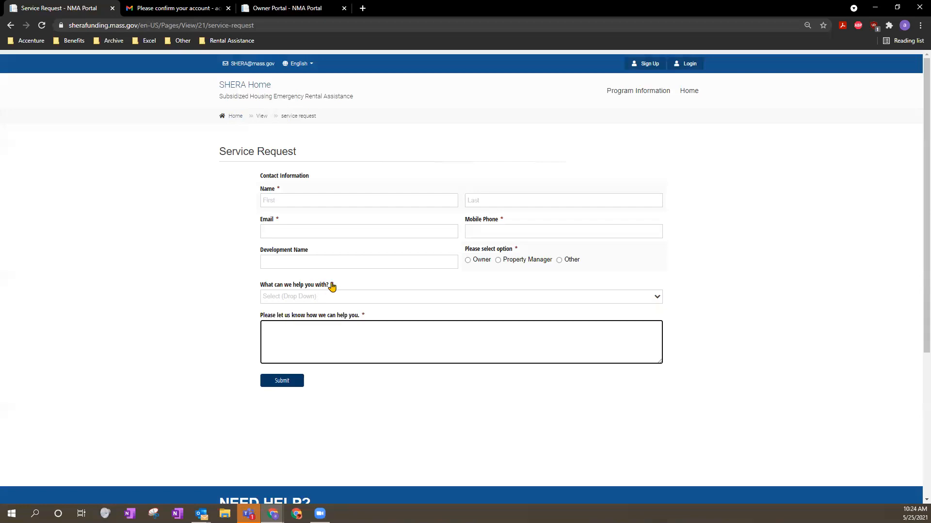
Open the Mass.gov SHERA Program for Owners page from the portal's program information and go to its Getting Started section
{"action": "left_click", "coordinate": [687, 95]}
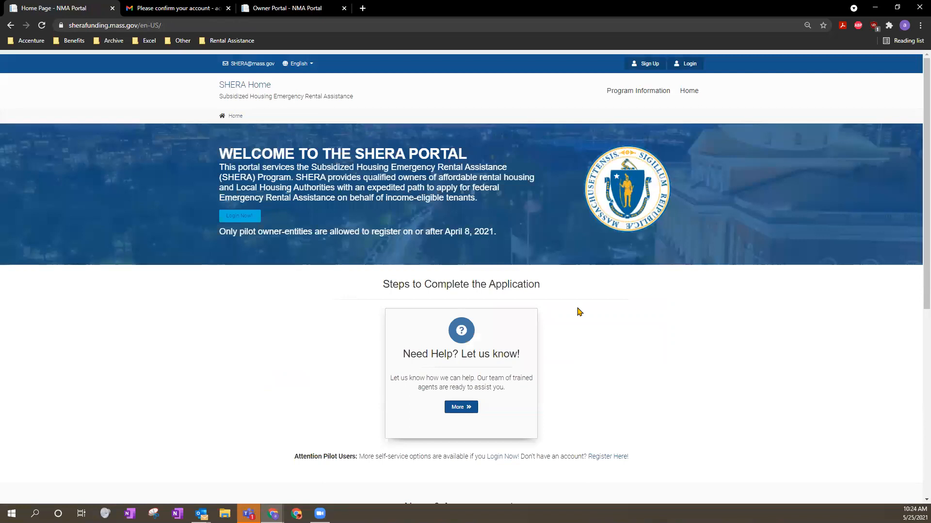
{"action": "left_click", "coordinate": [641, 96]}
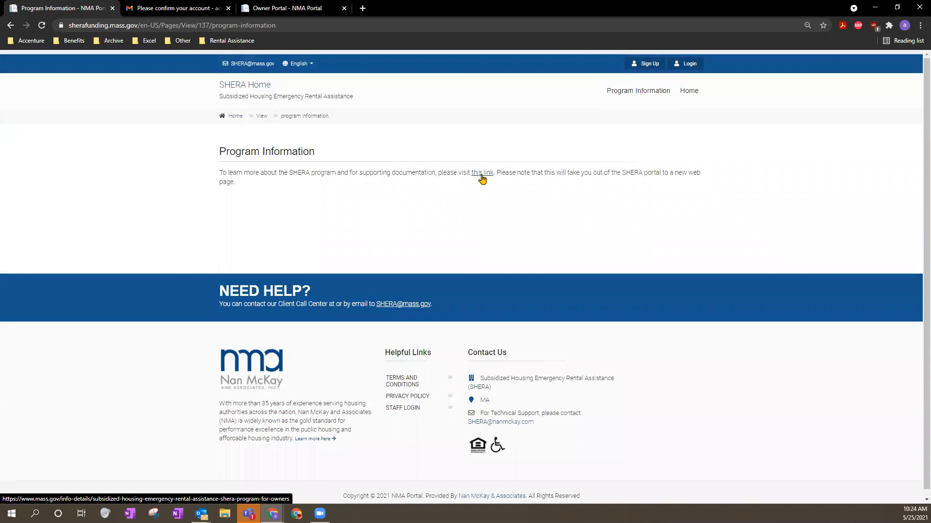
{"action": "left_click", "coordinate": [481, 176]}
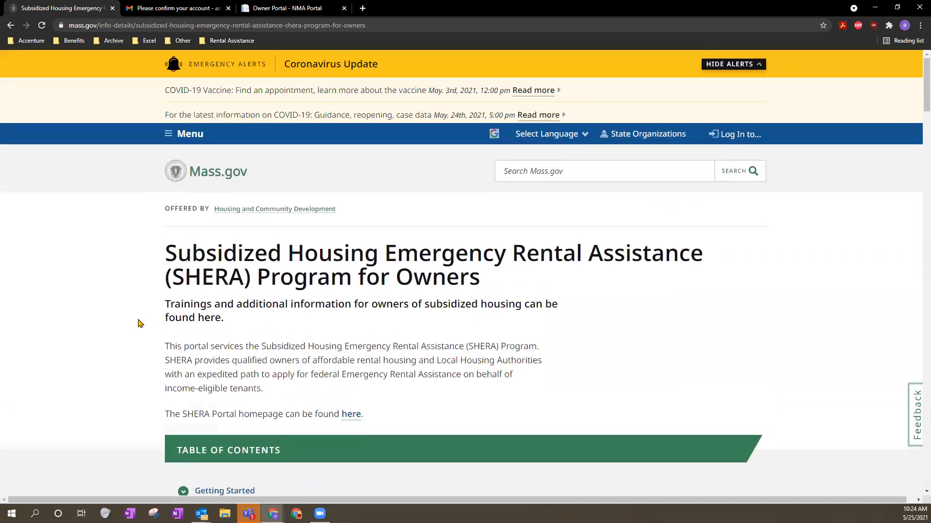
{"action": "scroll", "coordinate": [140, 324], "scroll_direction": "down", "scroll_amount": 3}
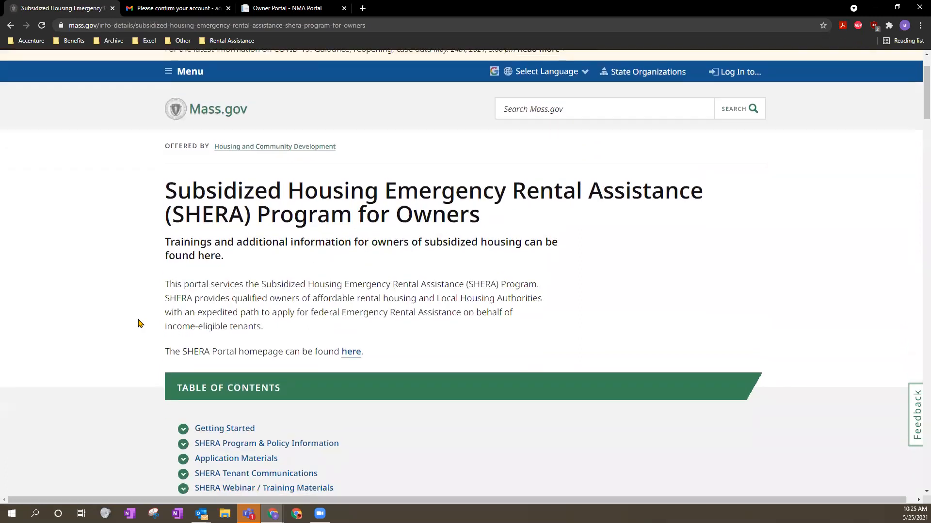
{"action": "scroll", "coordinate": [139, 323], "scroll_direction": "down", "scroll_amount": 2}
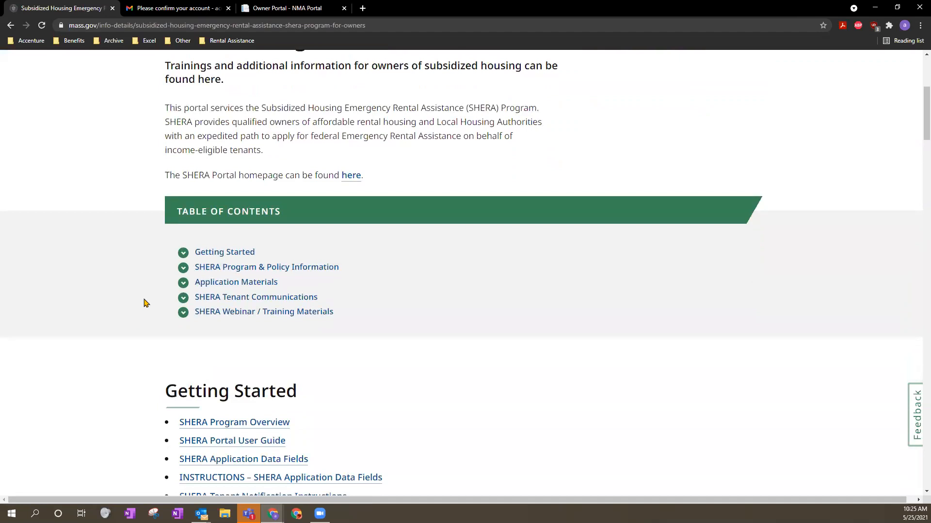
{"action": "left_click", "coordinate": [182, 255]}
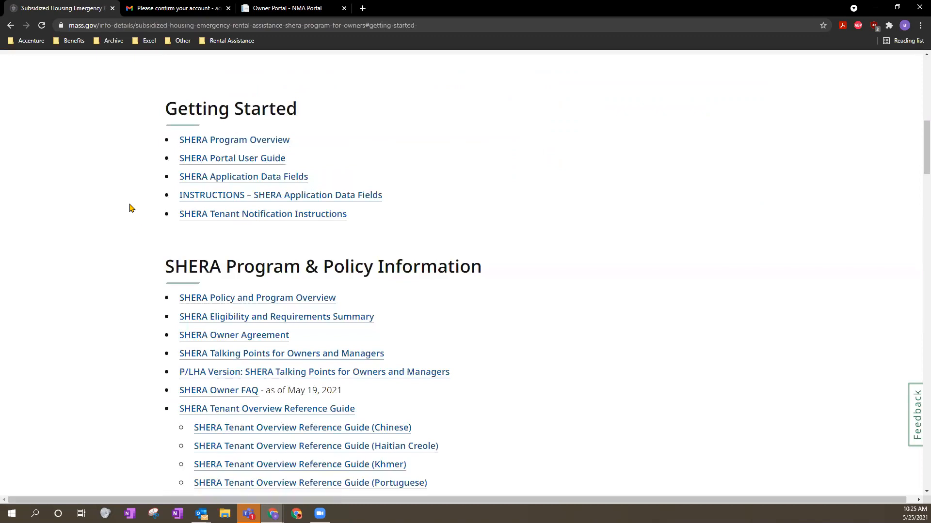
Look through the owner documents from Getting Started and program policy to application materials and tenant communications
{"action": "scroll", "coordinate": [189, 213], "scroll_direction": "down", "scroll_amount": 1}
{"action": "scroll", "coordinate": [160, 207], "scroll_direction": "down", "scroll_amount": 1}
{"action": "scroll", "coordinate": [129, 202], "scroll_direction": "up", "scroll_amount": 1}
{"action": "scroll", "coordinate": [129, 202], "scroll_direction": "down", "scroll_amount": 2}
{"action": "scroll", "coordinate": [129, 202], "scroll_direction": "down", "scroll_amount": 6}
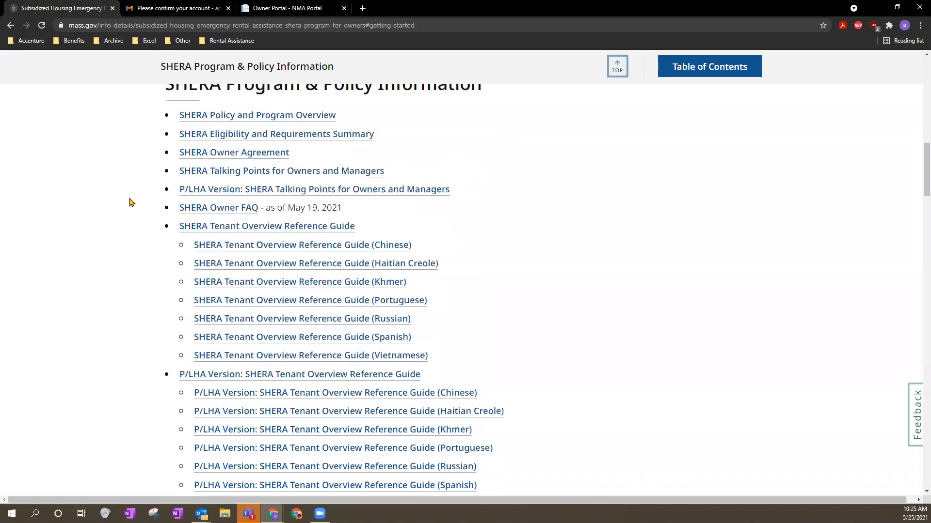
{"action": "scroll", "coordinate": [129, 202], "scroll_direction": "down", "scroll_amount": 4}
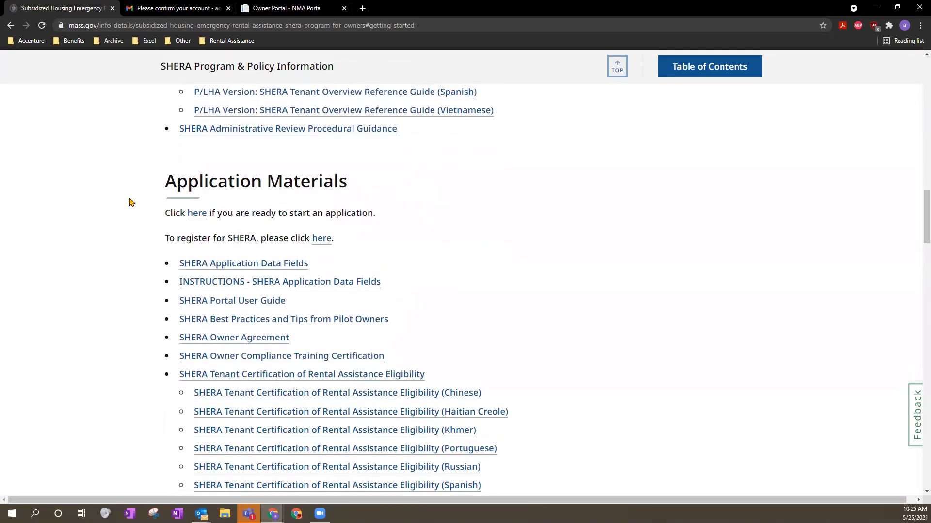
{"action": "scroll", "coordinate": [129, 202], "scroll_direction": "down", "scroll_amount": 10}
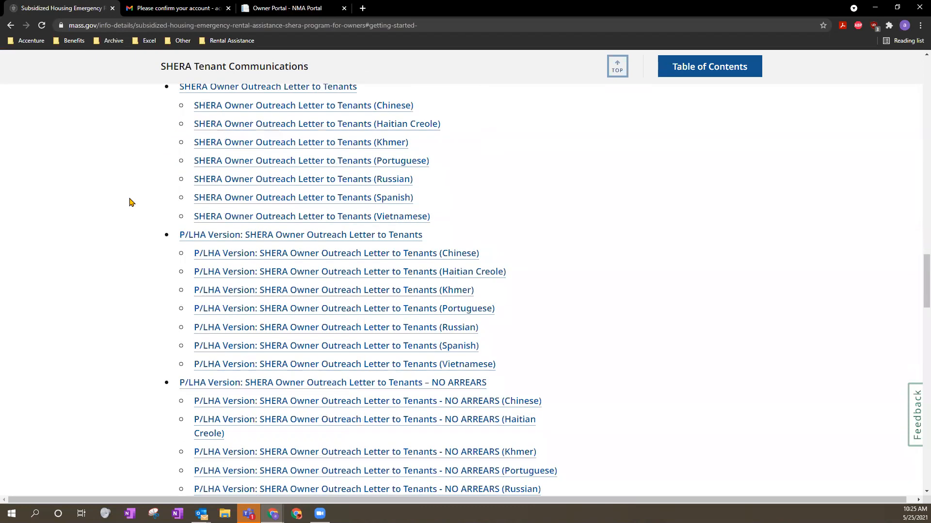
{"action": "scroll", "coordinate": [129, 202], "scroll_direction": "down", "scroll_amount": 20}
{"action": "scroll", "coordinate": [152, 223], "scroll_direction": "up", "scroll_amount": 4}
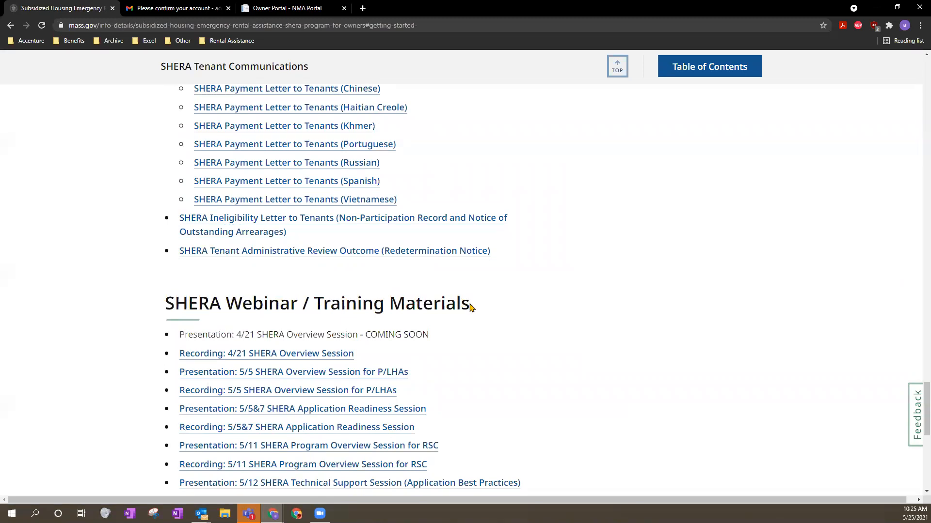
Examine the presentations and recordings listed under SHERA Webinar / Training Materials
{"action": "left_click_drag", "start_coordinate": [469, 304], "coordinate": [159, 306]}
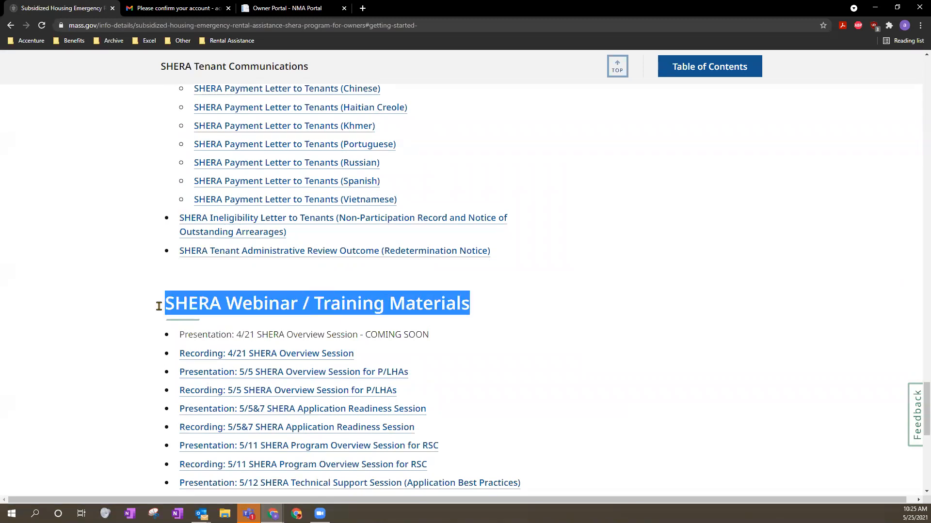
{"action": "left_click", "coordinate": [118, 309]}
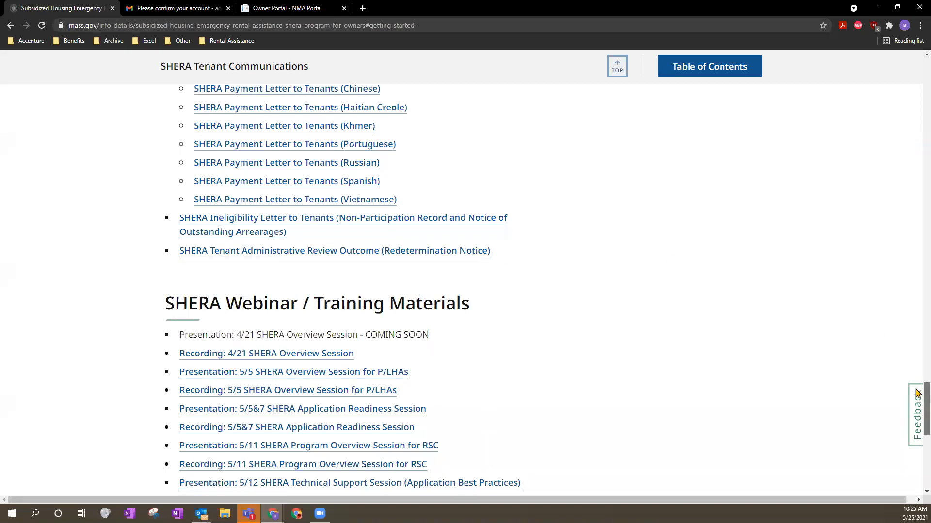
{"action": "scroll", "coordinate": [917, 392], "scroll_direction": "down", "scroll_amount": 1}
{"action": "scroll", "coordinate": [918, 397], "scroll_direction": "down", "scroll_amount": 1}
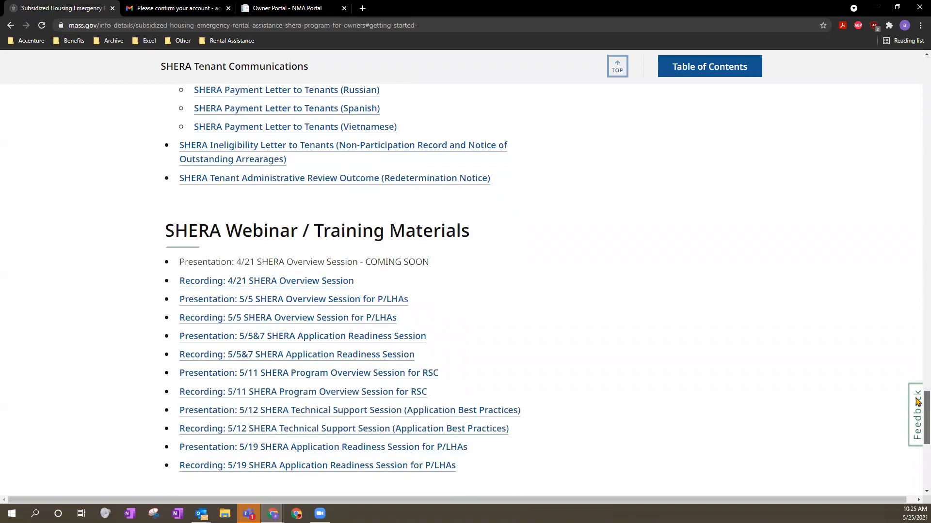
{"action": "scroll", "coordinate": [918, 401], "scroll_direction": "up", "scroll_amount": 12}
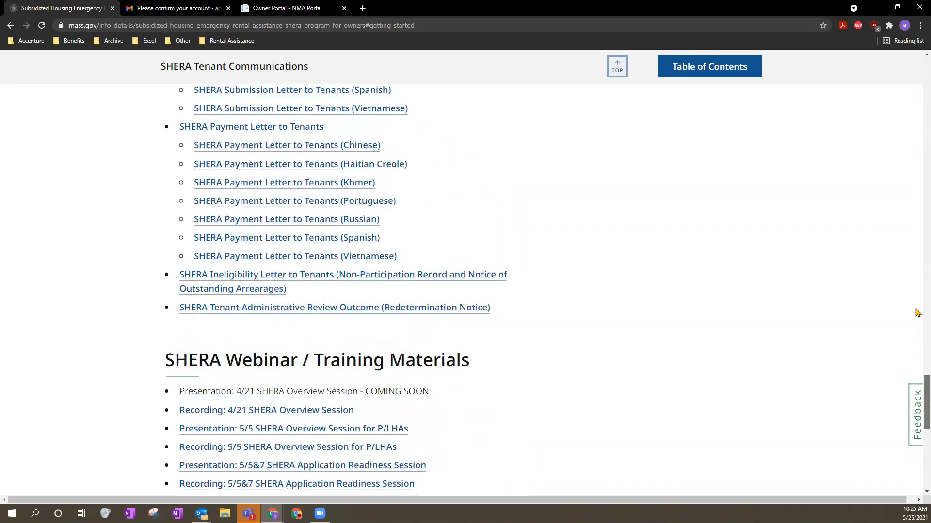
Return to the SHERA Portal homepage through the link in the Mass.gov page's introduction
{"action": "scroll", "coordinate": [916, 156], "scroll_direction": "up", "scroll_amount": 20}
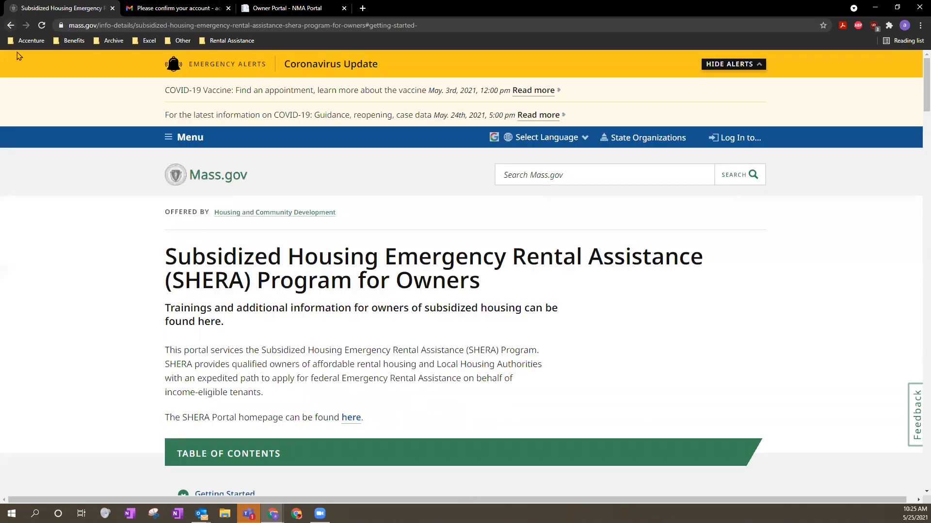
{"action": "scroll", "coordinate": [103, 309], "scroll_direction": "down", "scroll_amount": 3}
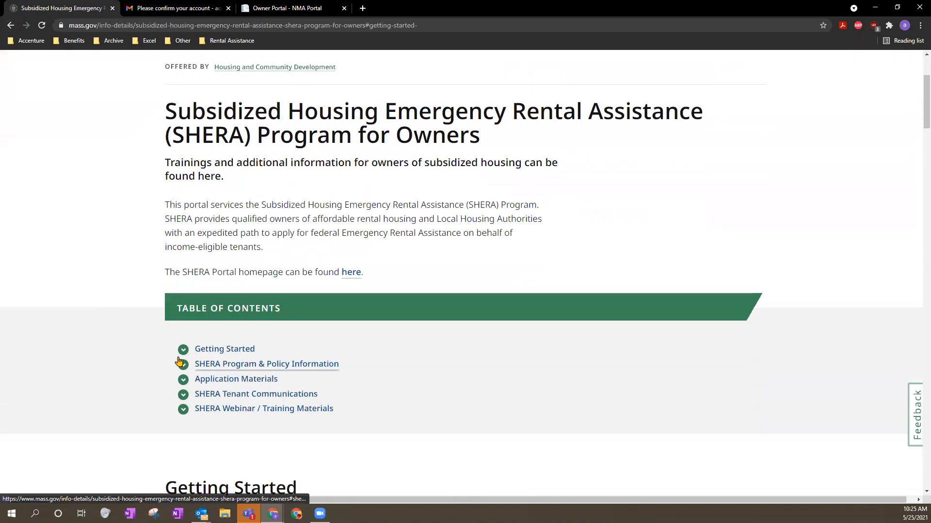
{"action": "left_click", "coordinate": [353, 274]}
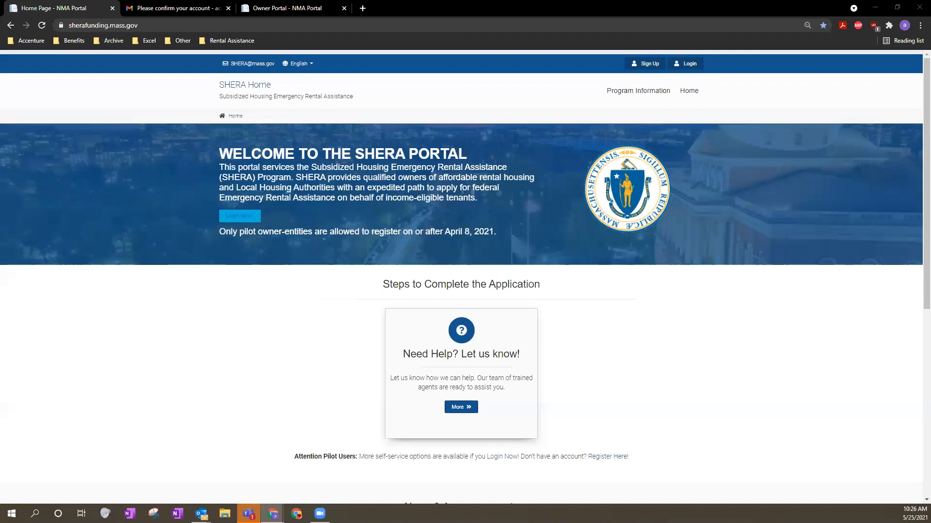
In the logged-in portal session, go from the home page to the owner section and open the details of project 16-600
{"action": "left_click", "coordinate": [291, 8]}
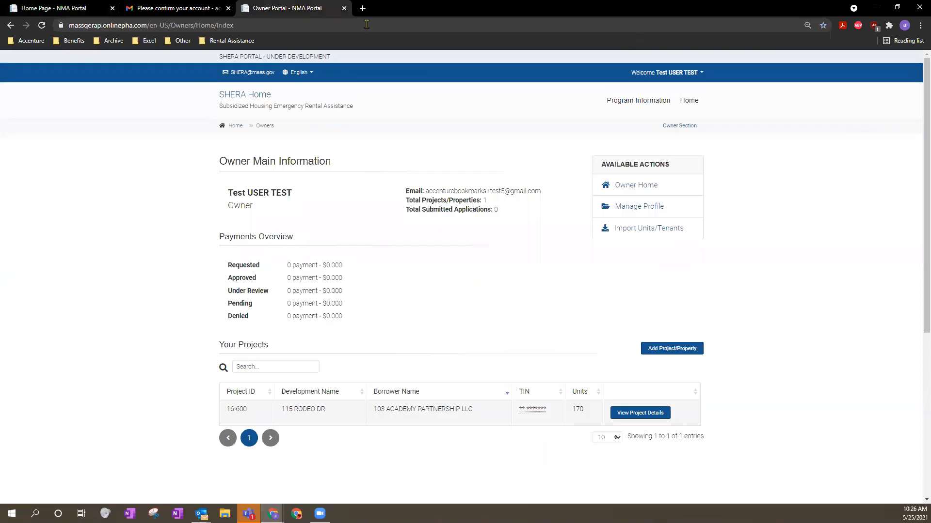
{"action": "left_click", "coordinate": [687, 100]}
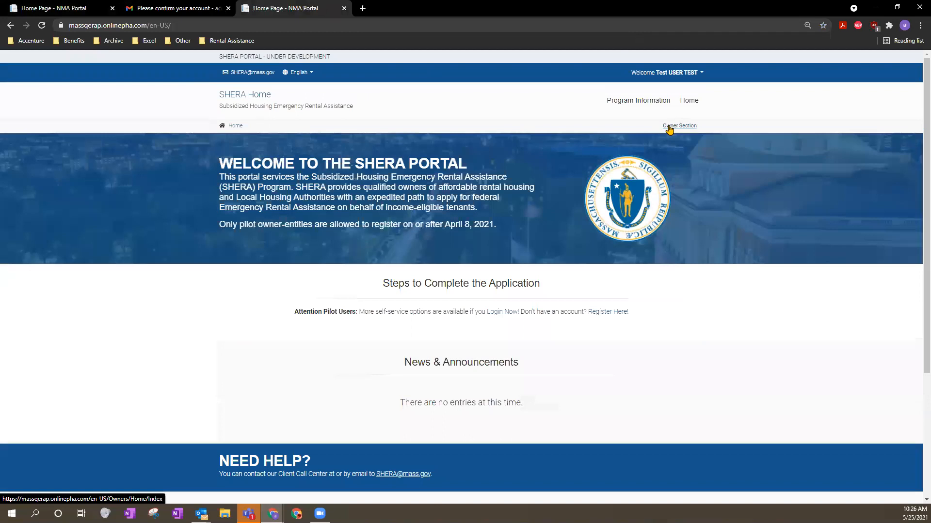
{"action": "left_click", "coordinate": [669, 128]}
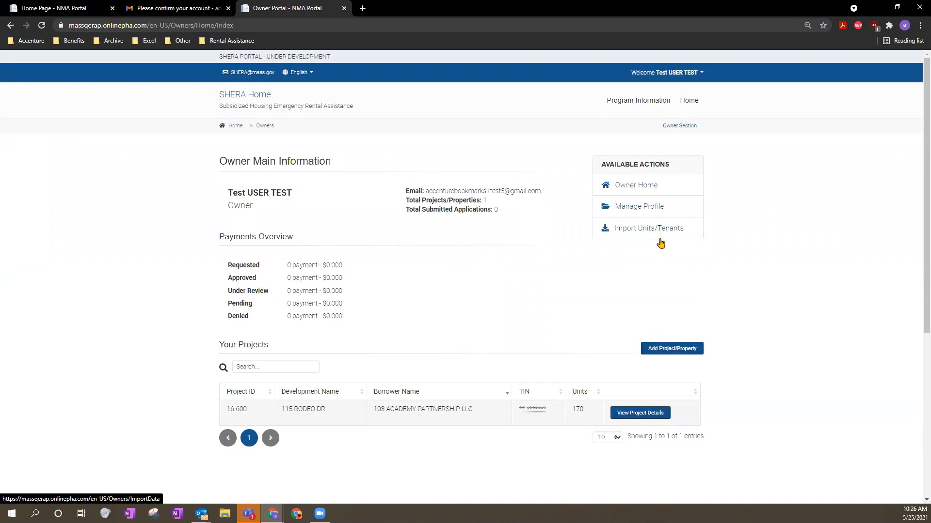
{"action": "left_click", "coordinate": [626, 416]}
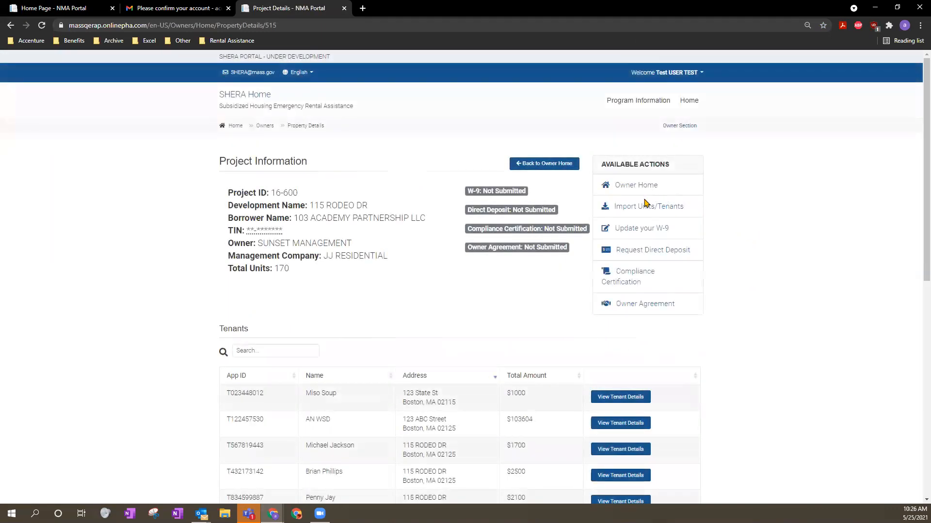
Start a units and tenants import, upload the Excel file For TRAINING Import Data for mapping, and check the upload result
{"action": "left_click", "coordinate": [658, 207]}
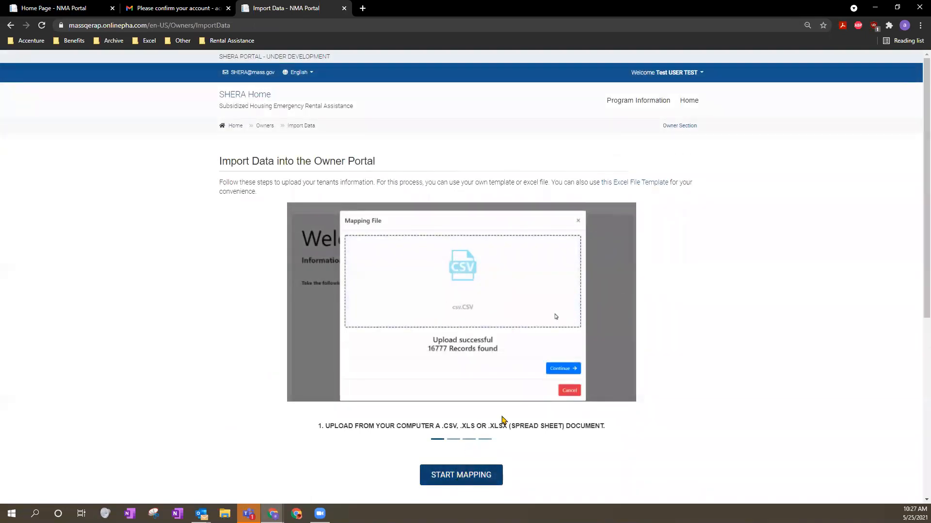
{"action": "left_click", "coordinate": [458, 472]}
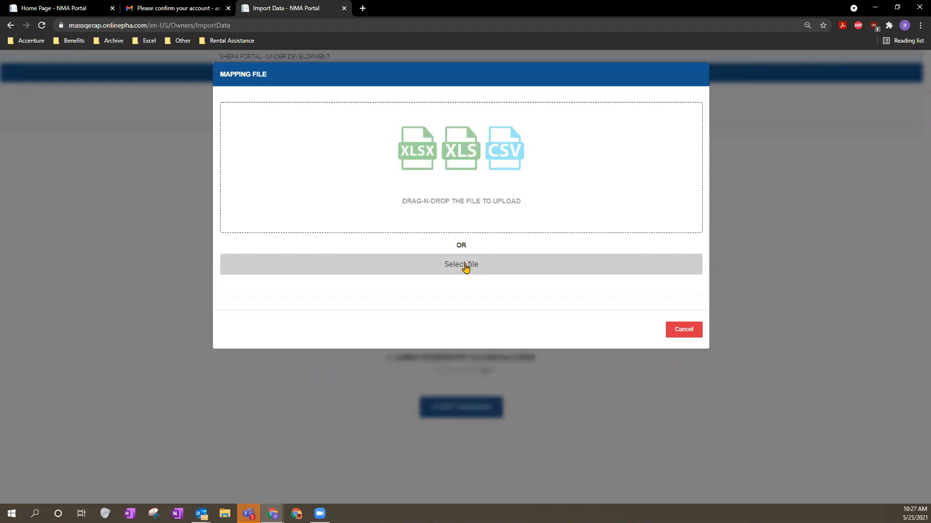
{"action": "left_click", "coordinate": [465, 266]}
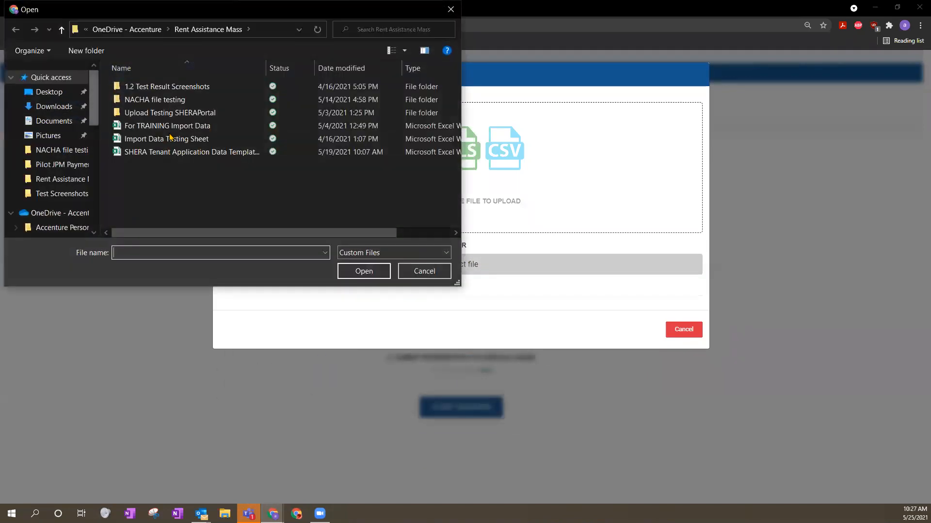
{"action": "left_click", "coordinate": [174, 128]}
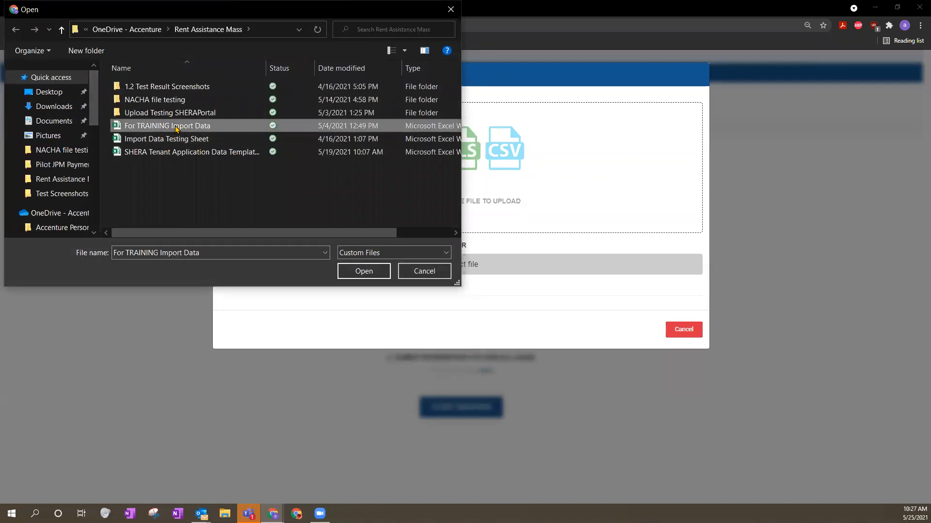
{"action": "left_click", "coordinate": [364, 271]}
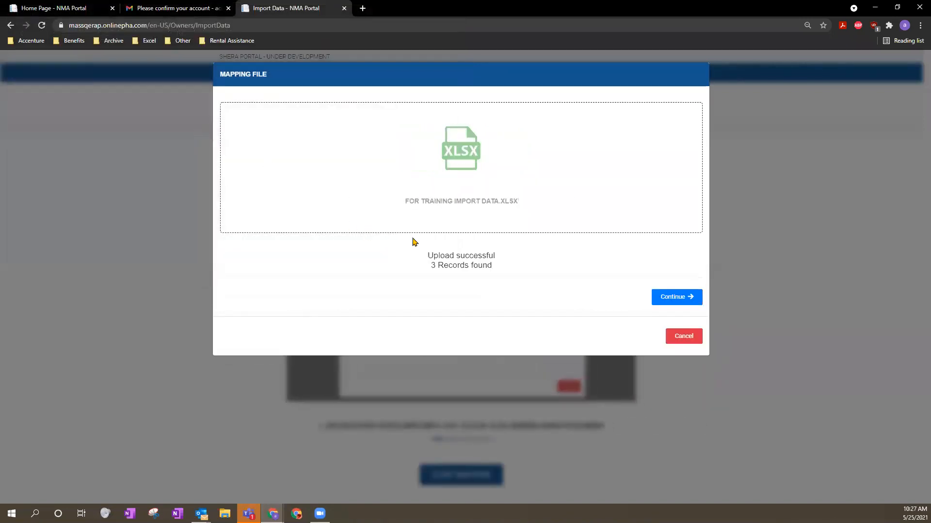
{"action": "left_click_drag", "start_coordinate": [428, 253], "coordinate": [509, 266]}
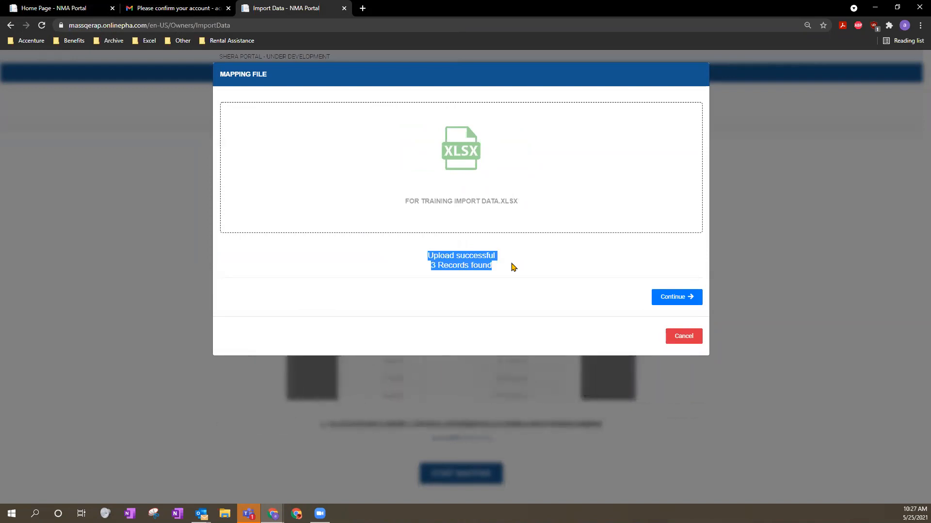
Auto-match the uploaded file's fields to the NMA Portal fields and check the matched field list
{"action": "left_click", "coordinate": [668, 302]}
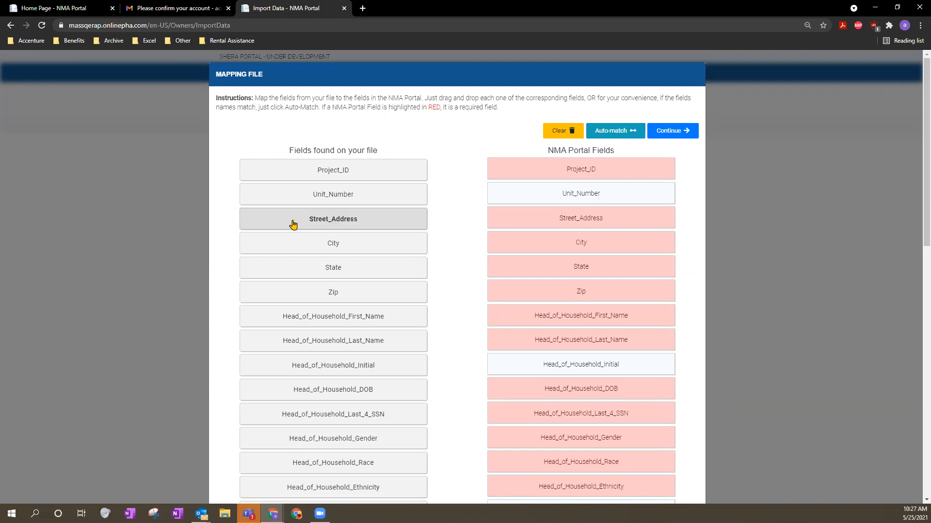
{"action": "left_click", "coordinate": [628, 136]}
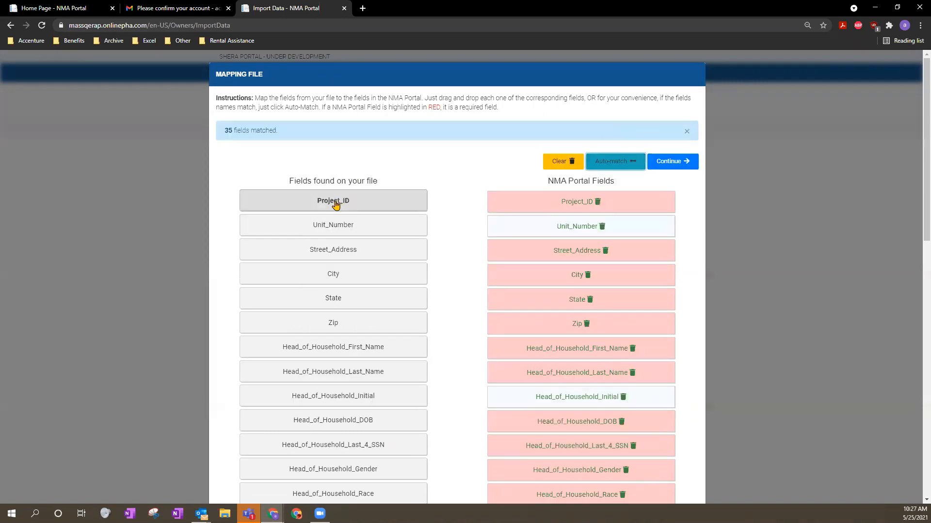
{"action": "left_click_drag", "start_coordinate": [355, 204], "coordinate": [381, 205]}
{"action": "scroll", "coordinate": [474, 291], "scroll_direction": "down", "scroll_amount": 5}
{"action": "left_click_drag", "start_coordinate": [367, 275], "coordinate": [457, 266]}
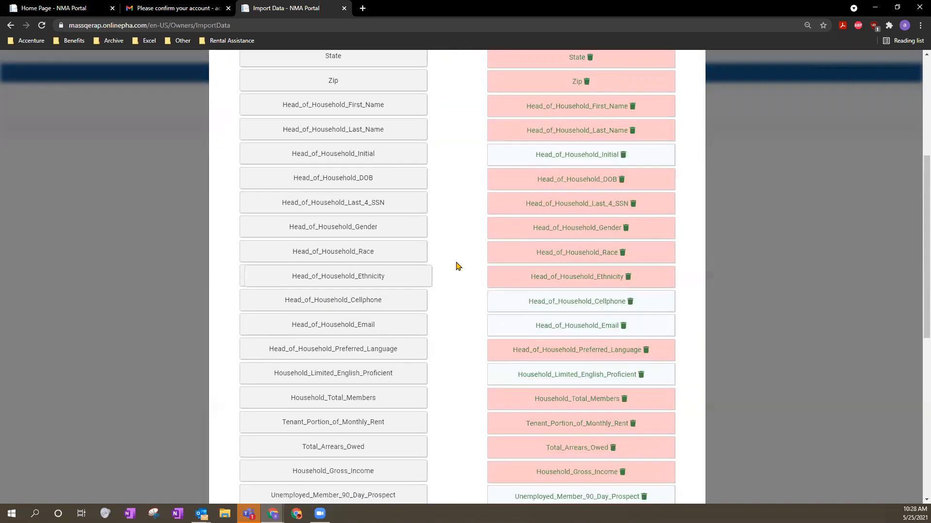
{"action": "scroll", "coordinate": [457, 266], "scroll_direction": "up", "scroll_amount": 2}
{"action": "scroll", "coordinate": [457, 267], "scroll_direction": "up", "scroll_amount": 3}
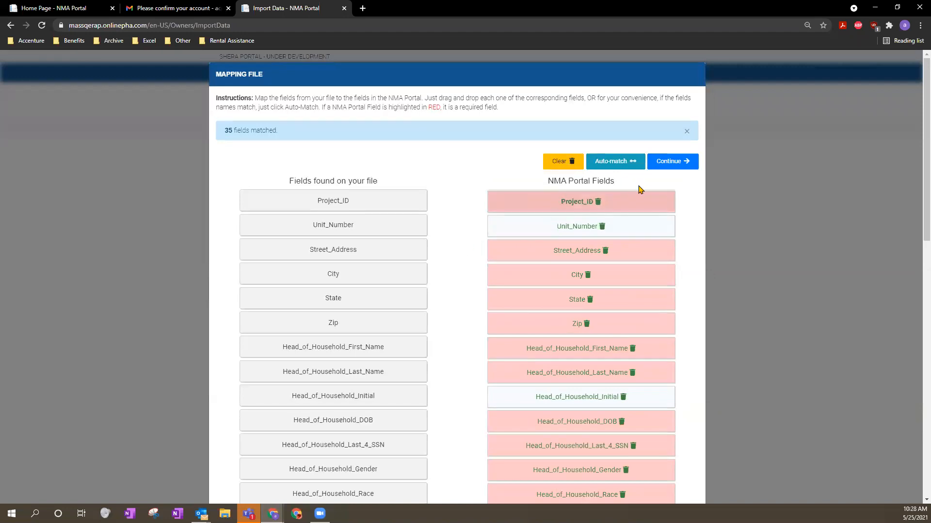
Continue to record validation and fill in the missing head of household's date of birth for unit 300, saving the row
{"action": "left_click", "coordinate": [675, 164]}
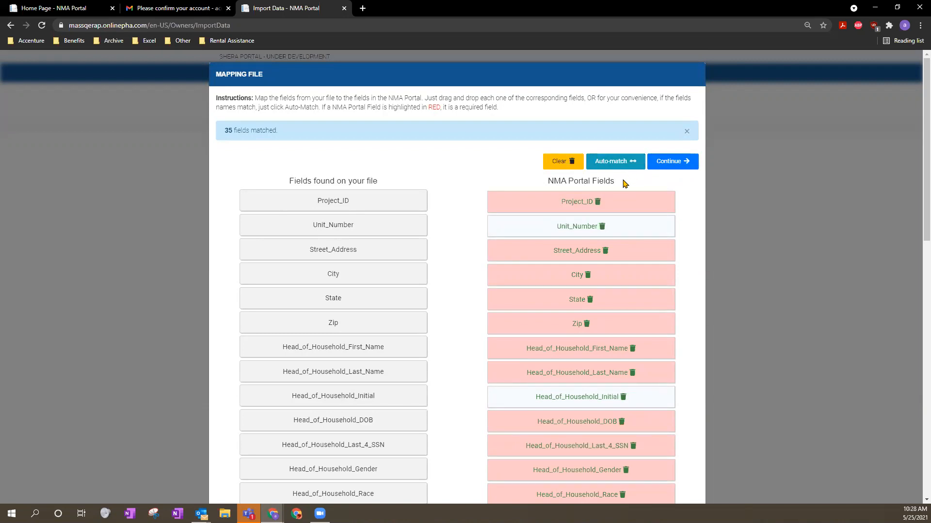
{"action": "left_click", "coordinate": [677, 165]}
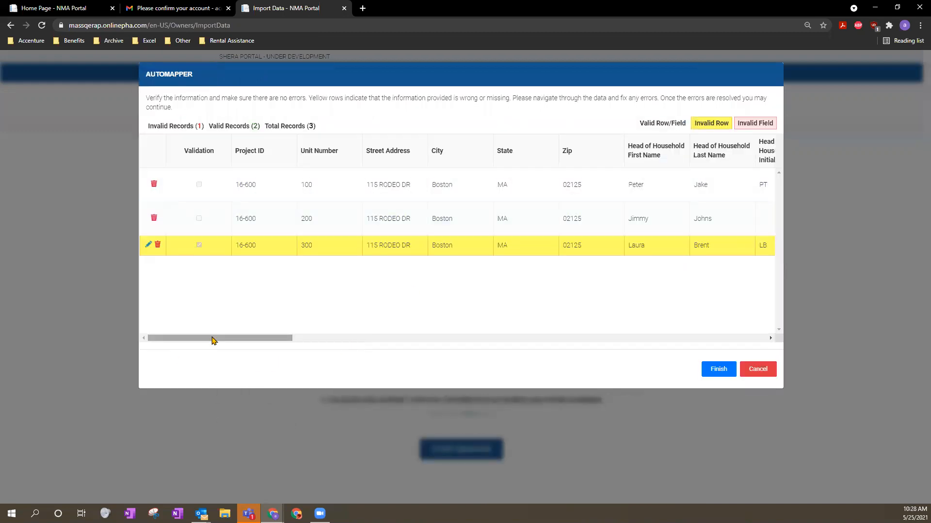
{"action": "left_click_drag", "start_coordinate": [212, 339], "coordinate": [292, 339]}
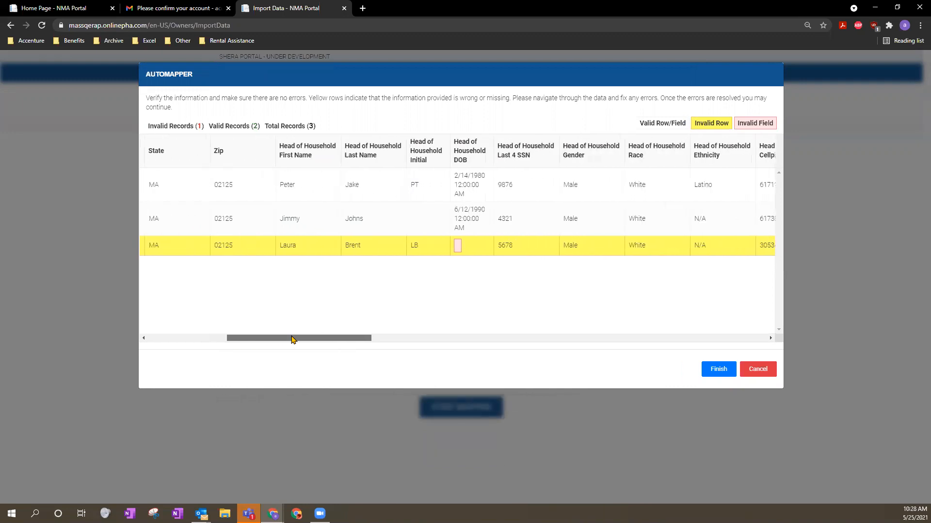
{"action": "left_click", "coordinate": [458, 246]}
{"action": "left_click", "coordinate": [474, 245]}
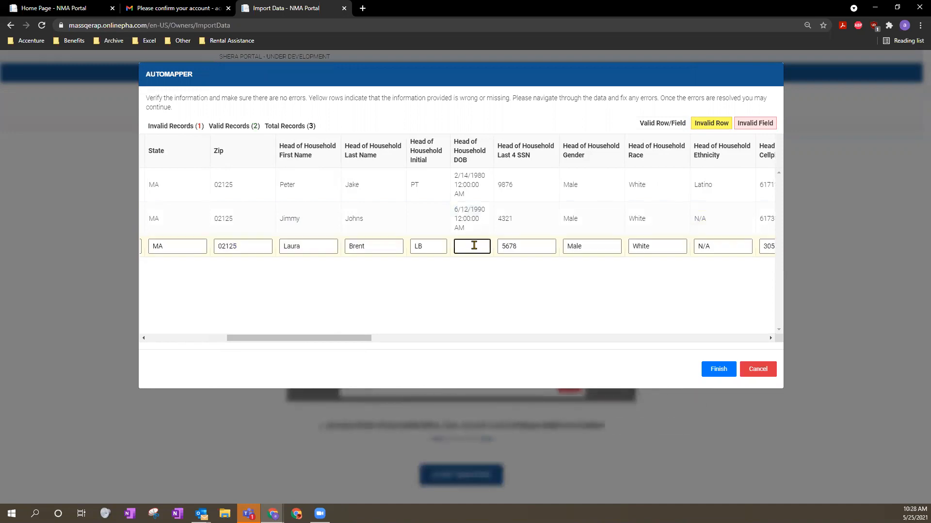
{"action": "type", "text": "06"}
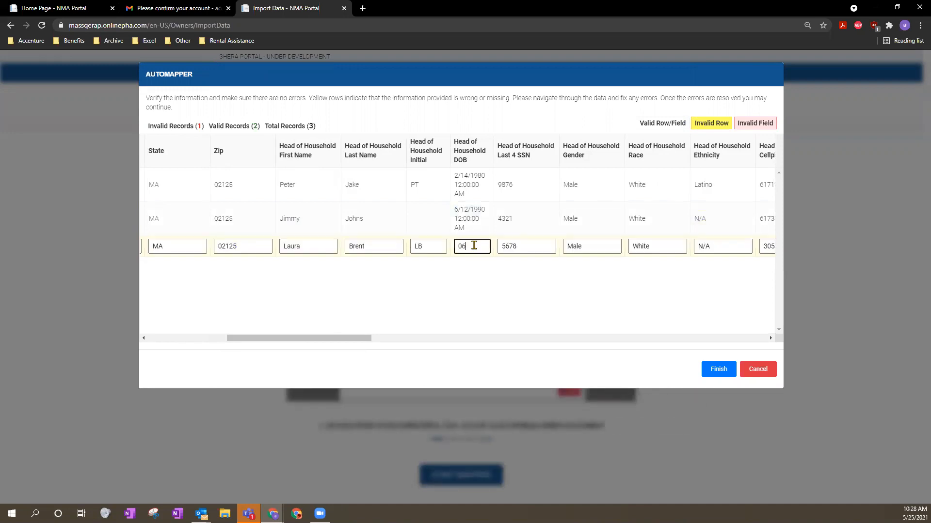
{"action": "type", "text": "/14/1980"}
{"action": "left_click", "coordinate": [441, 294]}
{"action": "left_click_drag", "start_coordinate": [347, 339], "coordinate": [228, 348]}
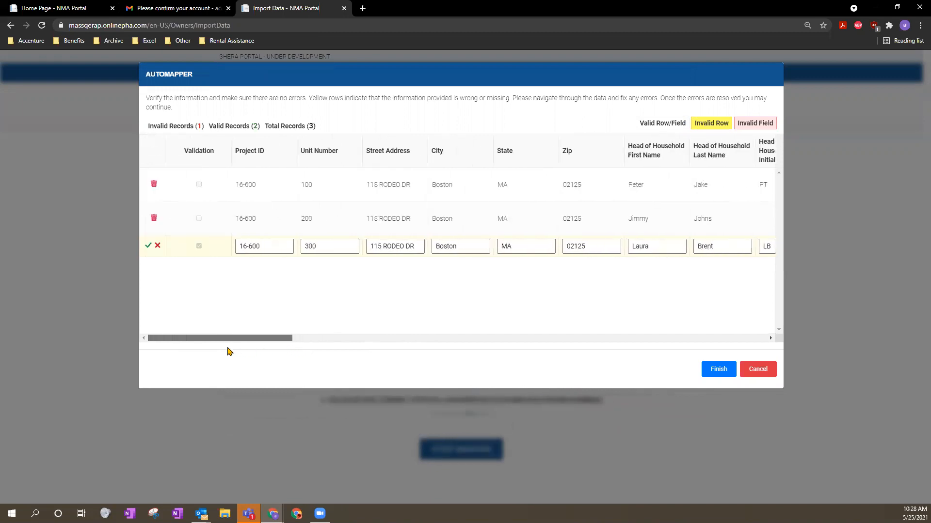
{"action": "left_click", "coordinate": [147, 249]}
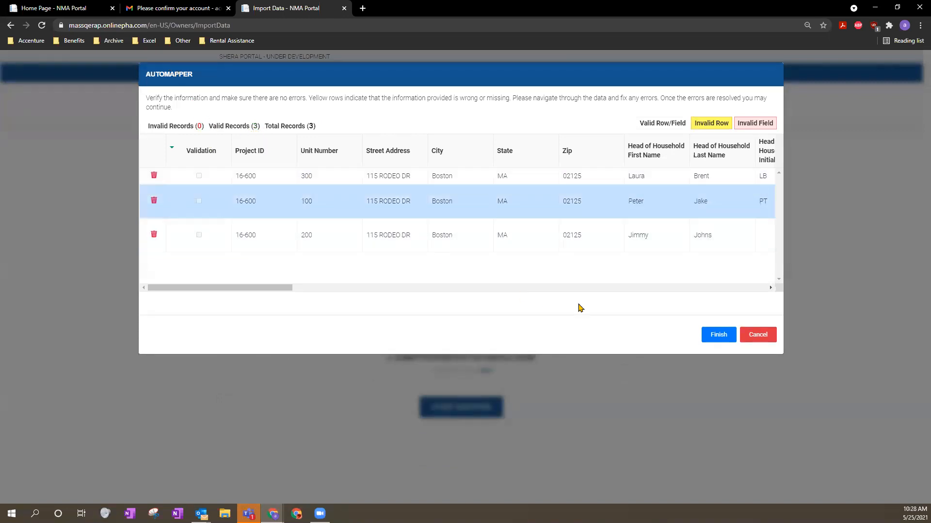
Submit the validated records with all four certification statements accepted, and return to the owner portal home
{"action": "left_click", "coordinate": [719, 336]}
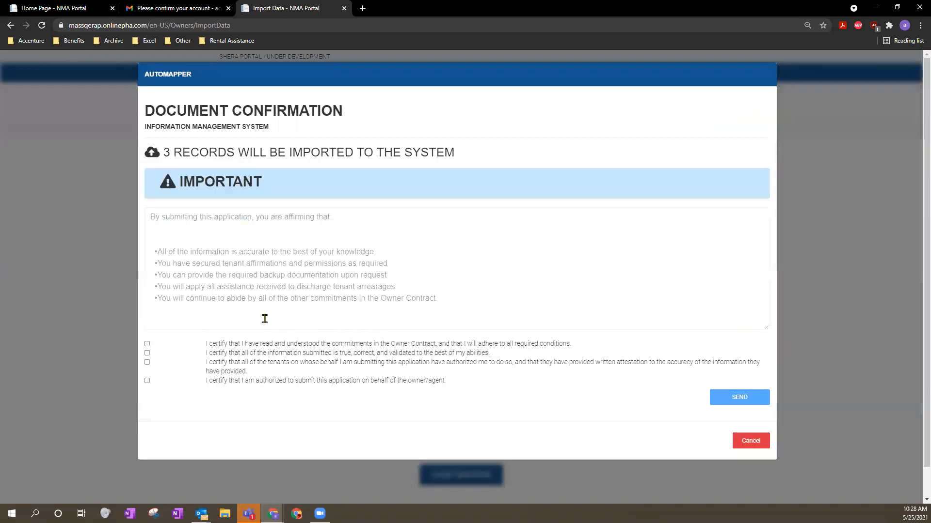
{"action": "left_click", "coordinate": [147, 344]}
{"action": "left_click", "coordinate": [147, 353]}
{"action": "left_click", "coordinate": [147, 362]}
{"action": "left_click", "coordinate": [148, 381]}
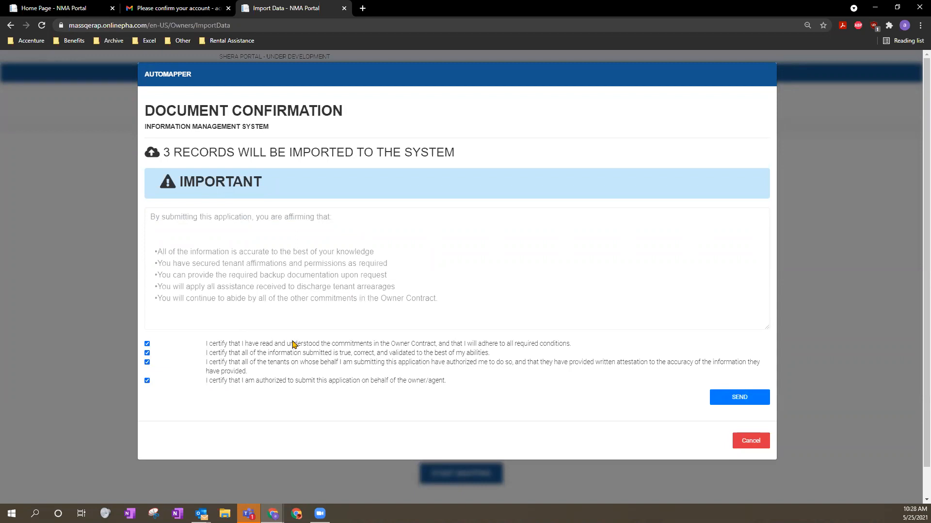
{"action": "left_click_drag", "start_coordinate": [458, 156], "coordinate": [150, 153]}
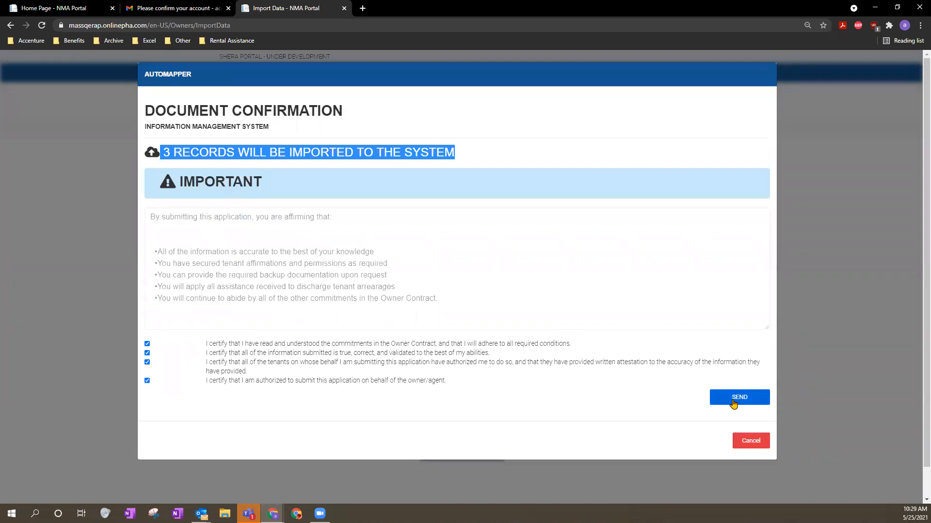
{"action": "left_click", "coordinate": [739, 397]}
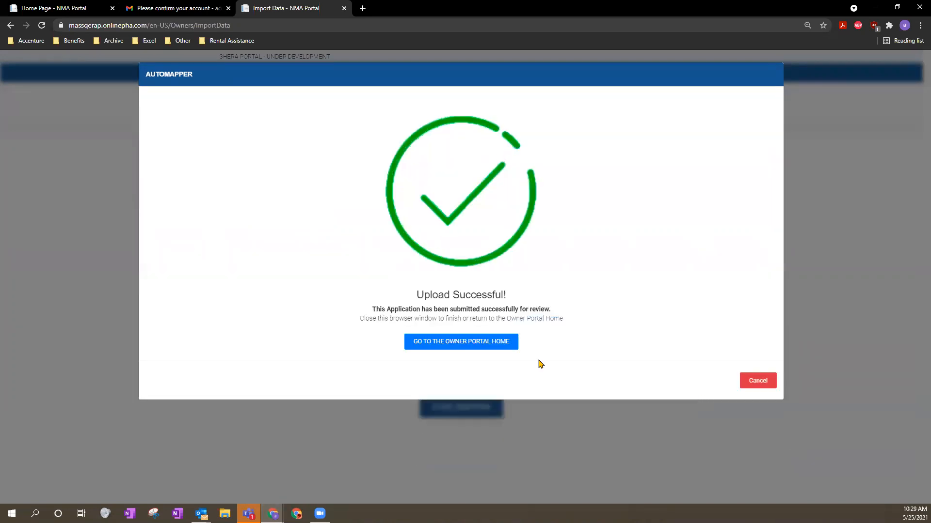
{"action": "left_click", "coordinate": [451, 342]}
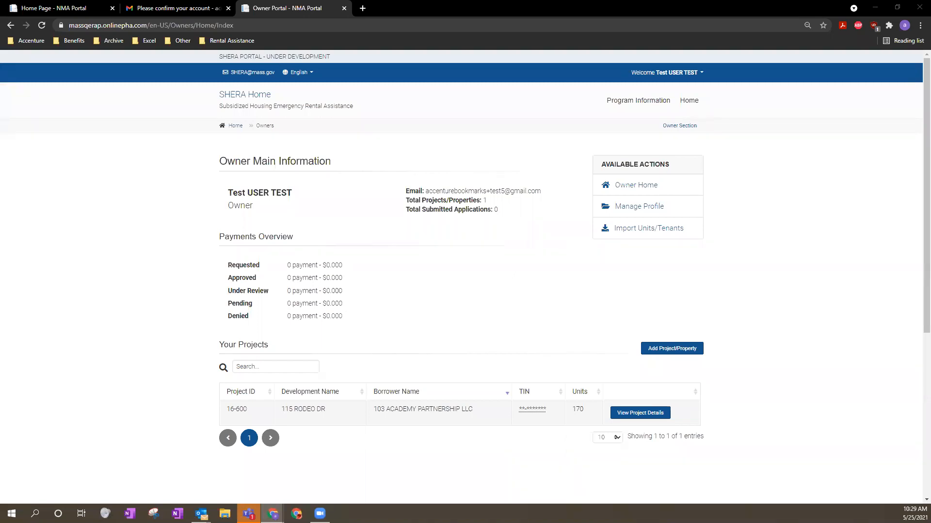
Switch to the PowerPoint presentation 5.25 LHA SHERA Portal Training at the Cybersense Support slide
{"action": "left_click_drag", "start_coordinate": [170, 7], "coordinate": [436, 12]}
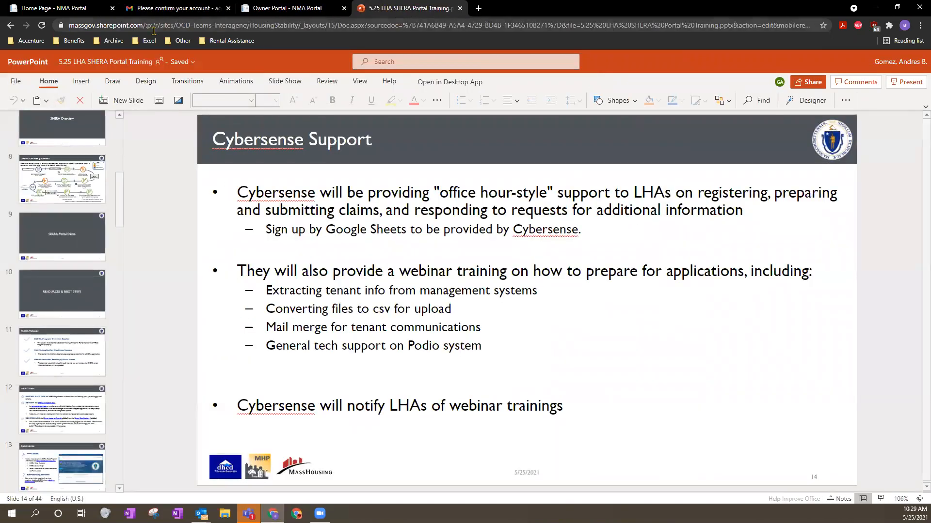